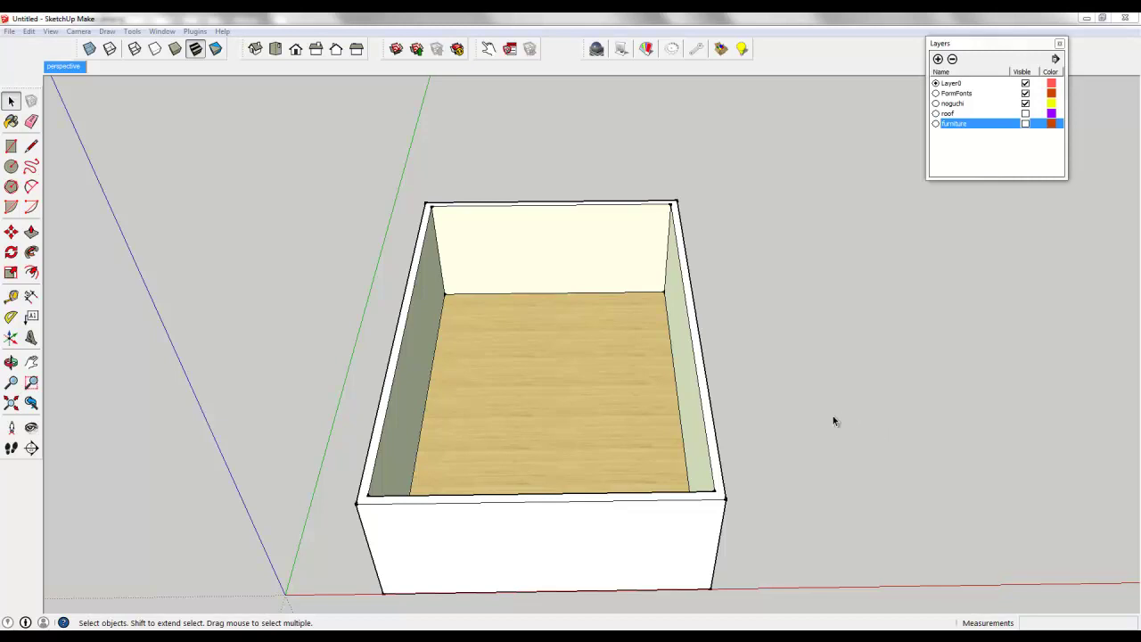
key("b")
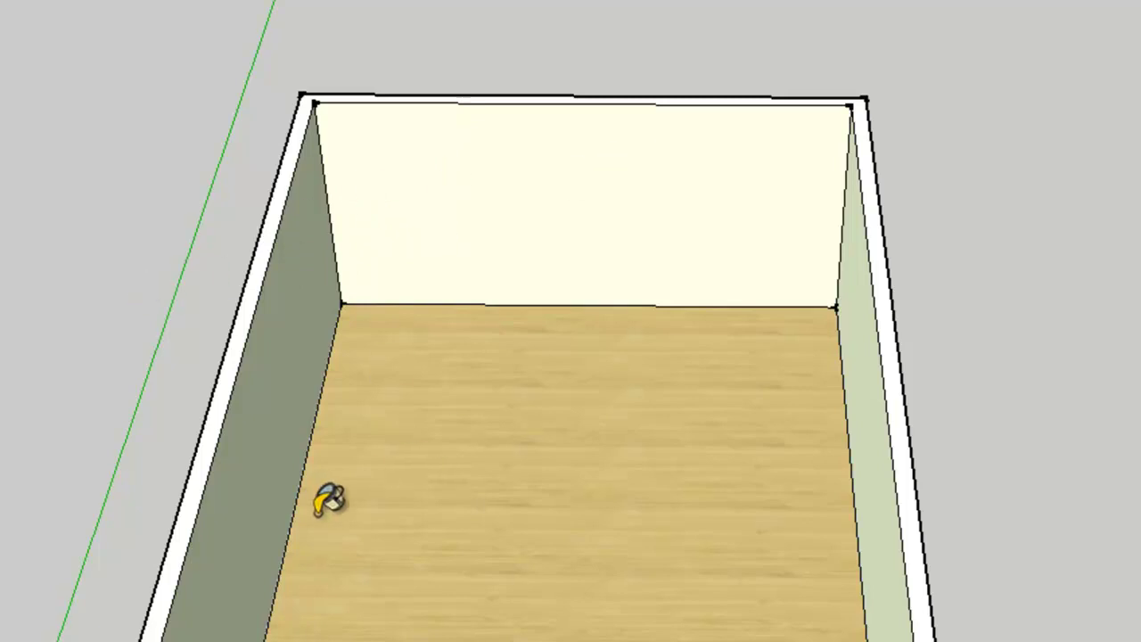
key("space")
triple_click(422, 515)
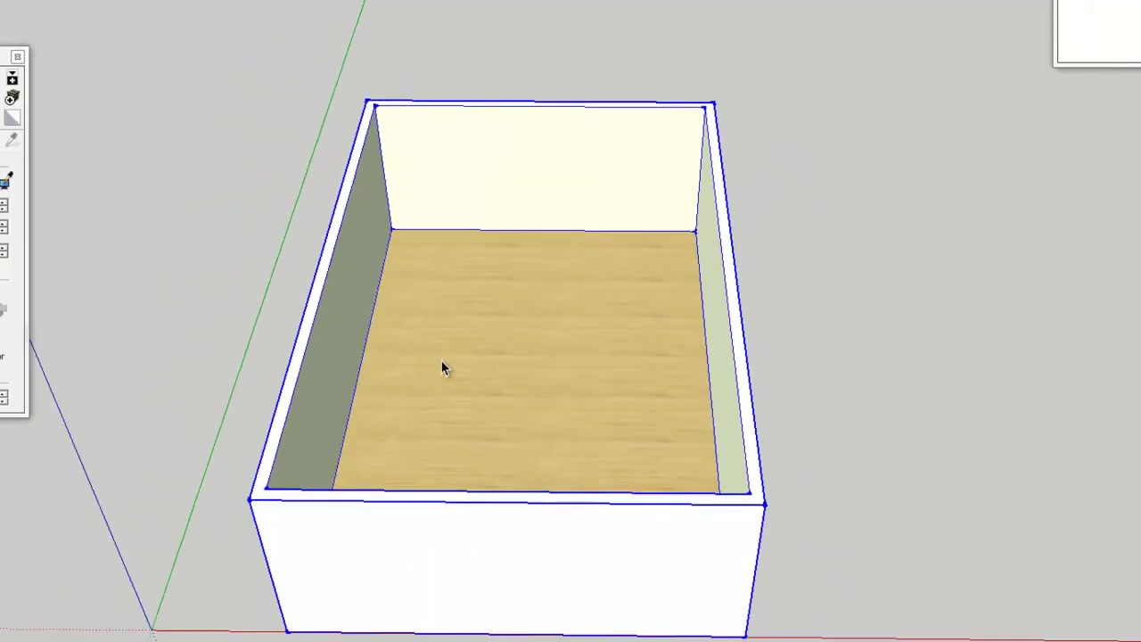
key("q")
left_click(443, 346)
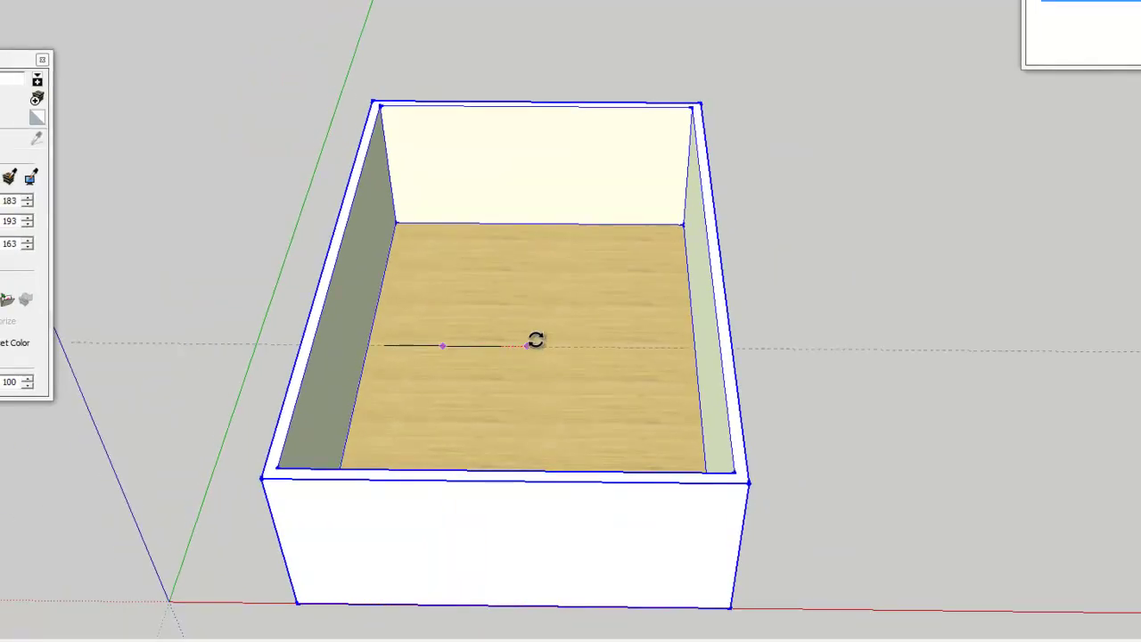
left_click(522, 321)
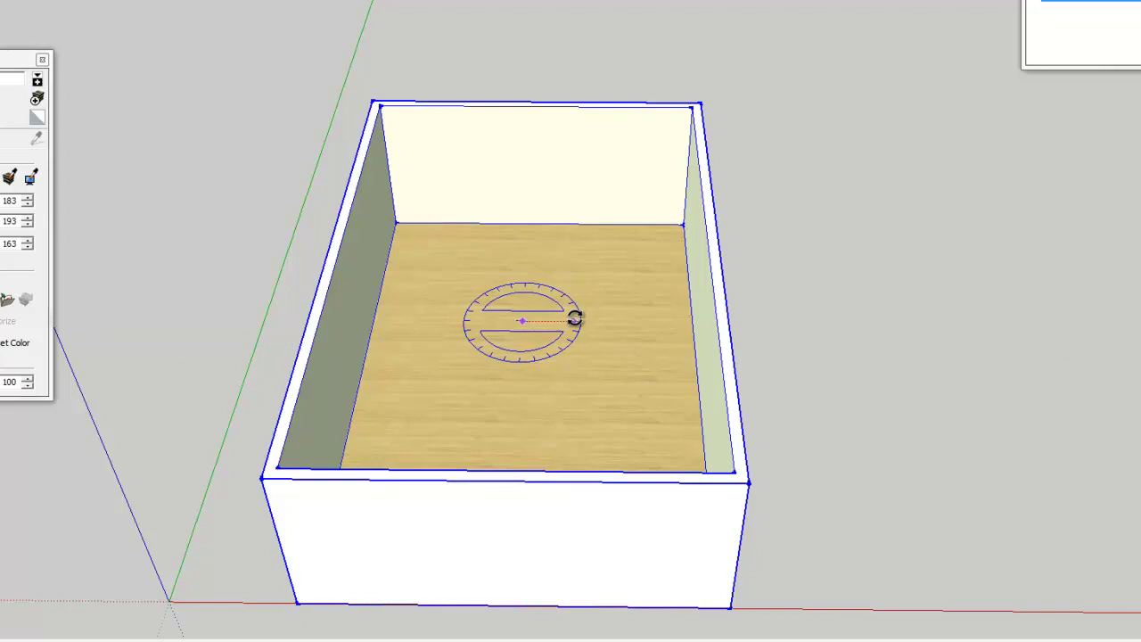
left_click(583, 321)
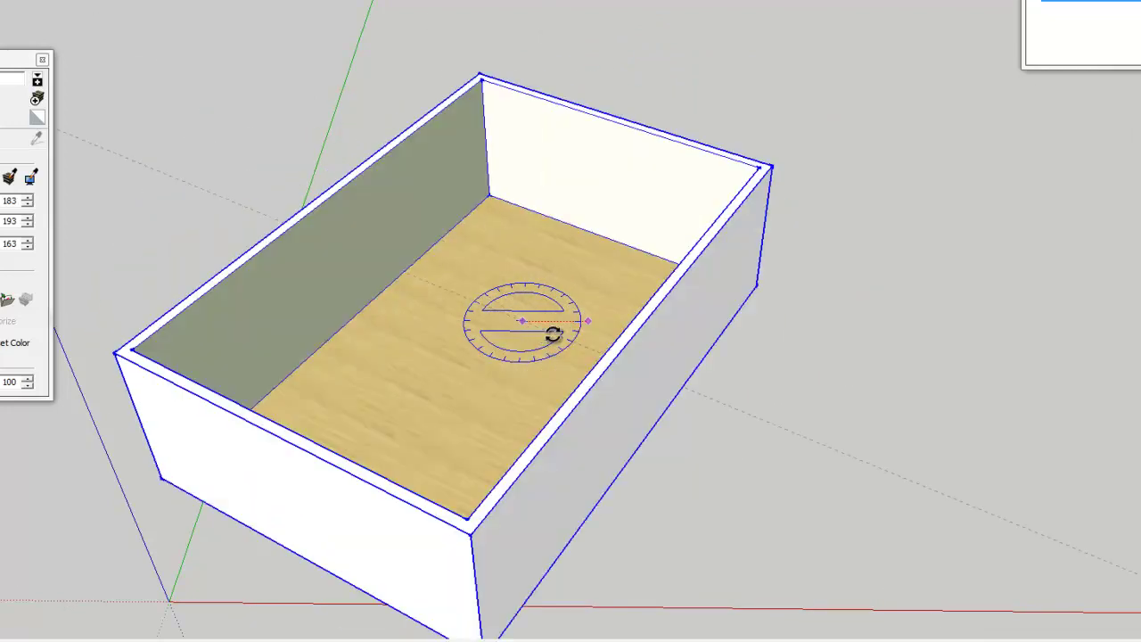
left_click(552, 333)
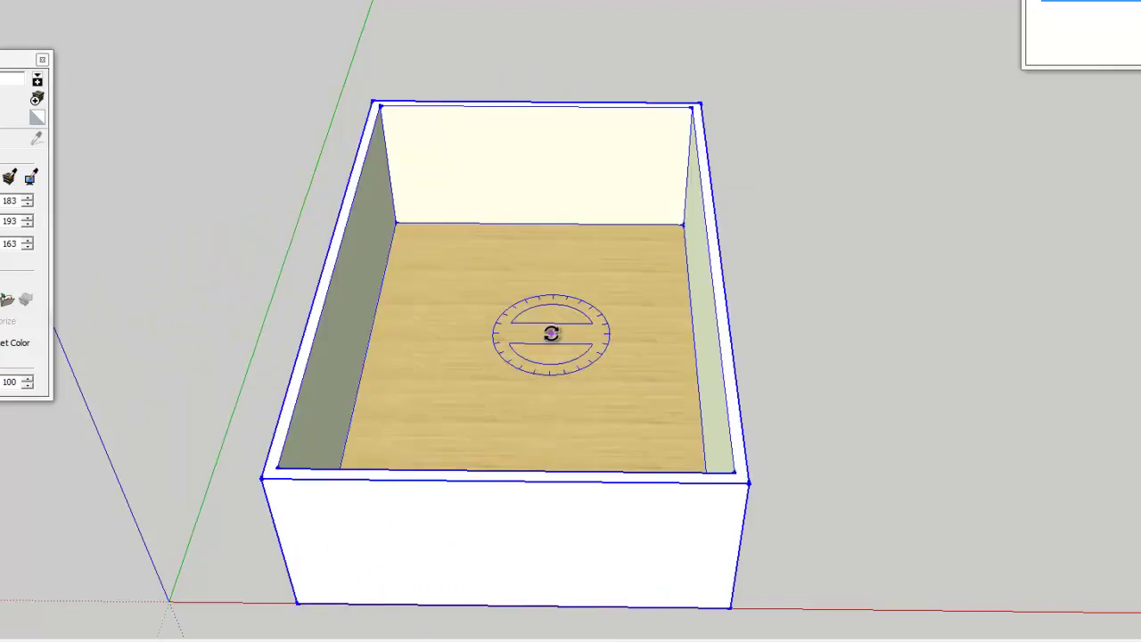
key("space")
Step: Explode the room group into separate faces and edges
left_click(777, 276)
left_click(571, 264)
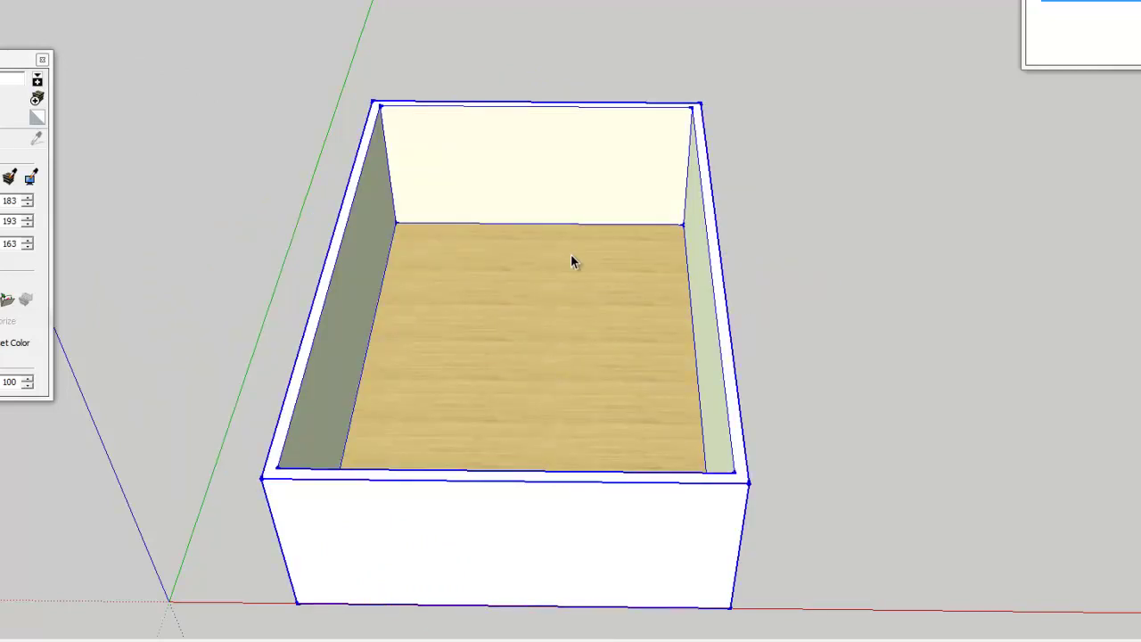
right_click(571, 259)
left_click(624, 351)
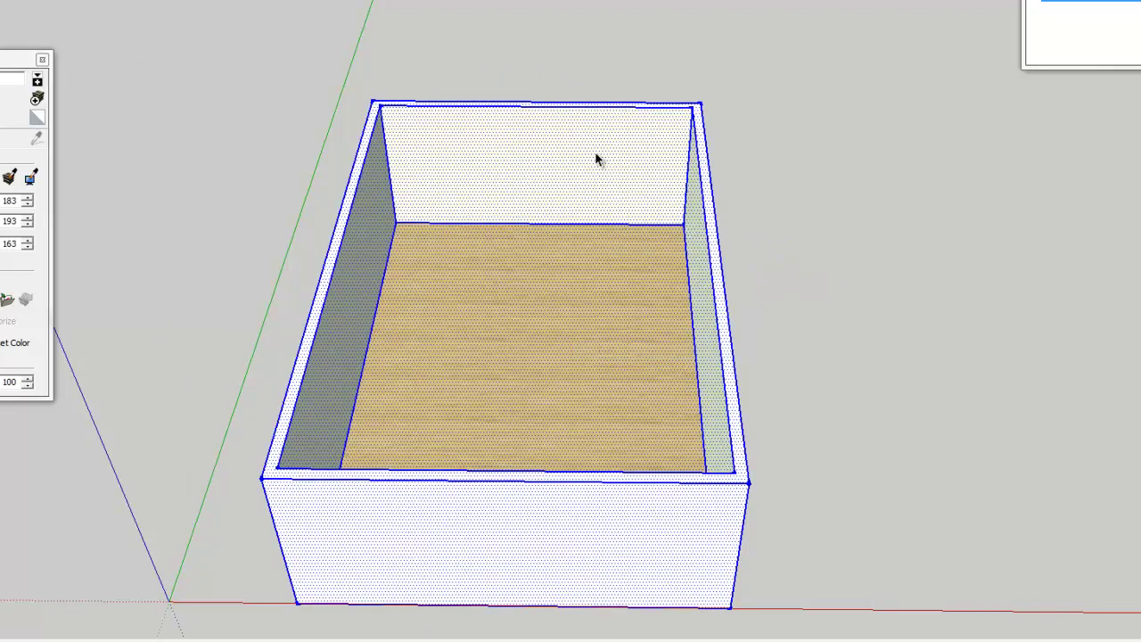
Step: Open the shadow settings and lower the shadow Light value to 55
left_click(136, 23)
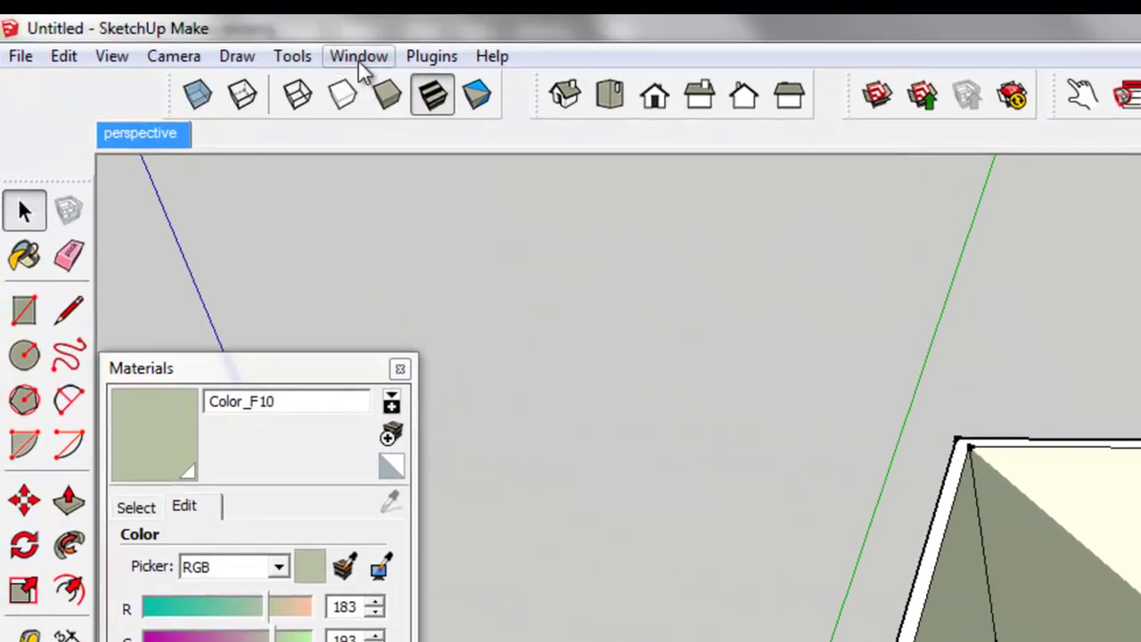
left_click(362, 56)
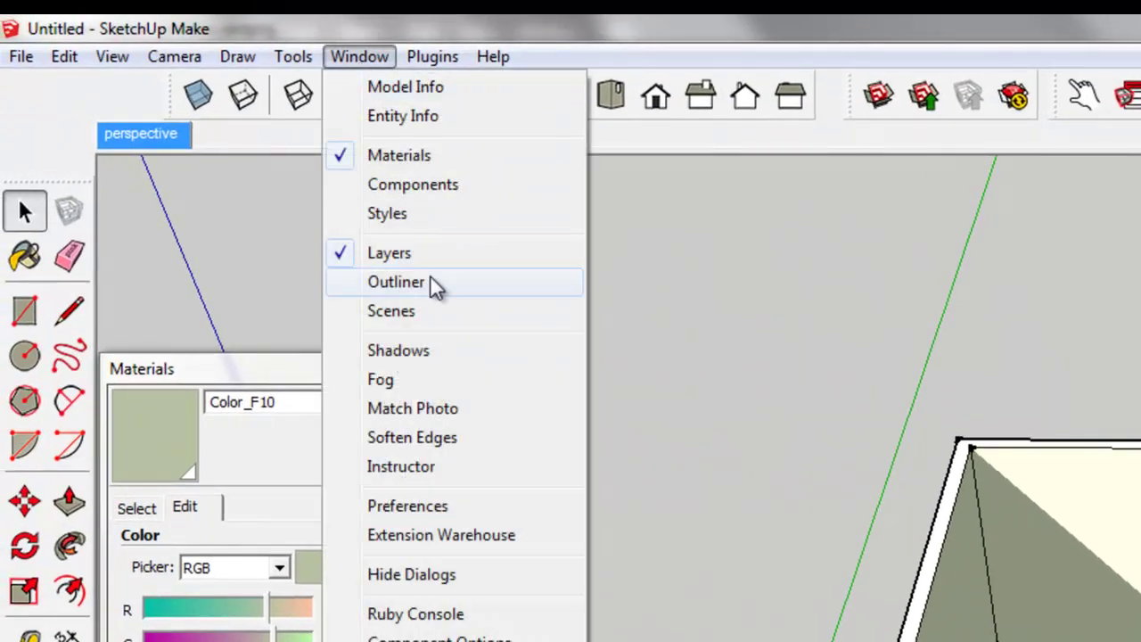
left_click(424, 352)
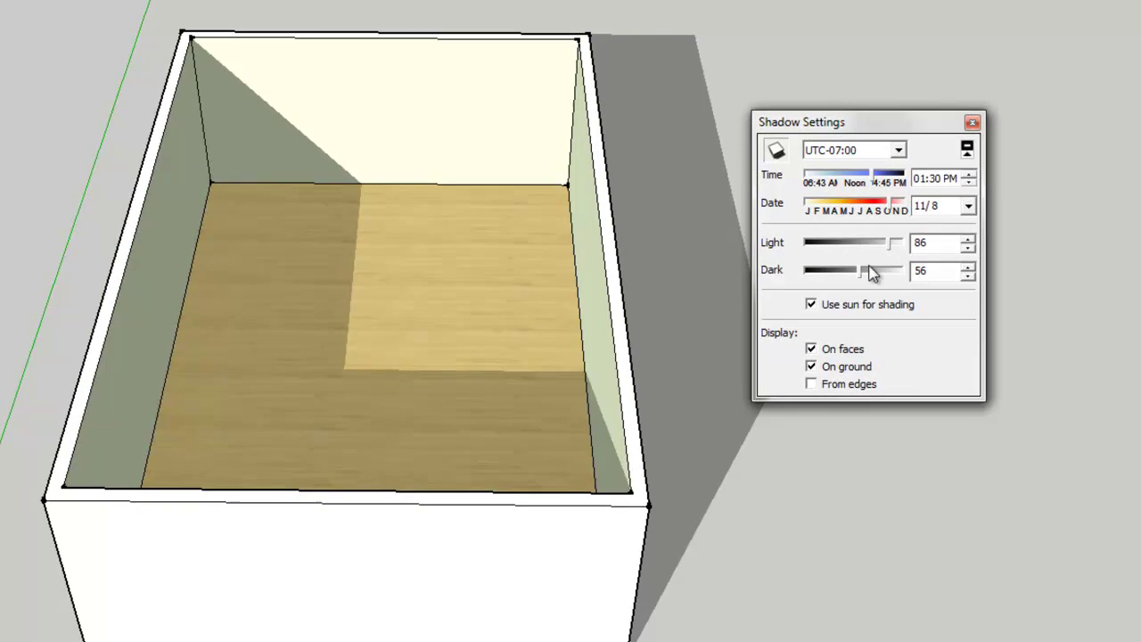
left_click_drag(893, 243, 882, 244)
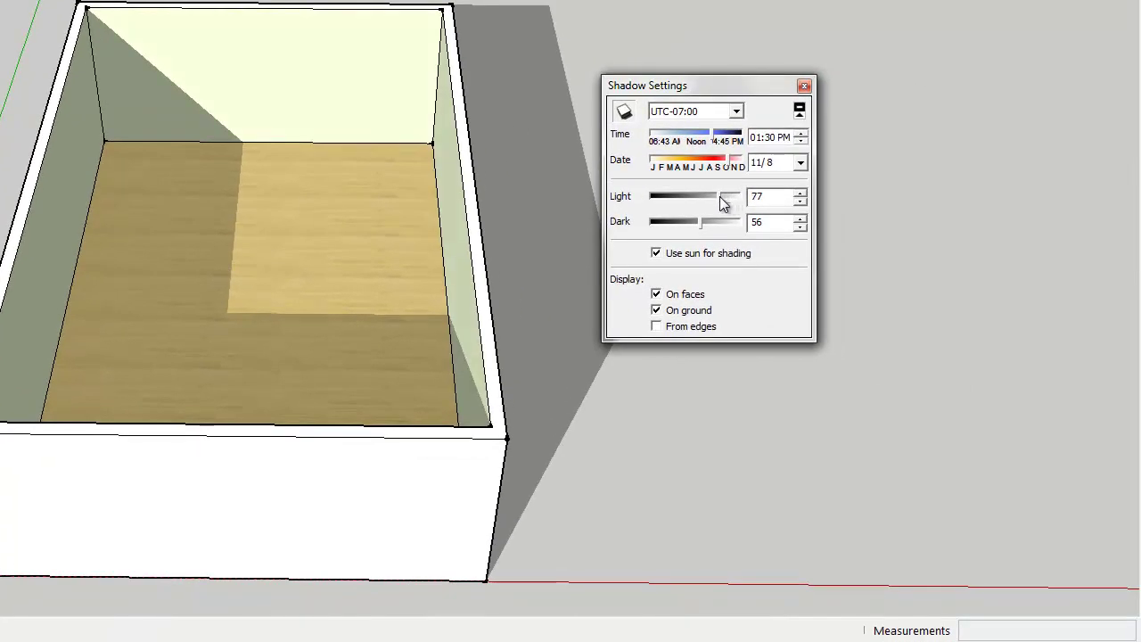
mouse_move(719, 196)
left_mouse_down()
mouse_move(687, 204)
mouse_move(702, 201)
left_mouse_up()
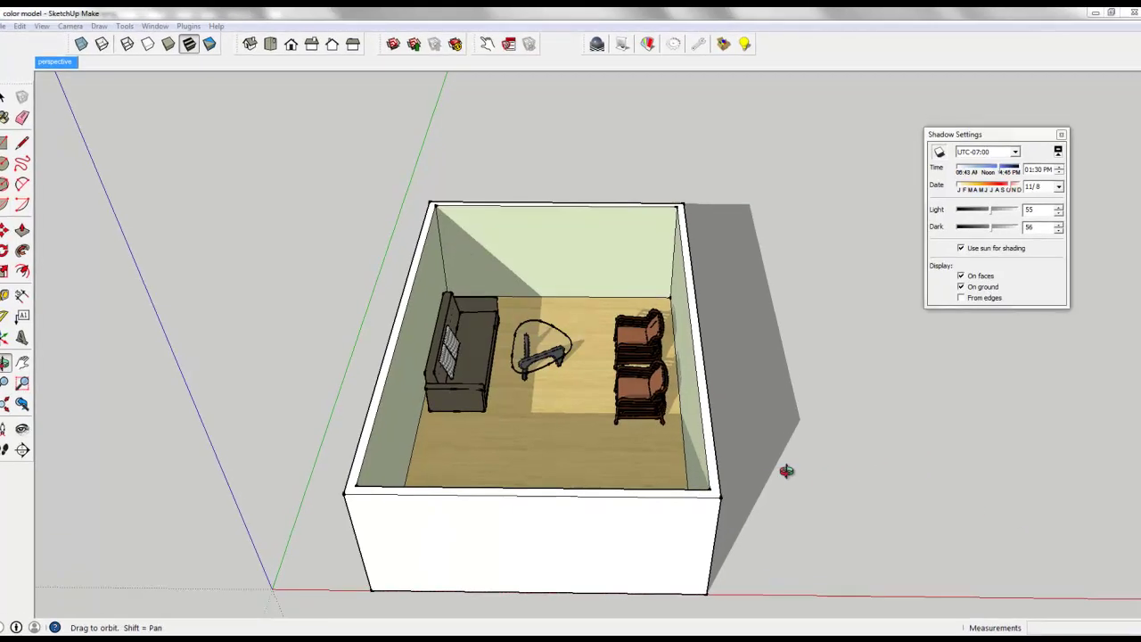
Step: Select the room's walls from a level front view, leaving out the floor and furniture, and make them a group
left_click_drag(786, 470, 843, 262)
scroll(833, 260, "up", 1)
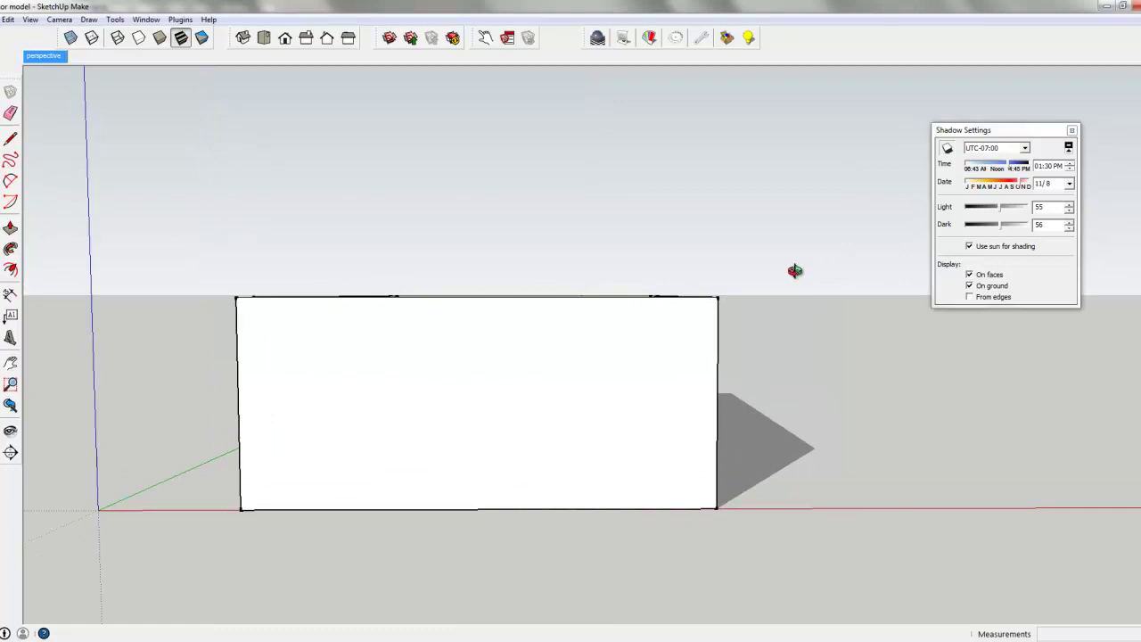
key("space")
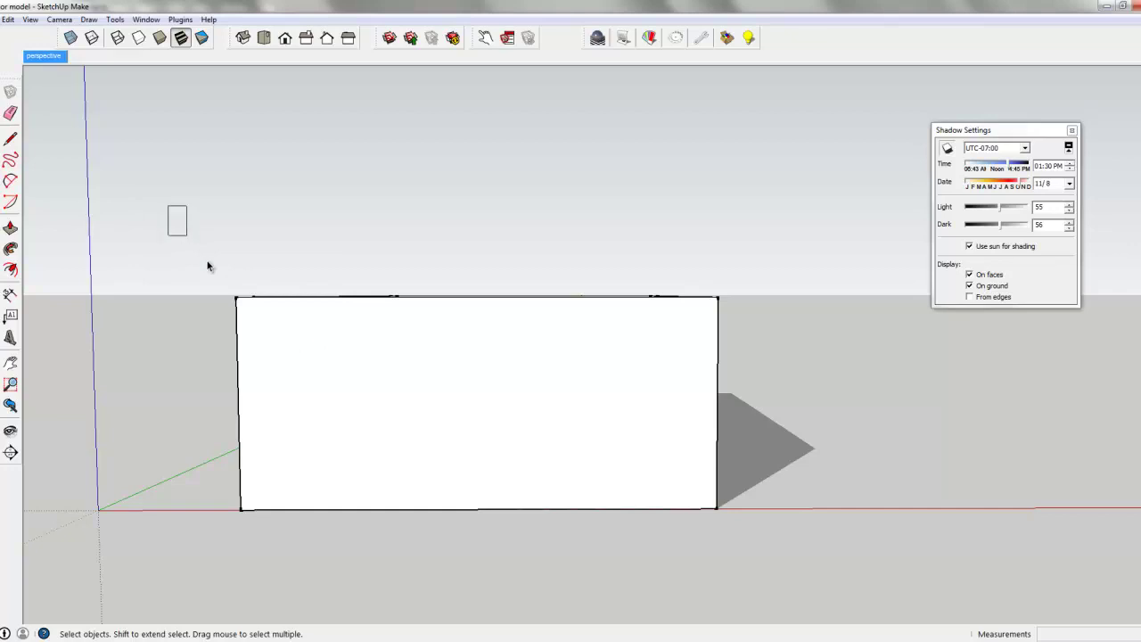
left_click_drag(208, 265, 762, 336)
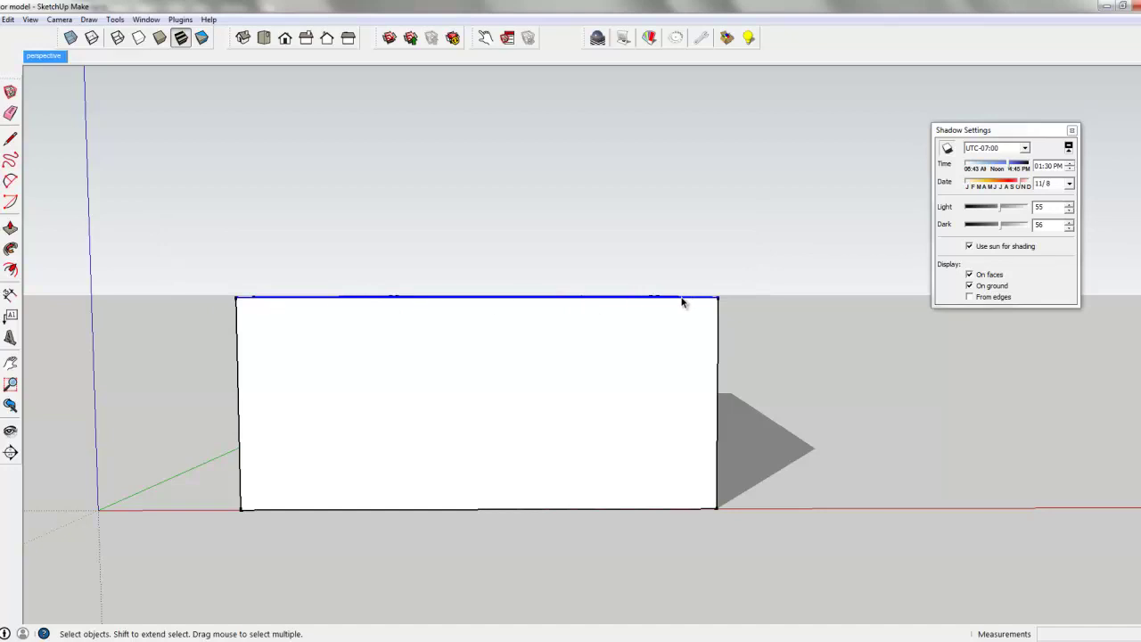
left_click_drag(438, 251, 202, 208)
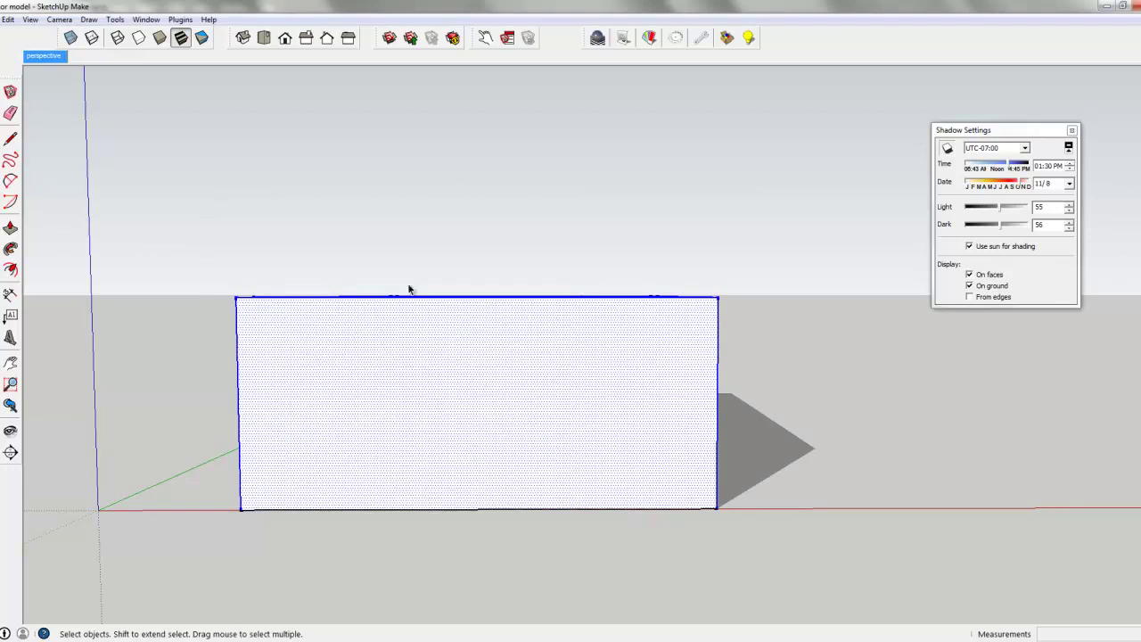
middle_click_drag(475, 278, 476, 468)
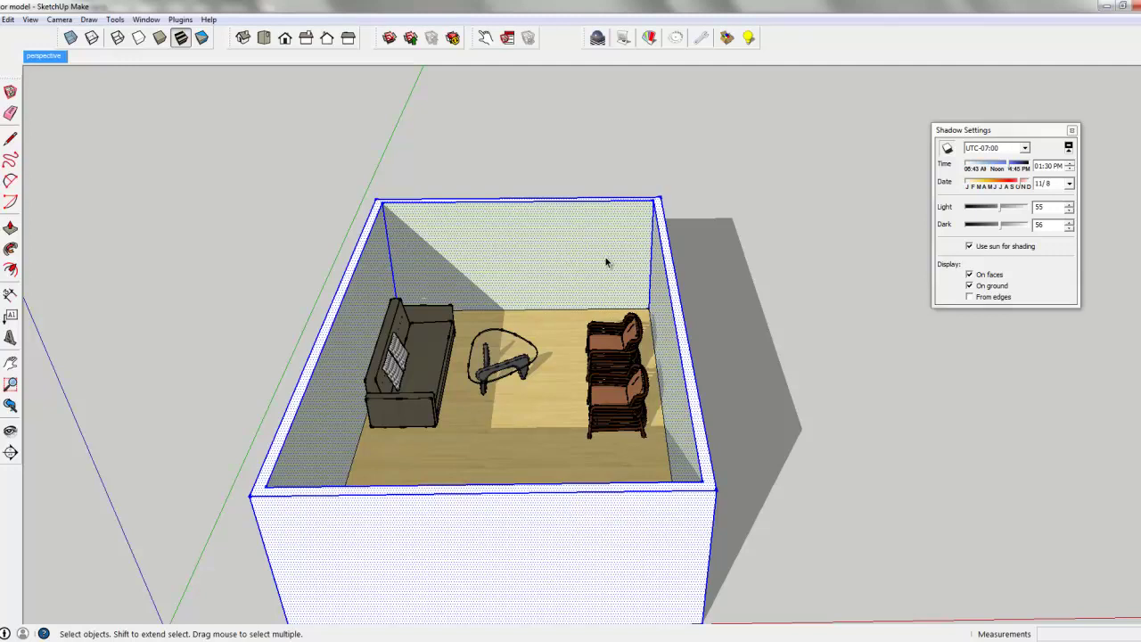
right_click(486, 234)
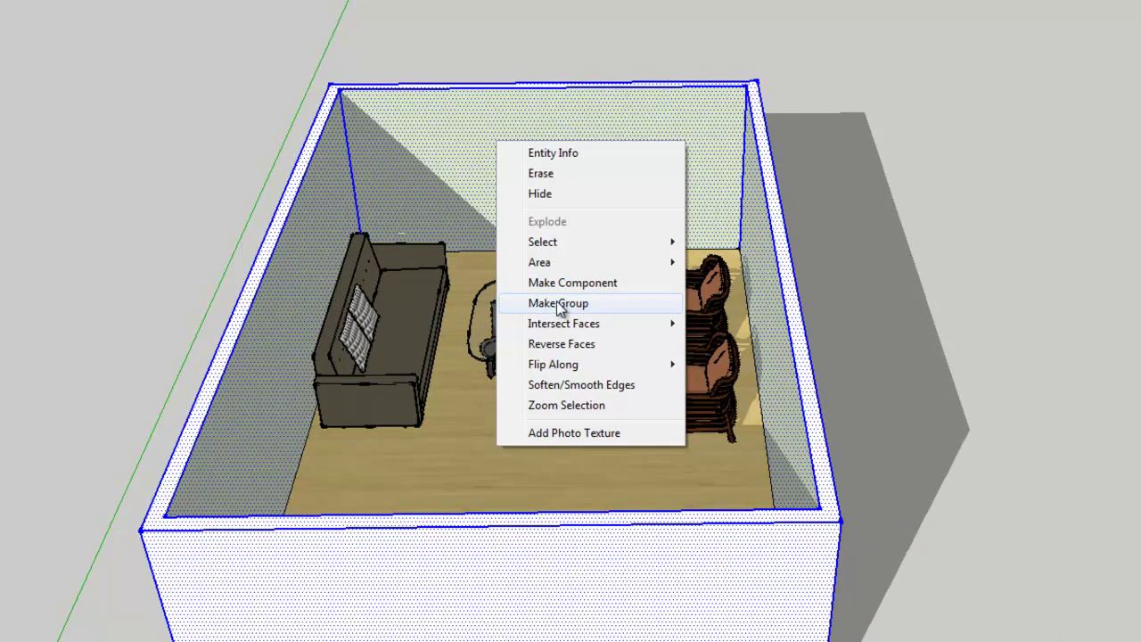
left_click(556, 303)
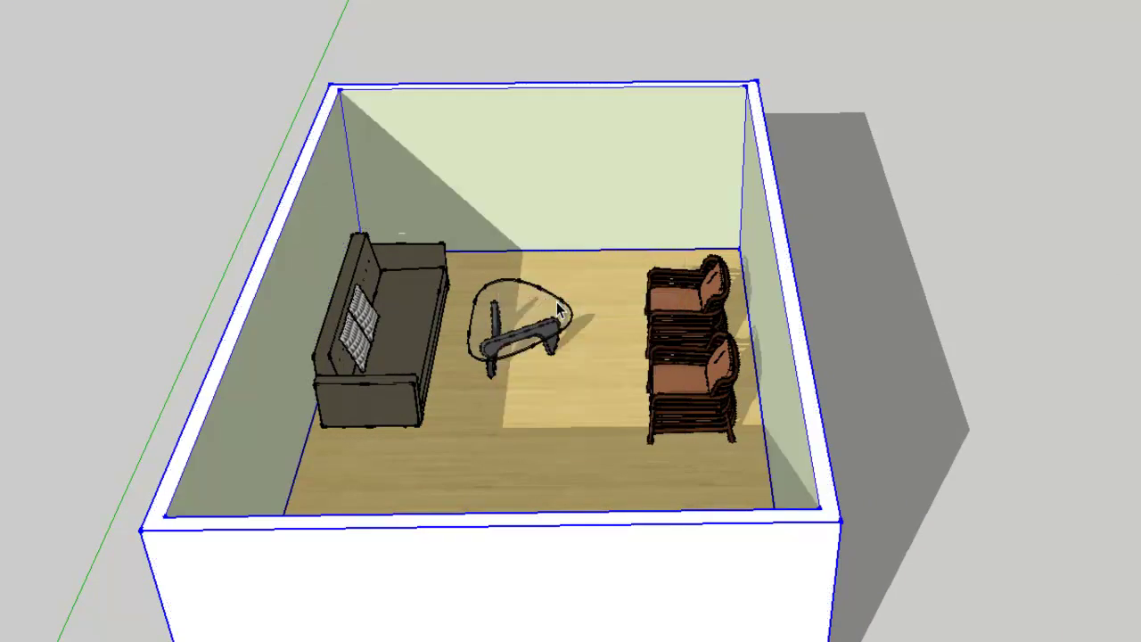
Step: Turn off Cast Shadows for the wall group in its entity info, keeping Receive Shadows on
right_click(590, 147)
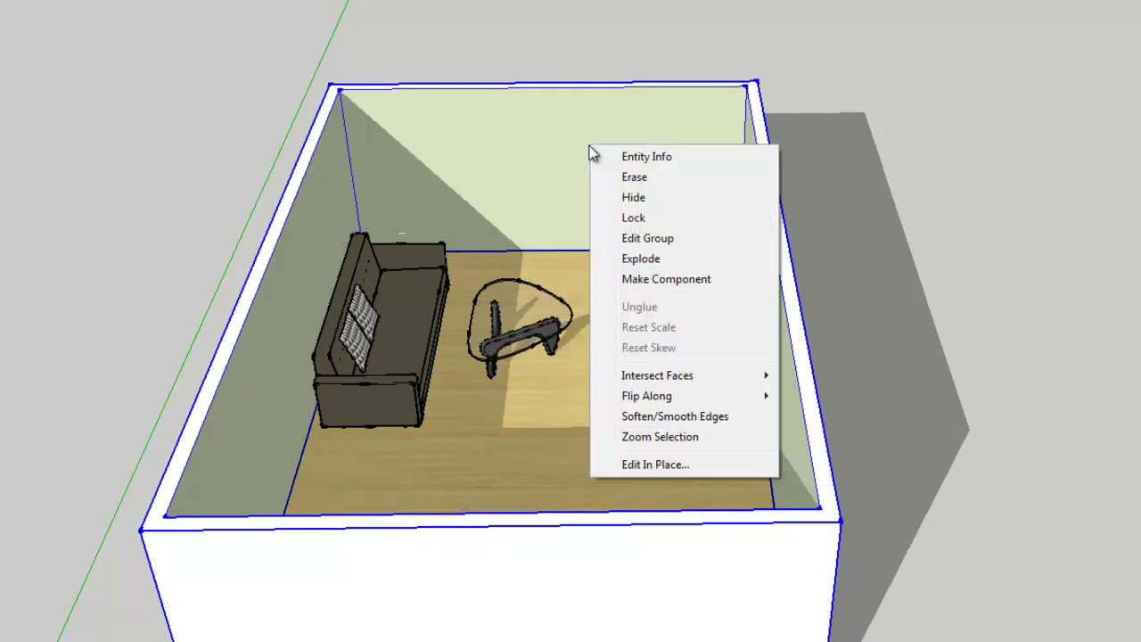
left_click(531, 137)
right_click(531, 136)
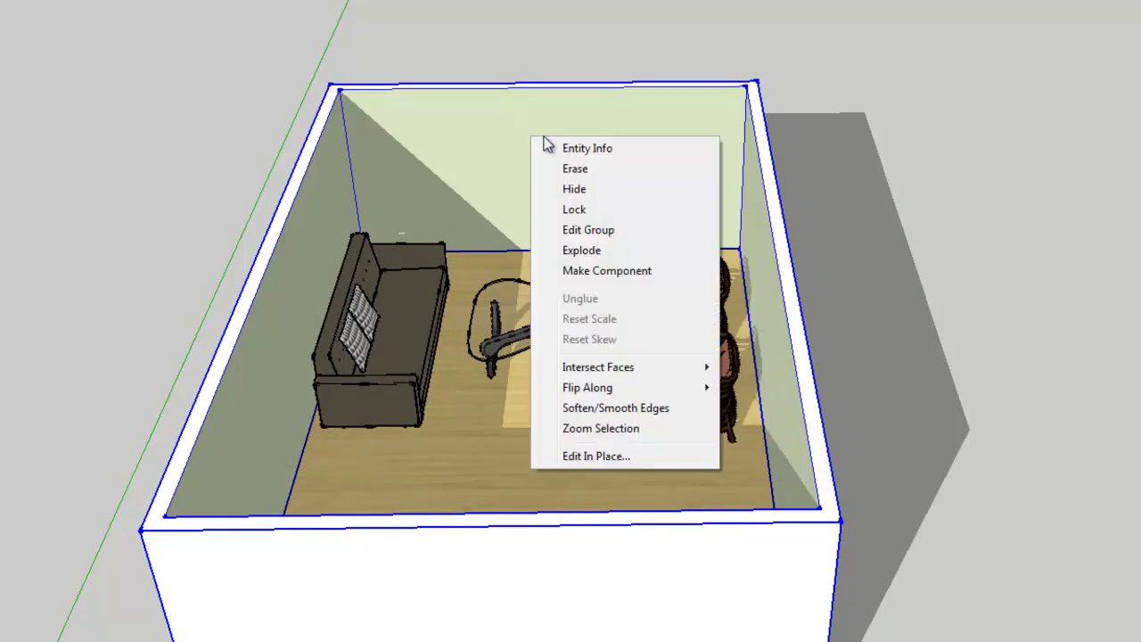
left_click(566, 152)
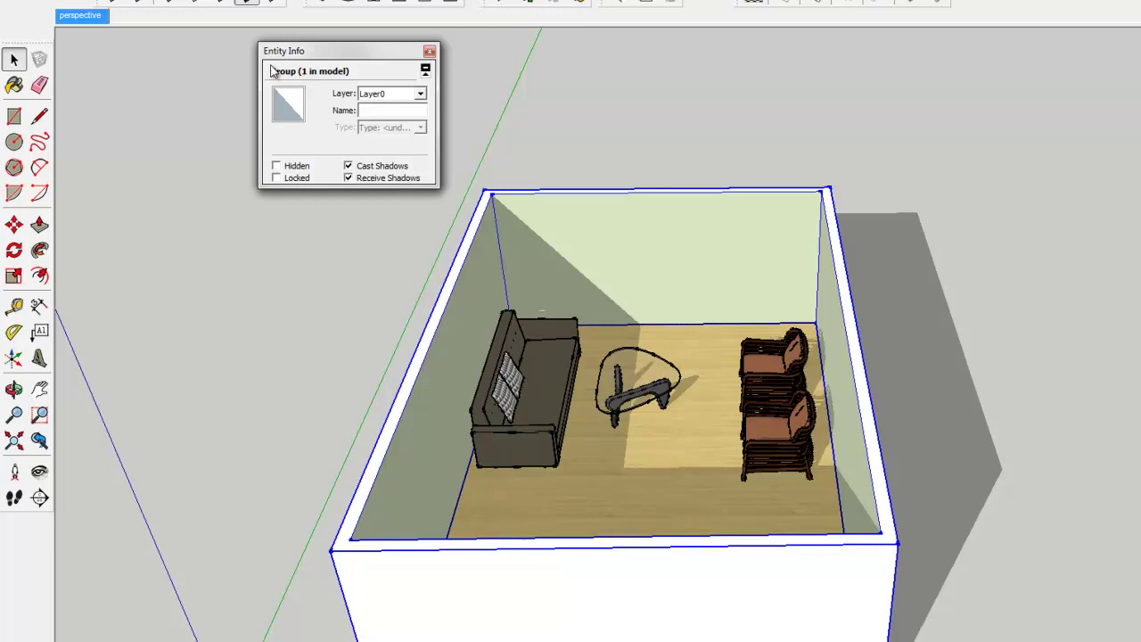
left_click(347, 180)
left_click(348, 166)
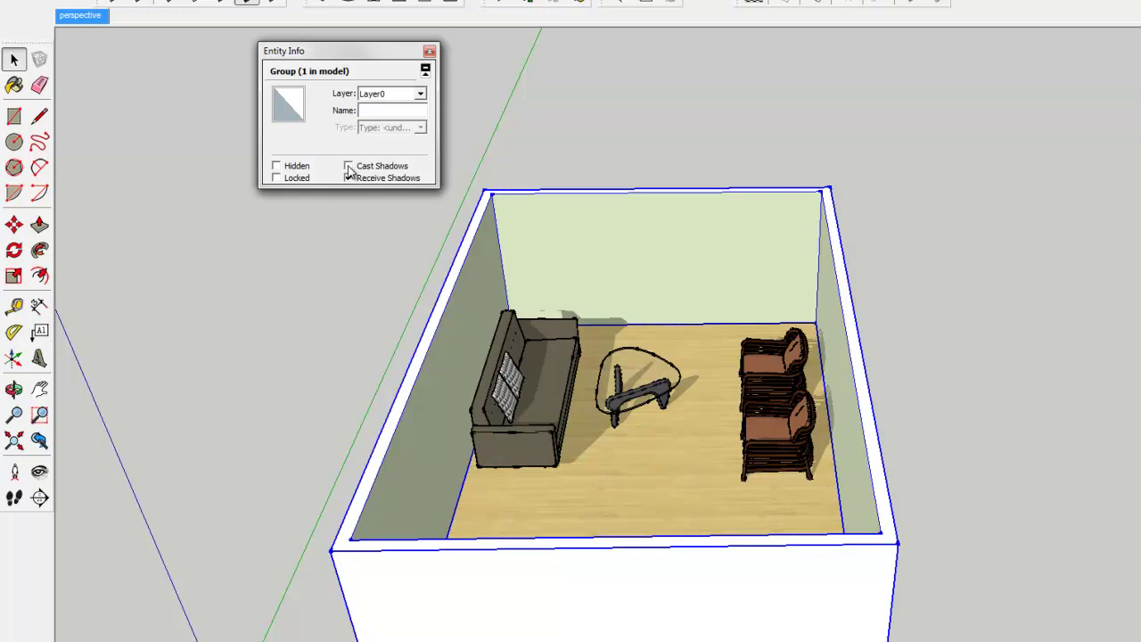
left_click(429, 51)
Step: Set the shadow time to 12:23 PM and the shadow date to 10/6
left_click_drag(653, 181, 632, 337)
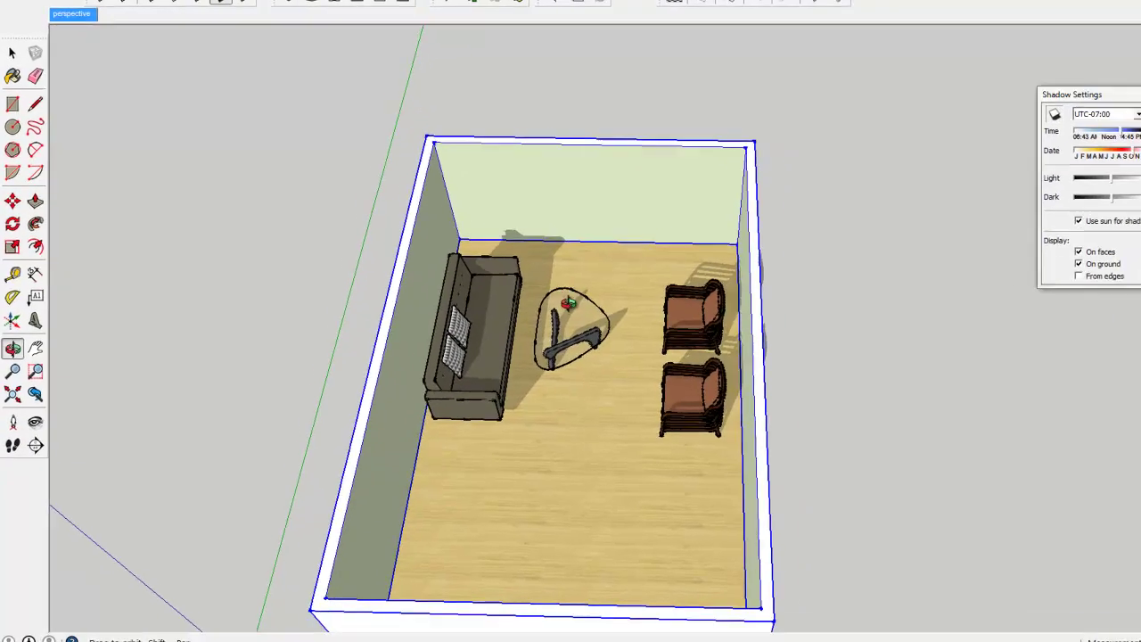
key("space")
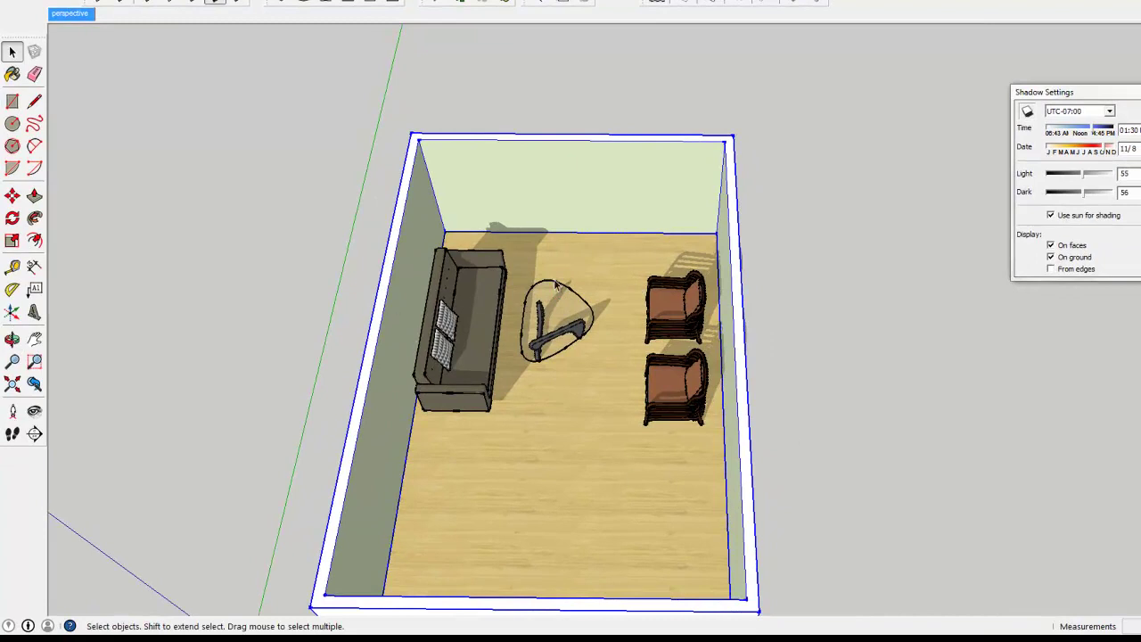
left_click_drag(1091, 131, 1084, 133)
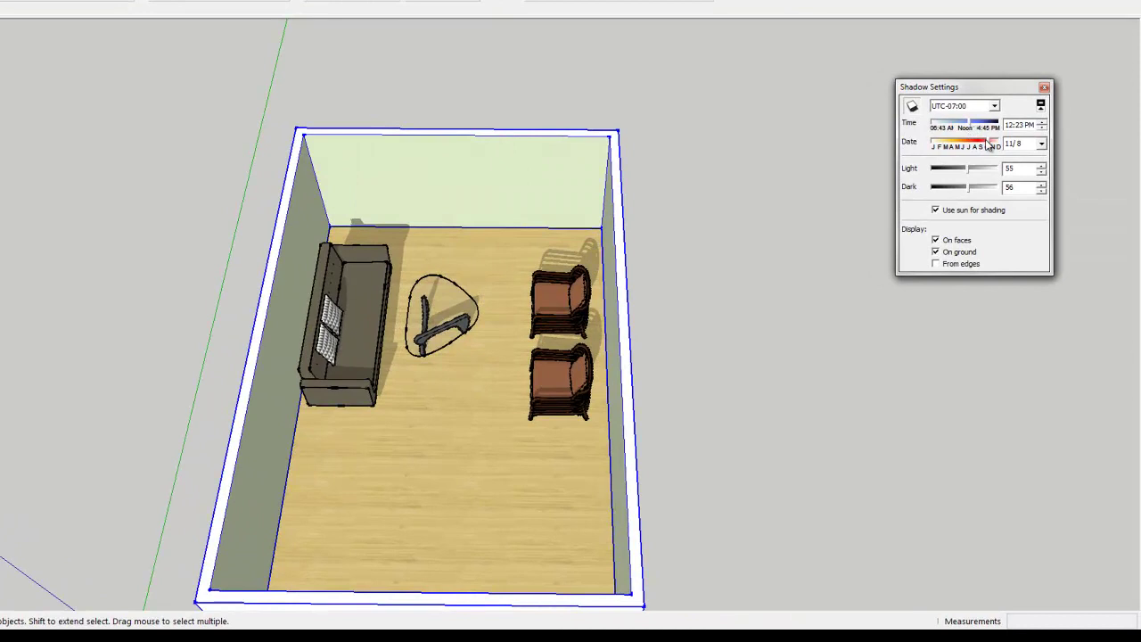
left_click_drag(990, 145, 985, 147)
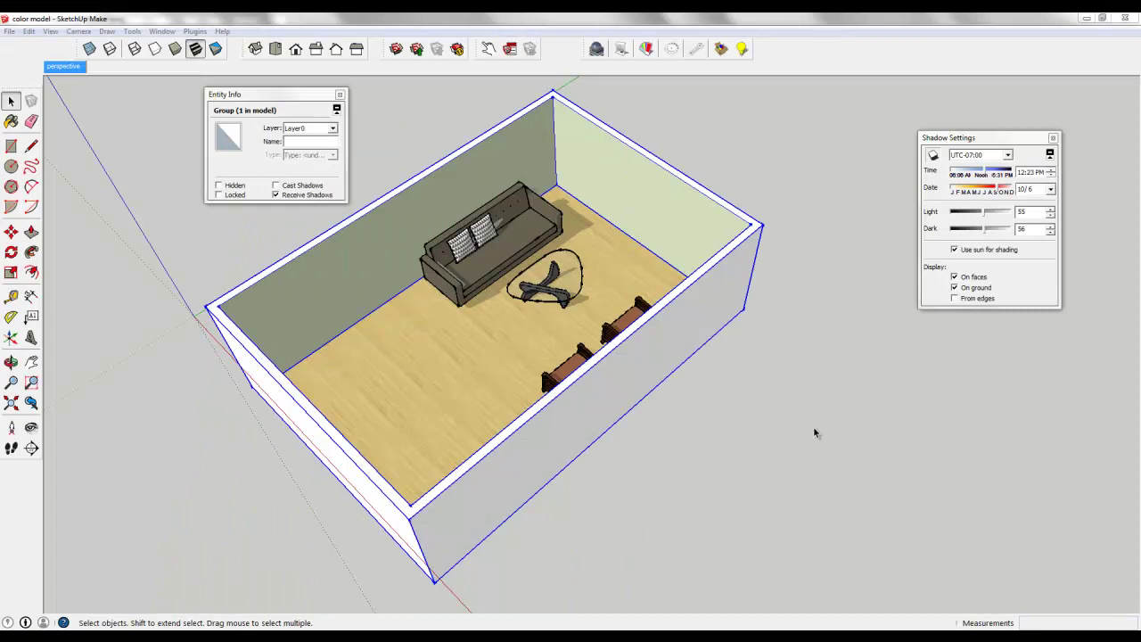
Step: Turn Cast Shadows on for the wall group and disable the display of shadows on the ground
left_click(276, 186)
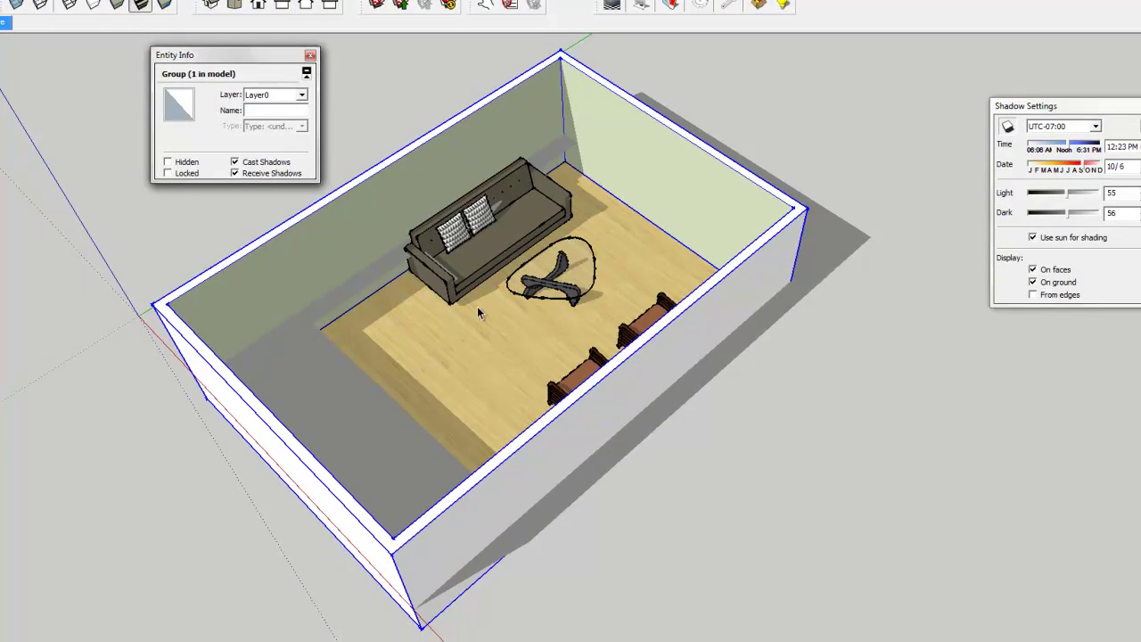
middle_click_drag(555, 479, 356, 364)
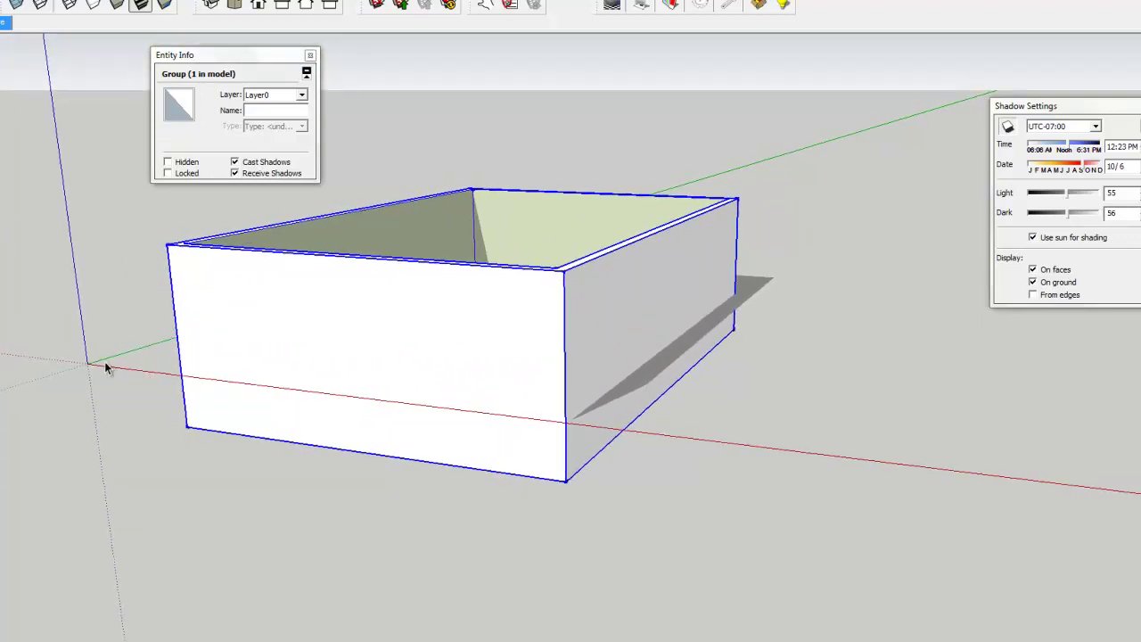
middle_click_drag(614, 395, 586, 362)
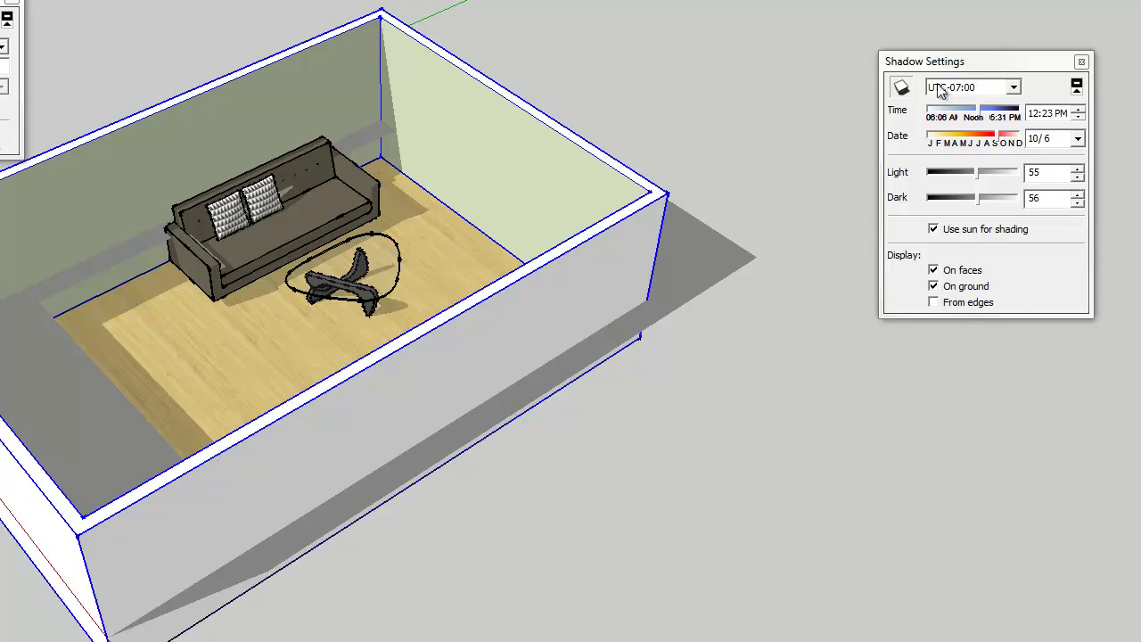
left_click(933, 286)
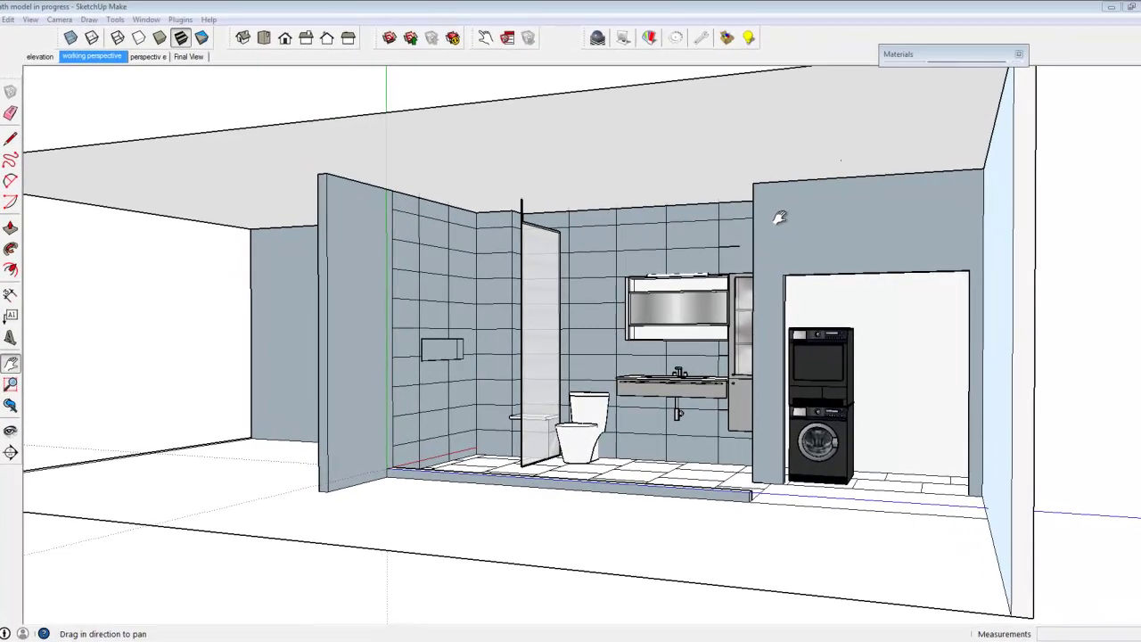
Step: Reverse the blue-grey face of the bathroom wall surrounding the washer and dryer opening, and clear the selection
right_click(788, 221)
left_click(793, 227)
left_click(791, 232)
right_click(791, 232)
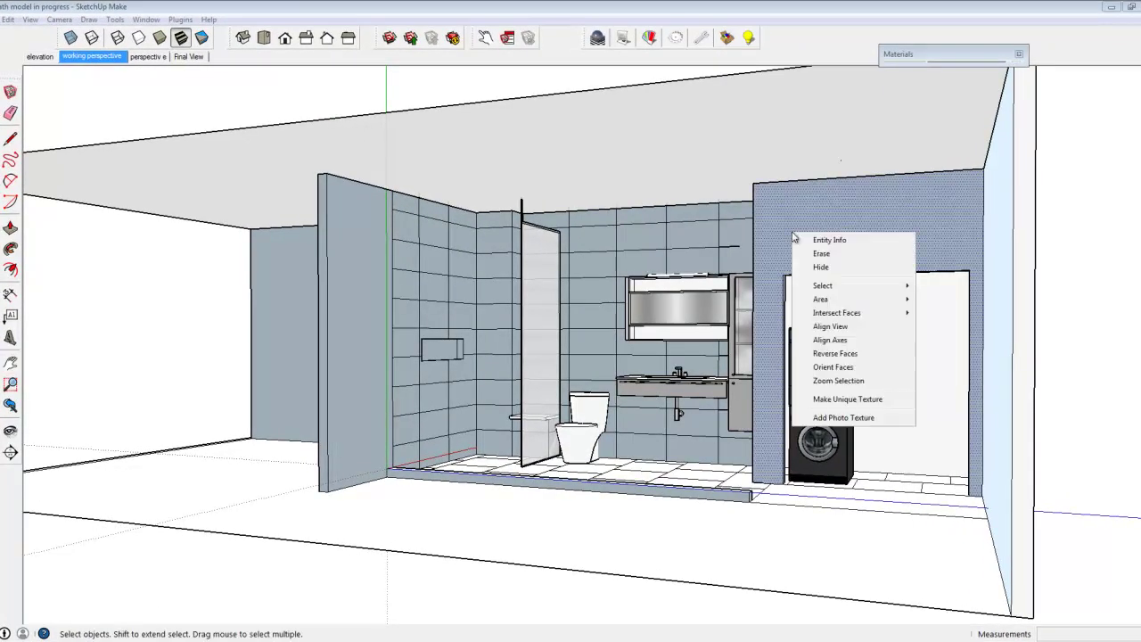
left_click(836, 353)
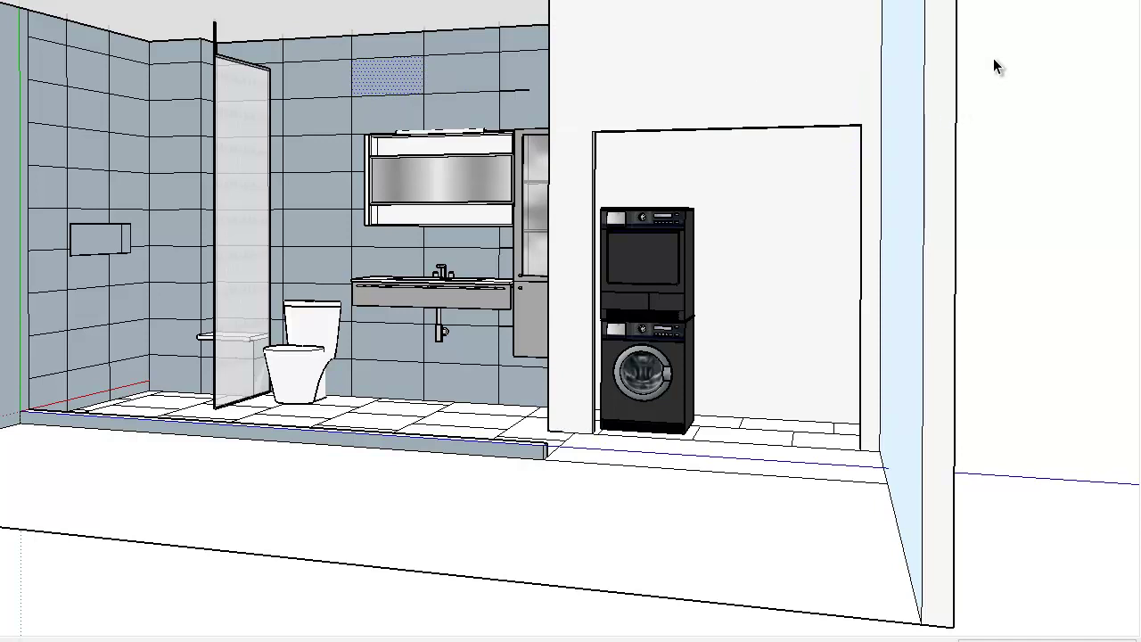
left_click(993, 58)
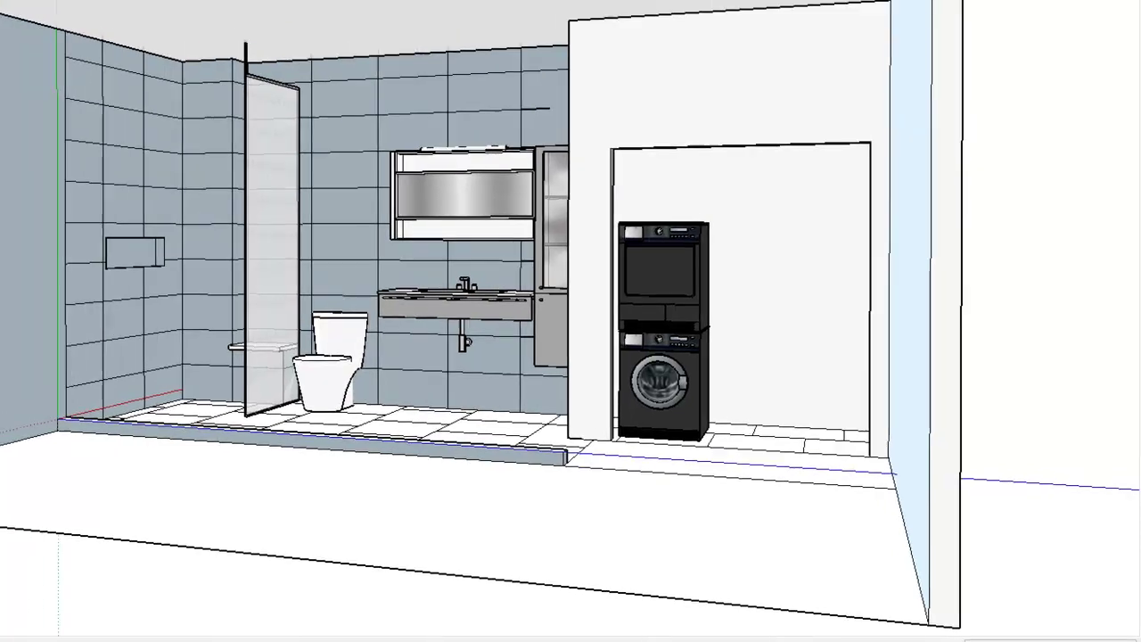
Step: Open the Styles settings, preview the Architectural Design Style on the model, and apply the Construction Documentation Style
left_click(123, 32)
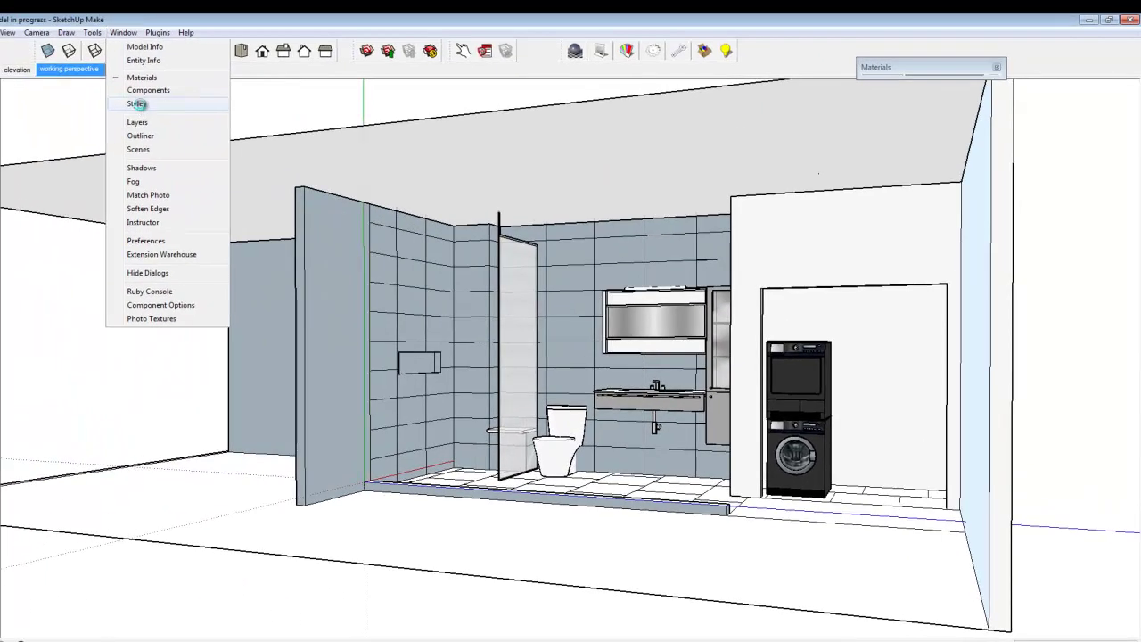
left_click(136, 104)
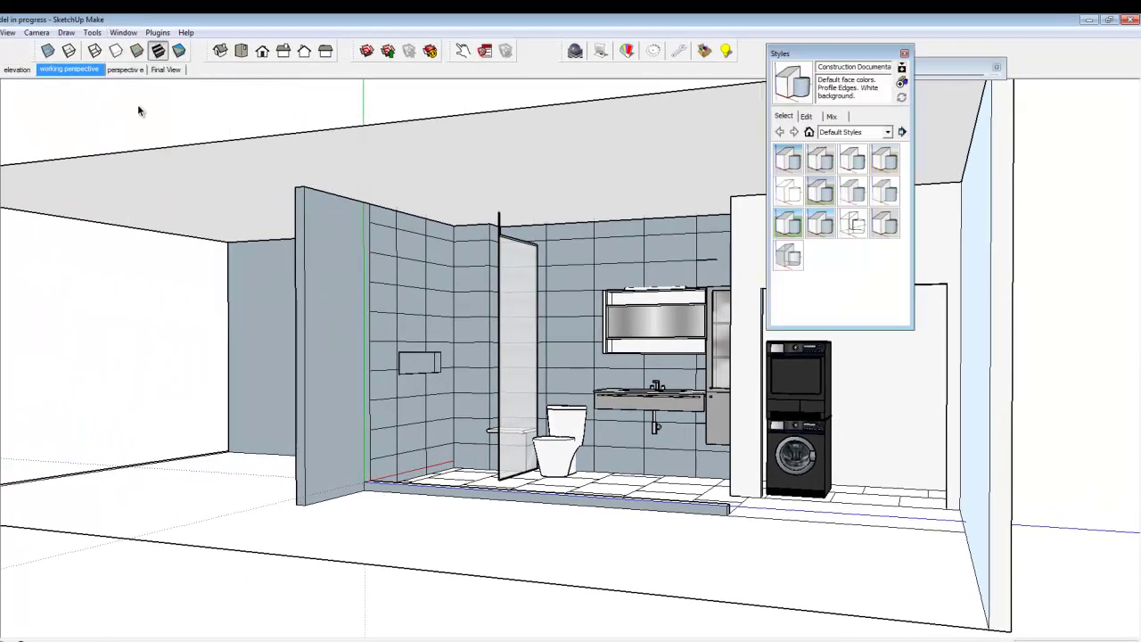
left_click_drag(871, 55, 1031, 109)
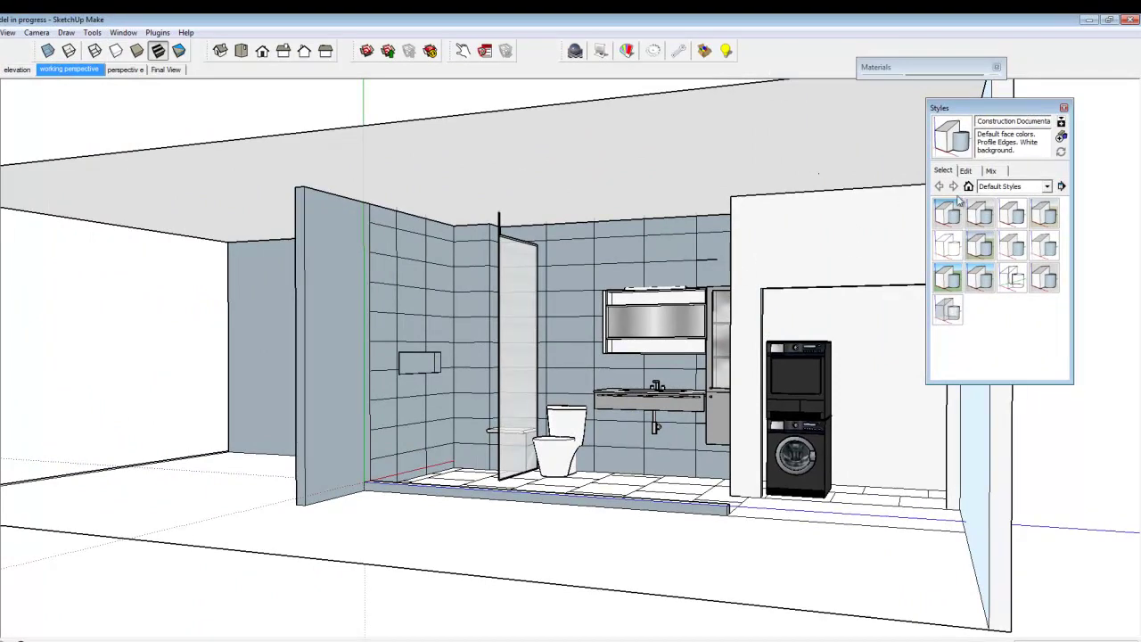
left_click(977, 215)
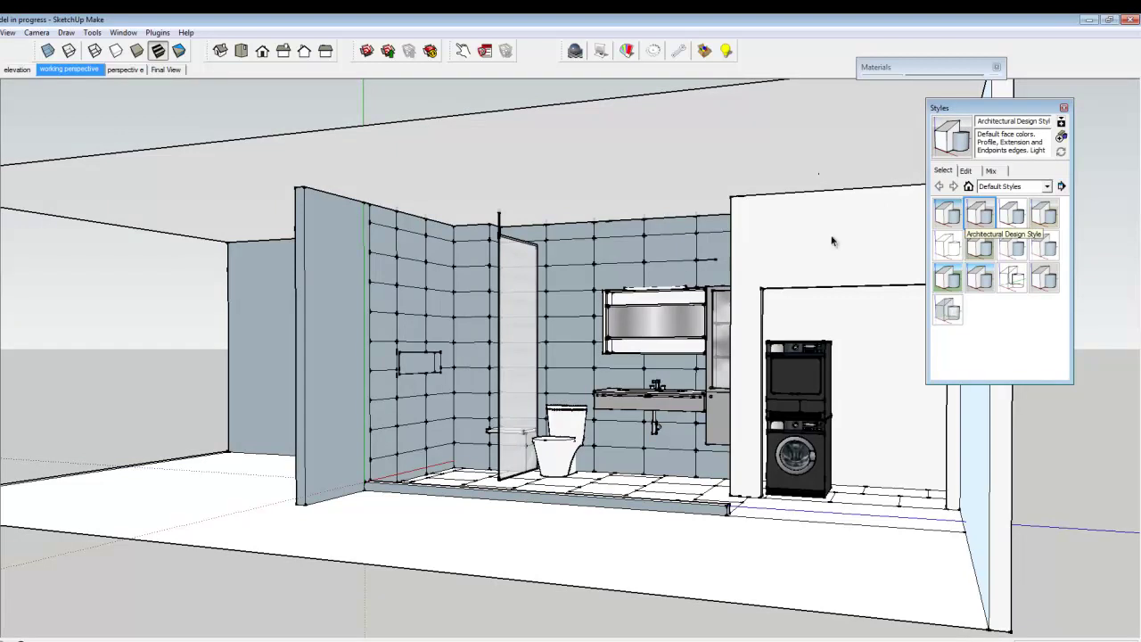
left_click(1014, 213)
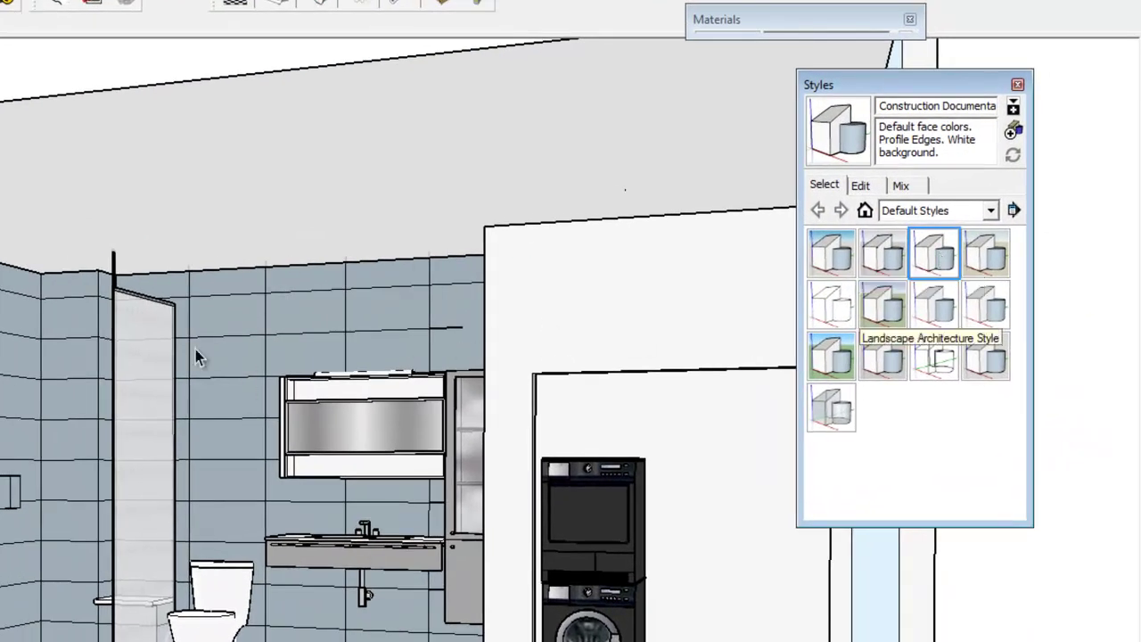
Step: Edit the style's face settings so the back color is white, with HLS lightness 100
left_click(860, 186)
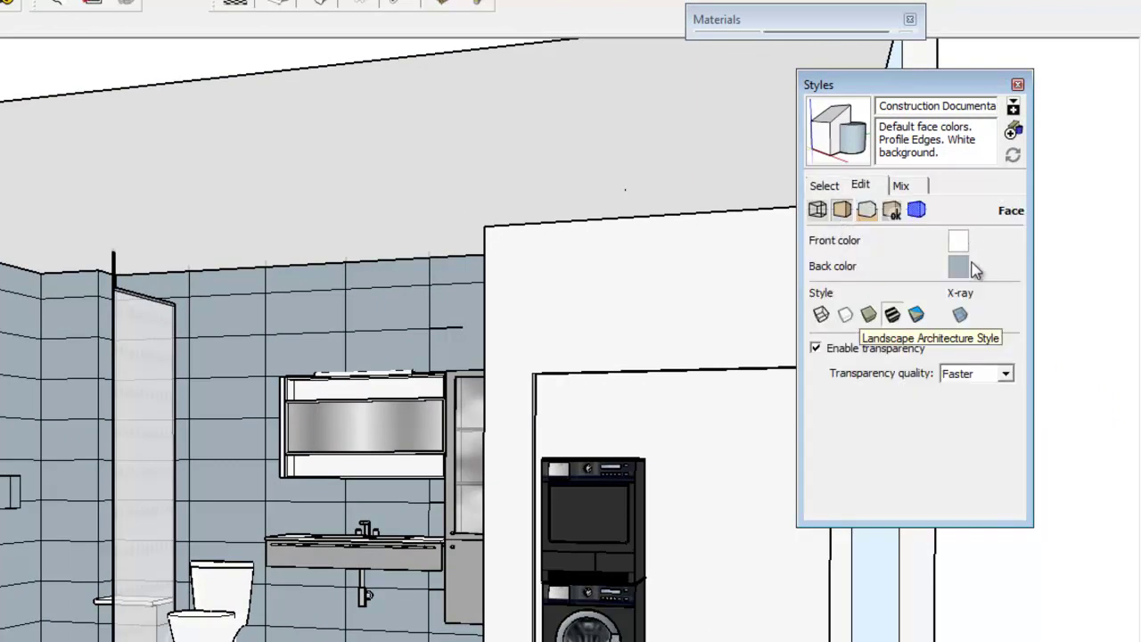
left_click(817, 211)
left_click(843, 212)
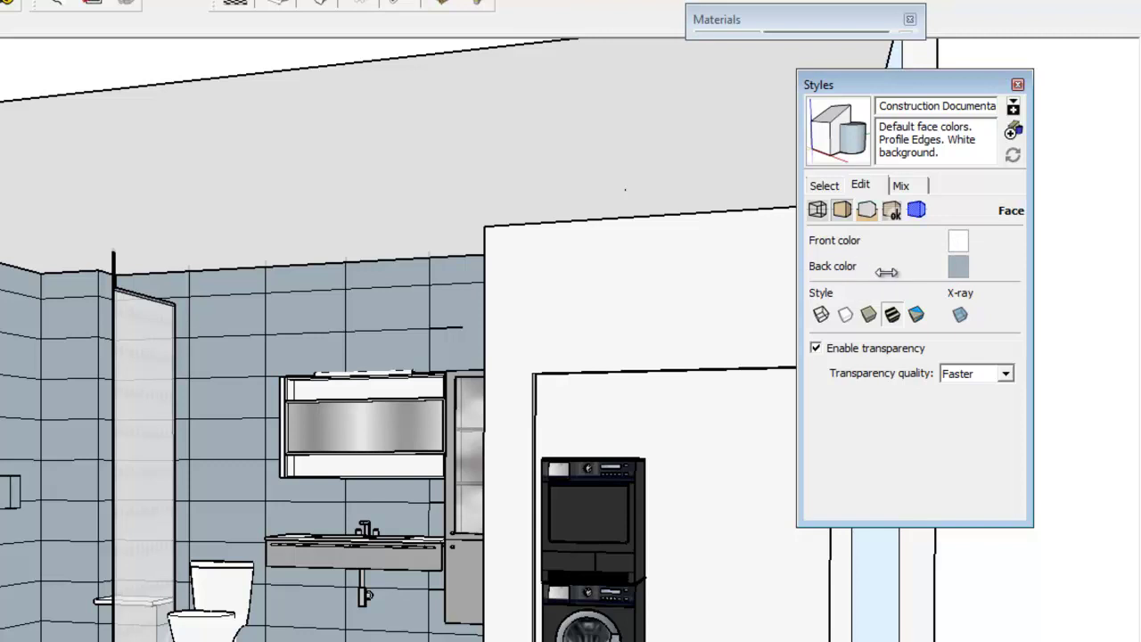
left_click(958, 267)
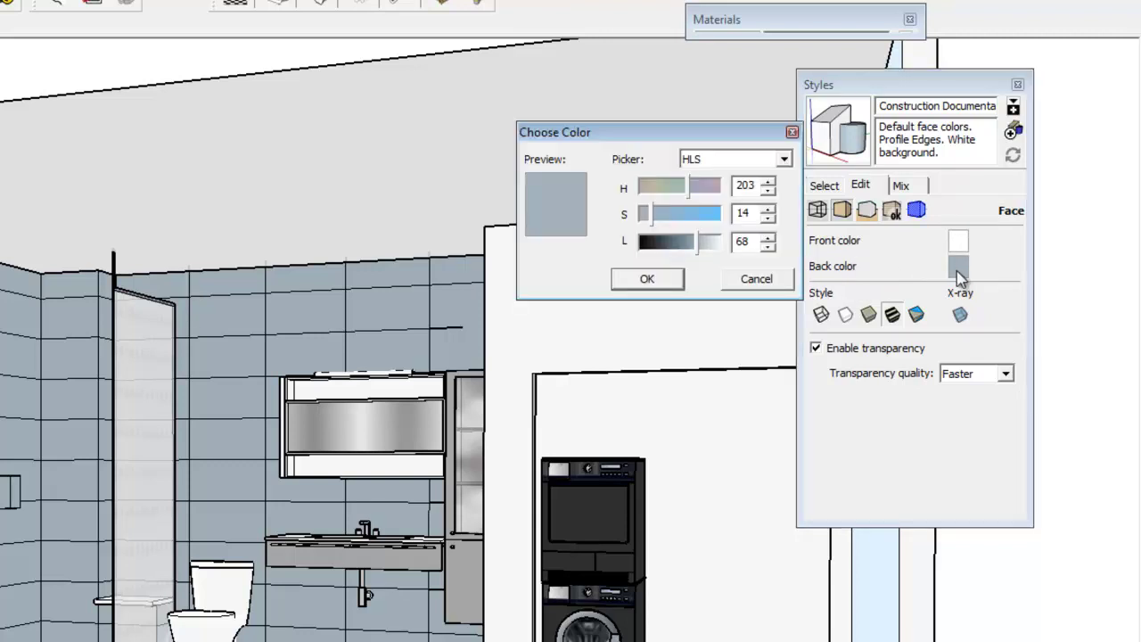
left_click(783, 159)
left_click(719, 192)
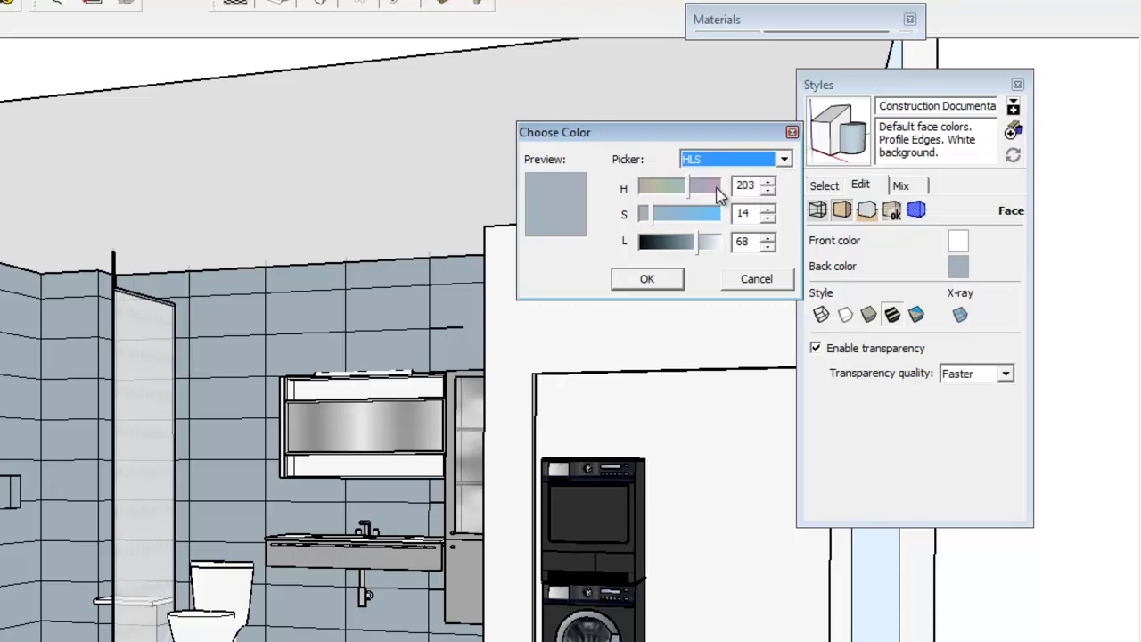
left_click_drag(696, 242, 729, 243)
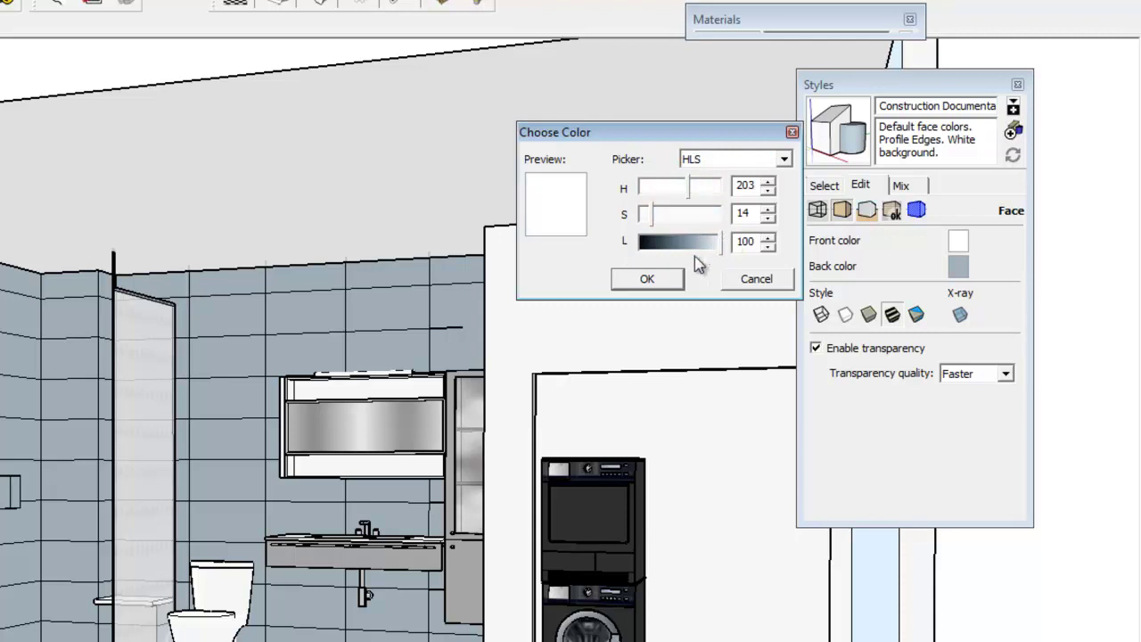
left_click(668, 280)
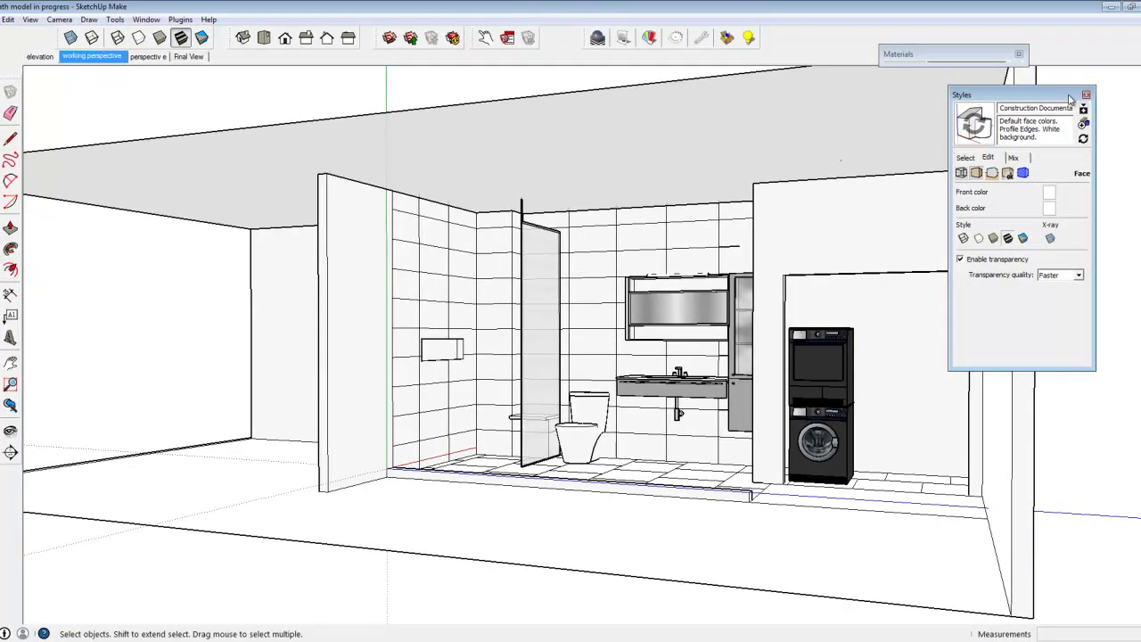
Step: Collapse the Styles window out of the way and show the bathroom in the standard front view
left_click(1075, 96)
left_click_drag(1052, 98, 1105, 49)
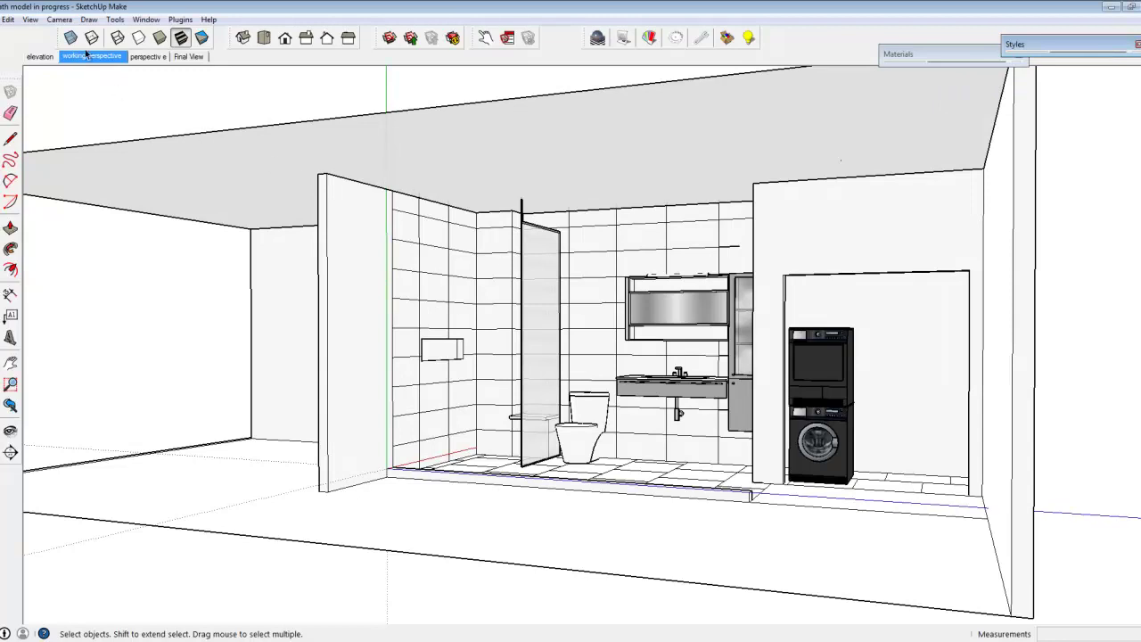
middle_click_drag(573, 278, 644, 269)
left_click(284, 38)
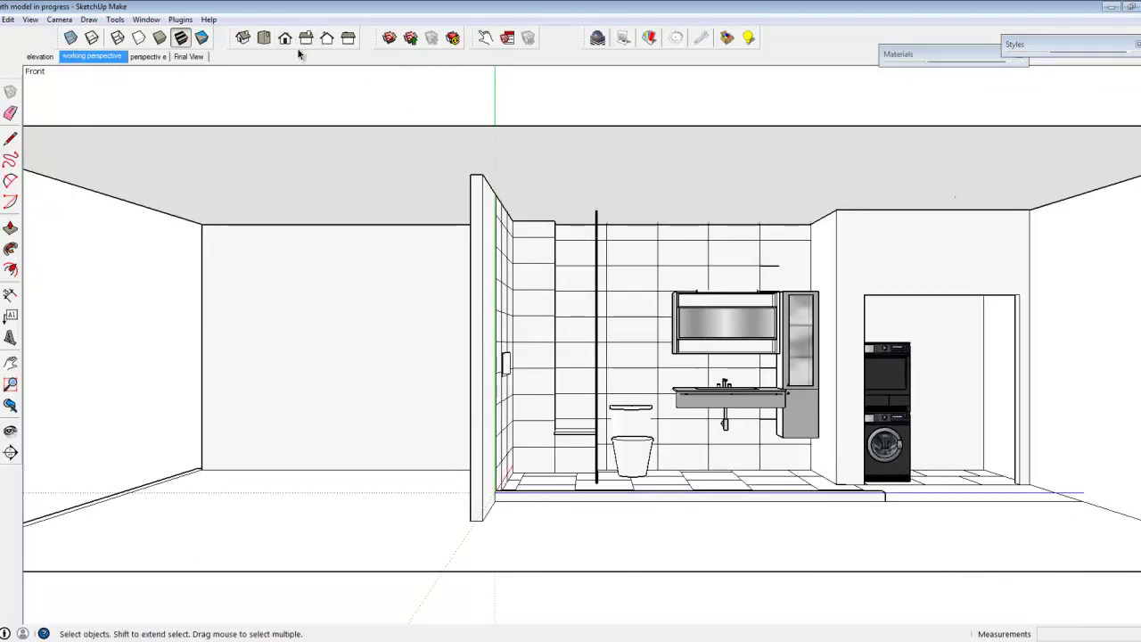
key("h")
left_click_drag(570, 357, 472, 365)
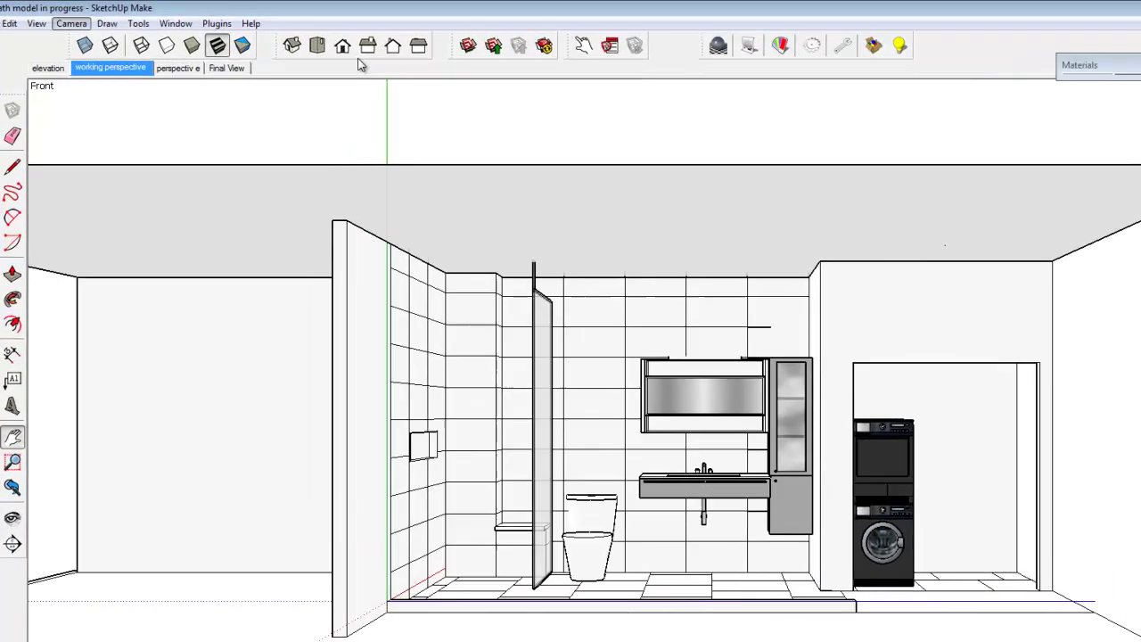
Step: Switch the camera from Perspective to Parallel Projection to show the room as a flat front elevation
key("alt+c")
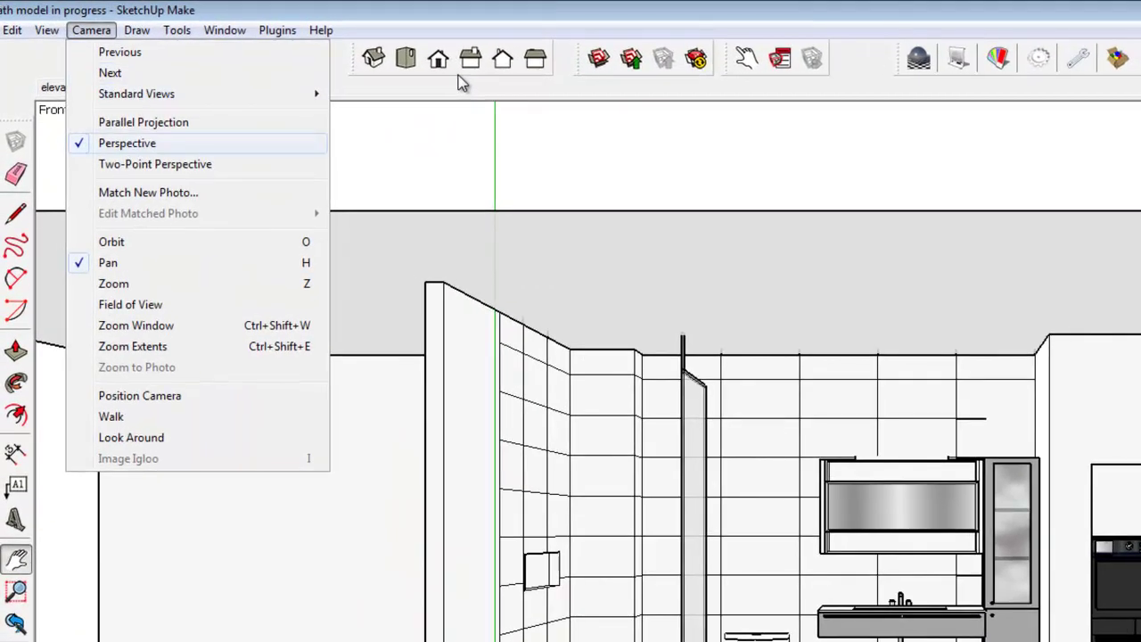
key("Up")
key("Return")
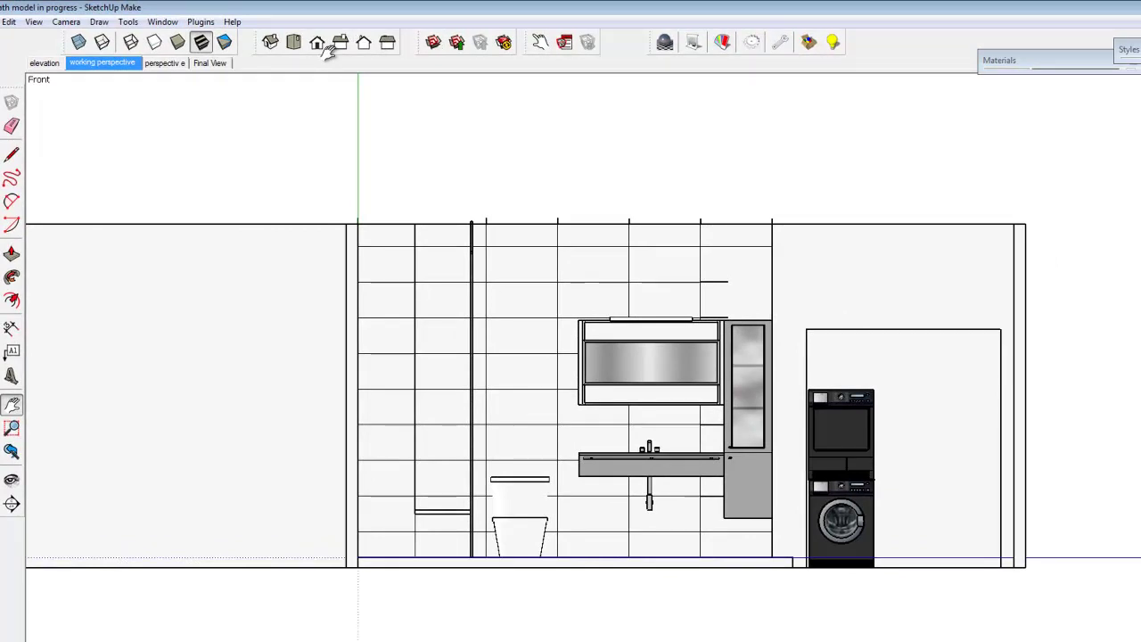
Step: Return the camera to Perspective and frame the whole room from slightly above its open front
key("alt+c")
key("Down")
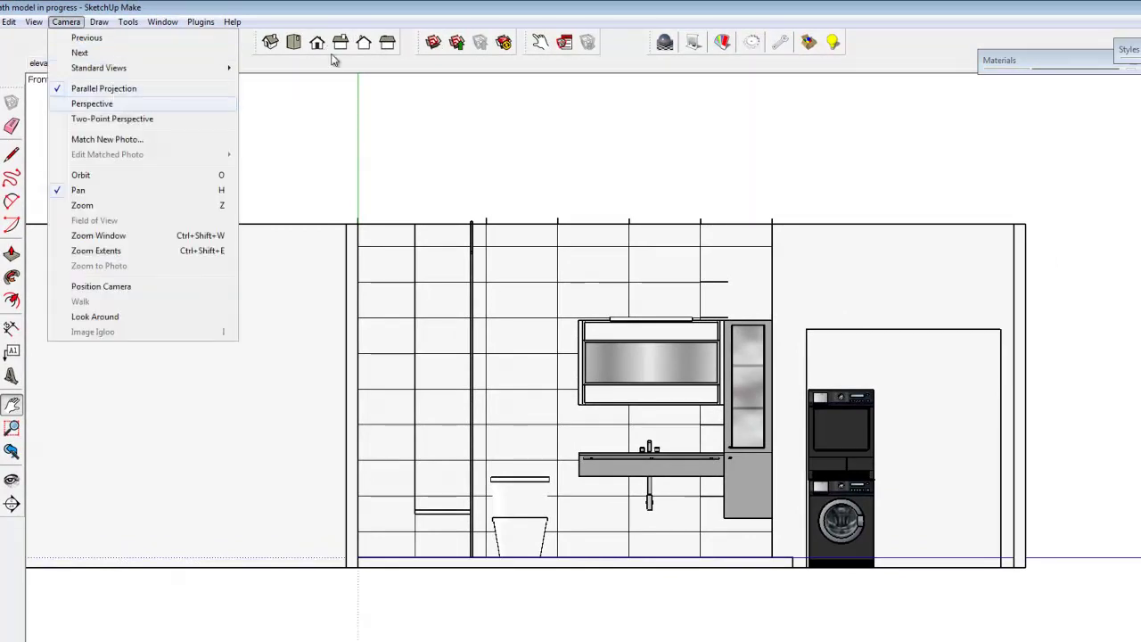
key("Return")
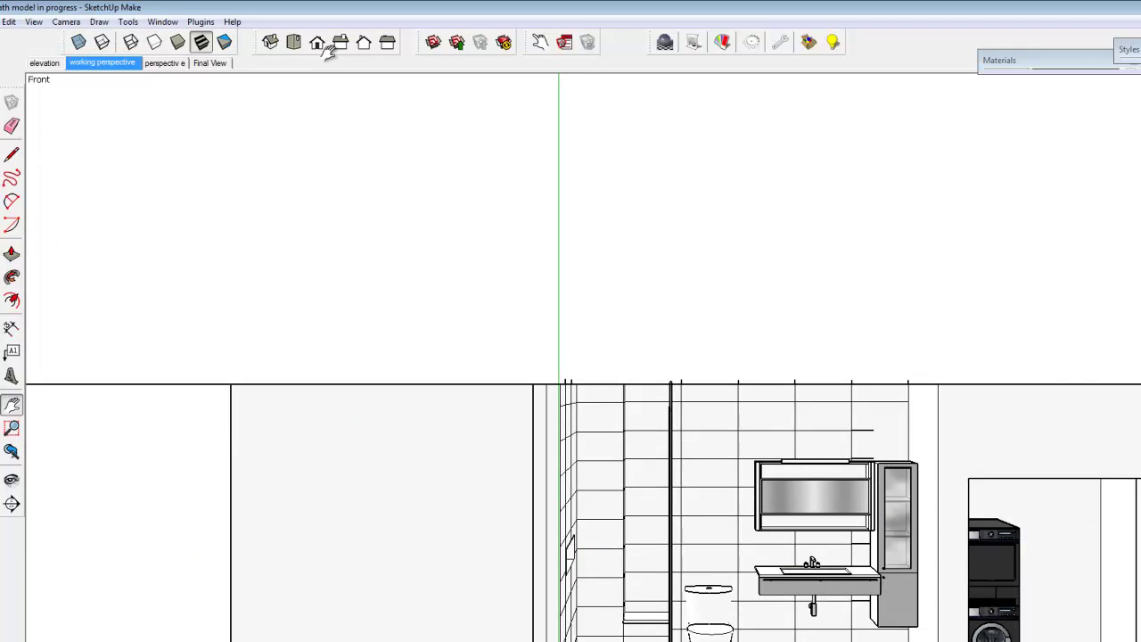
left_click(328, 50)
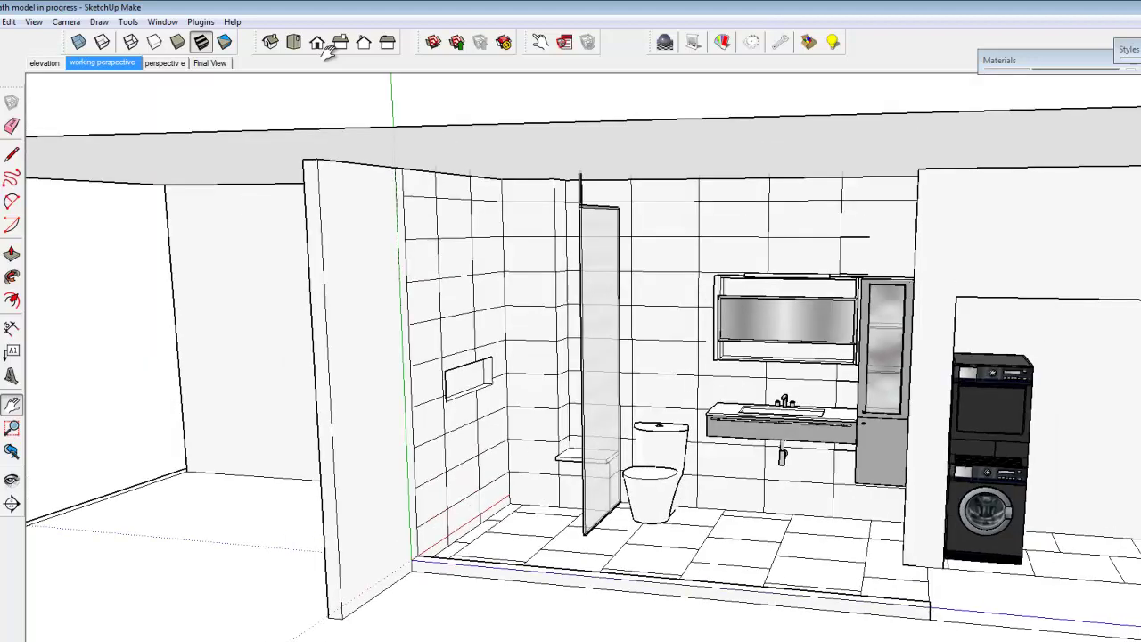
key("h")
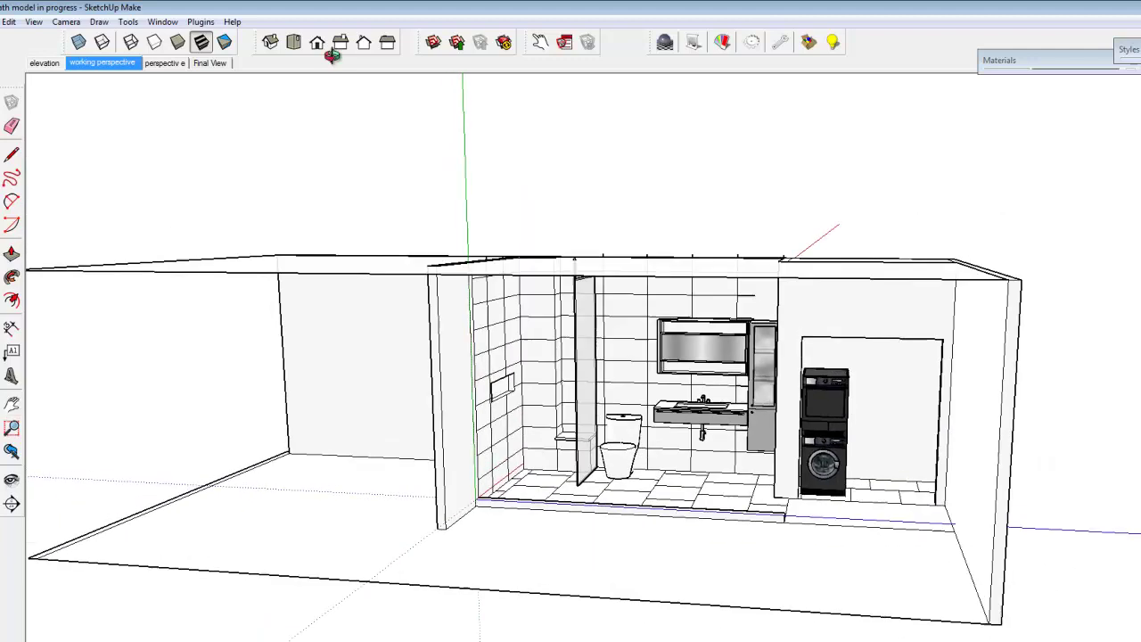
key("h")
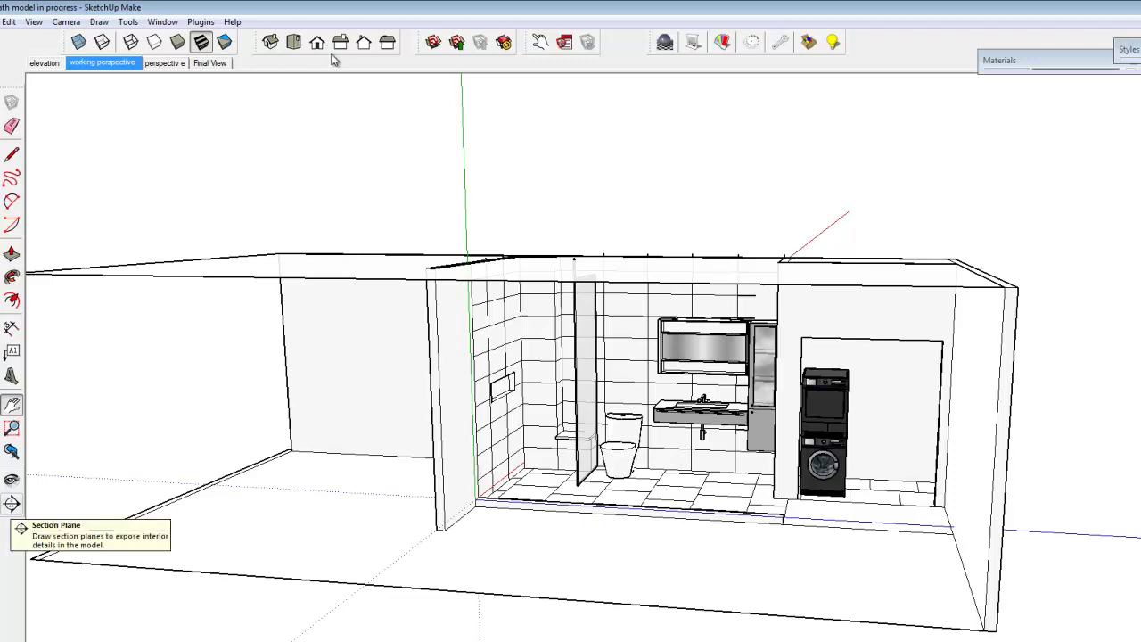
Step: Place a section plane parallel to the room's open front at the partition wall and move it about 3' 5 3/4" deeper
left_click(12, 503)
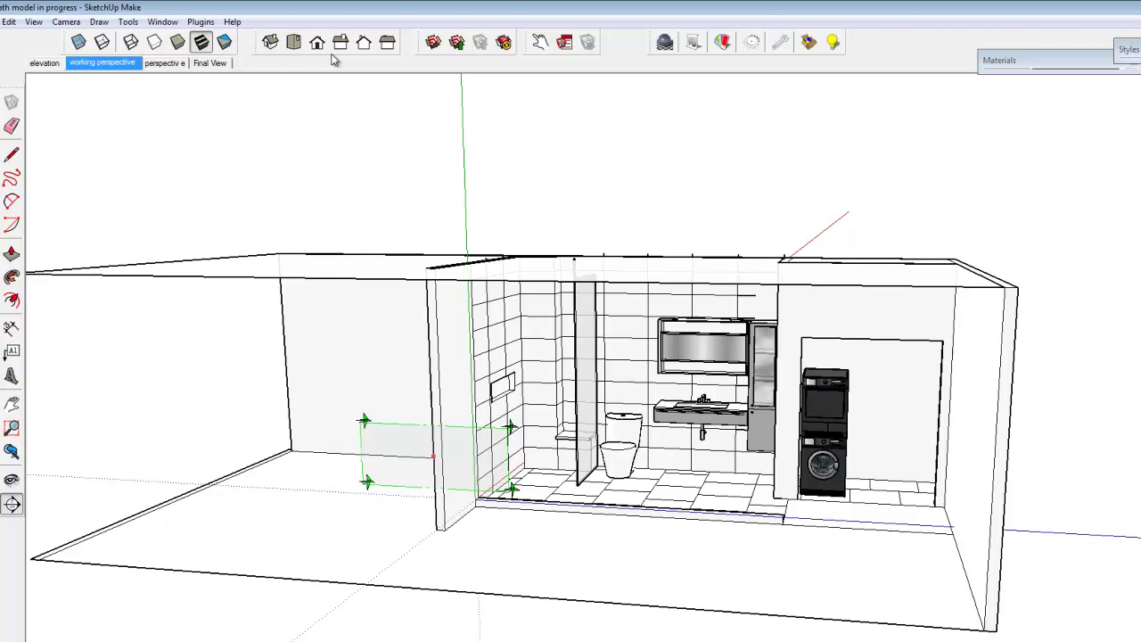
left_click(437, 455)
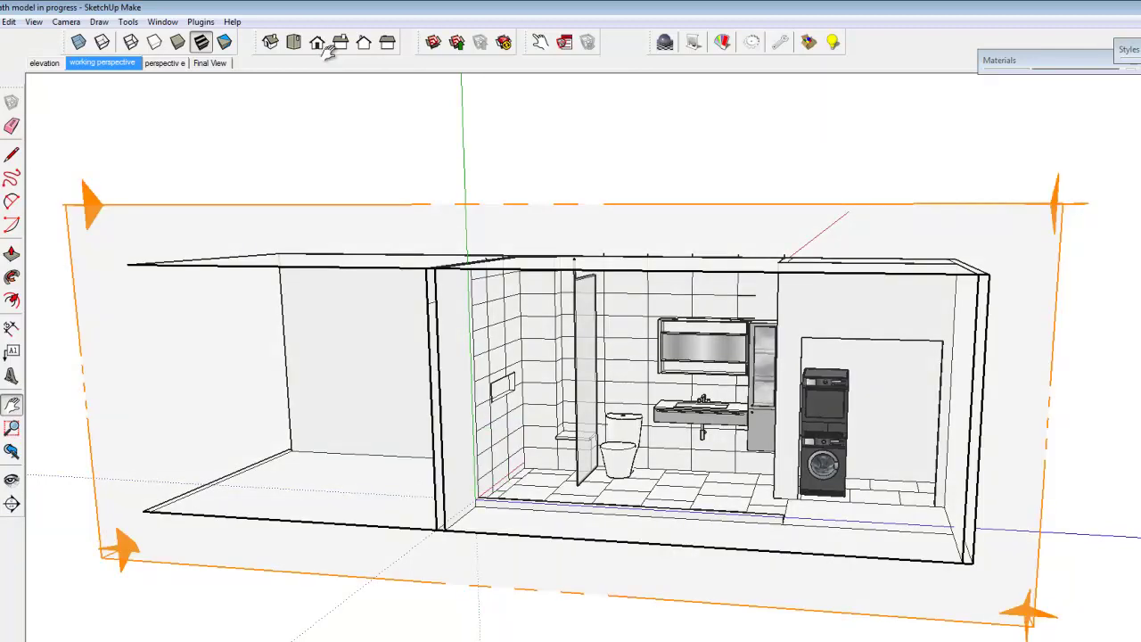
key("space")
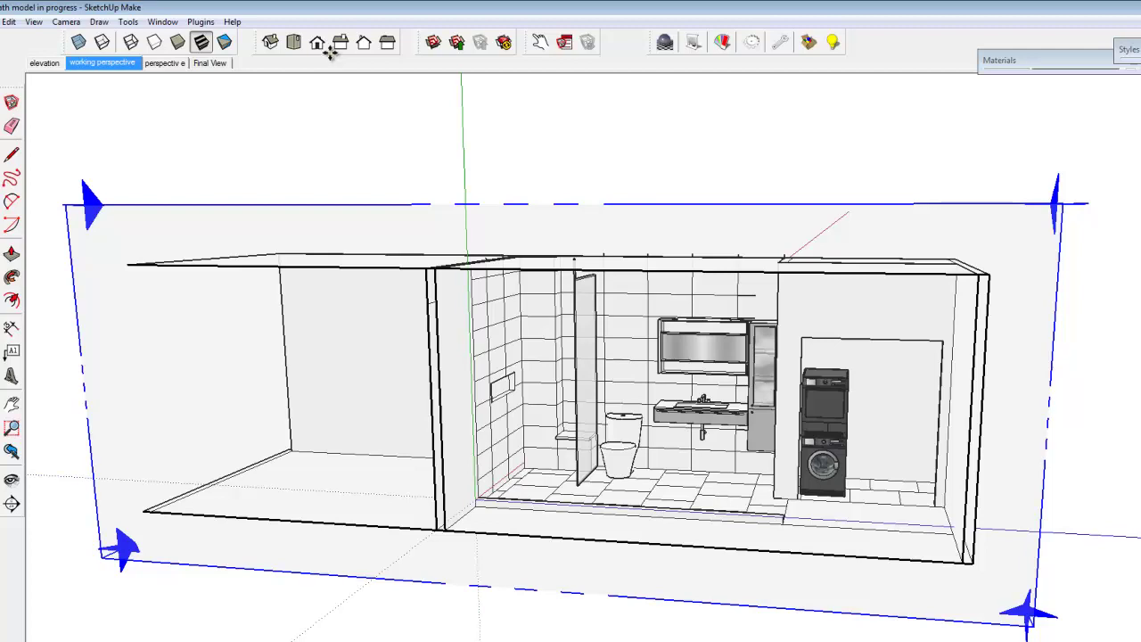
left_click(329, 50)
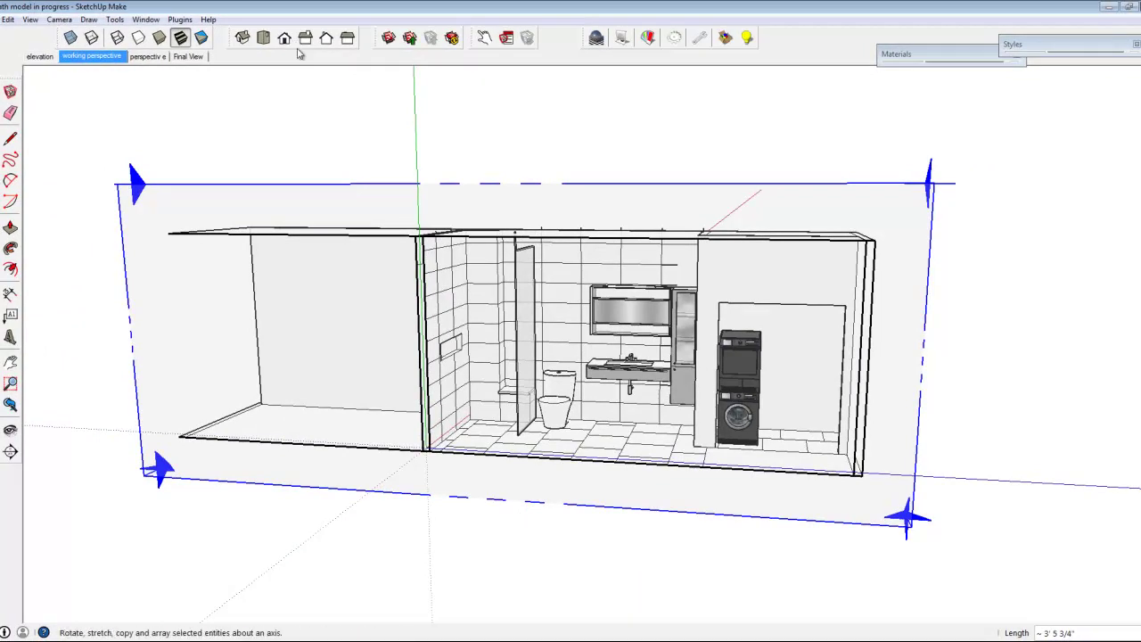
Step: Rotate the section plane 10 degrees about the vertical axis and move it about 2' 5 13/16" toward the room's open front
key("q")
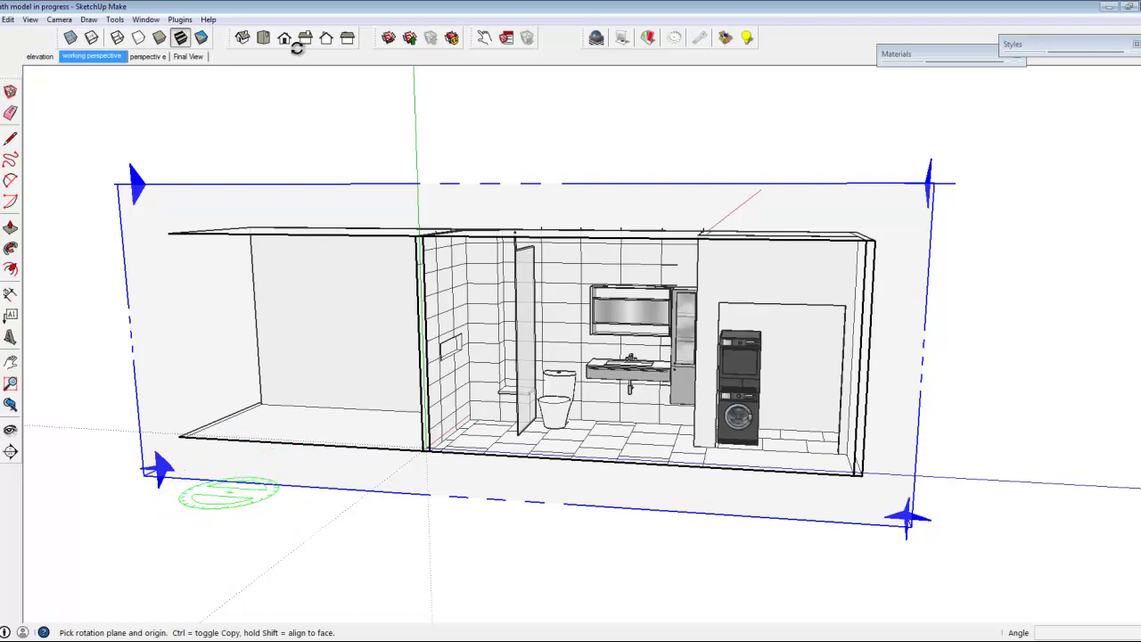
left_click(238, 483)
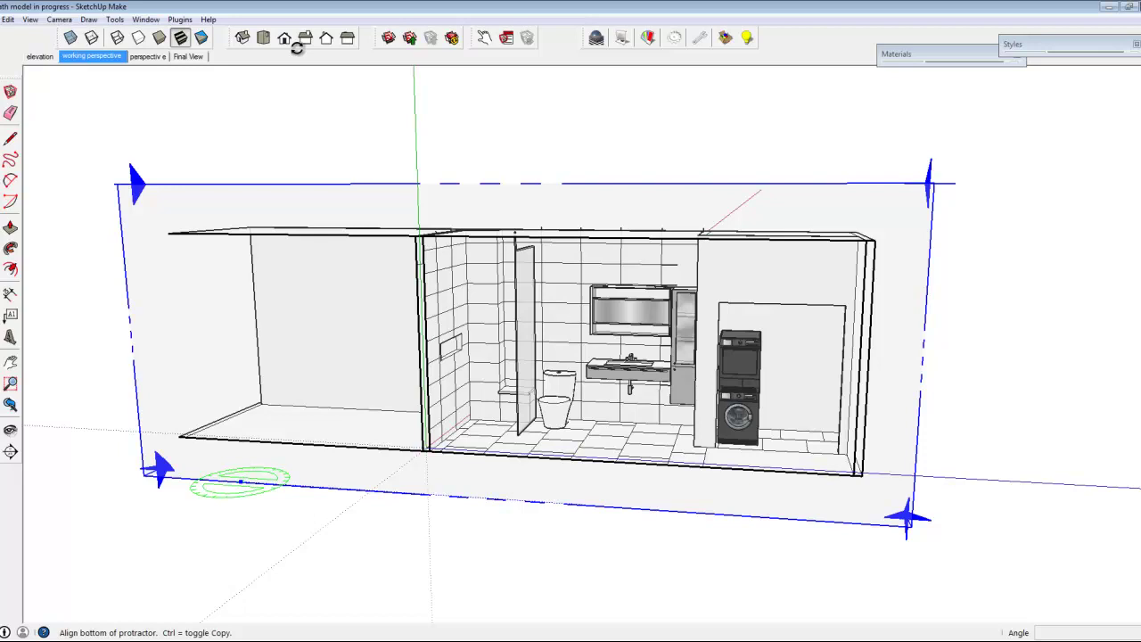
left_click(650, 510)
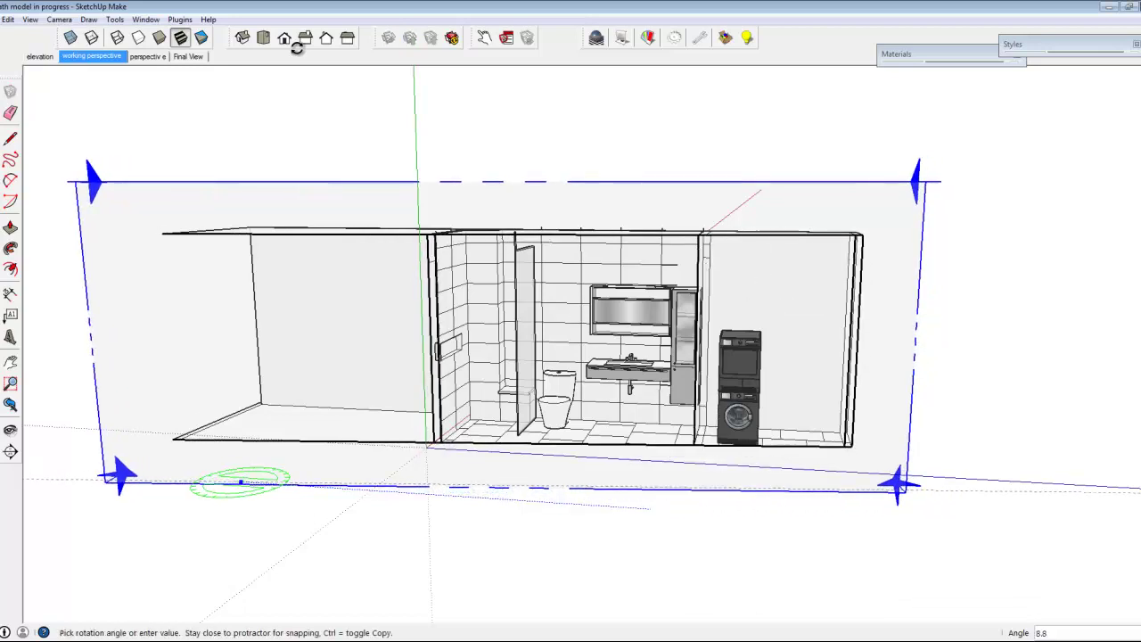
left_click(297, 48)
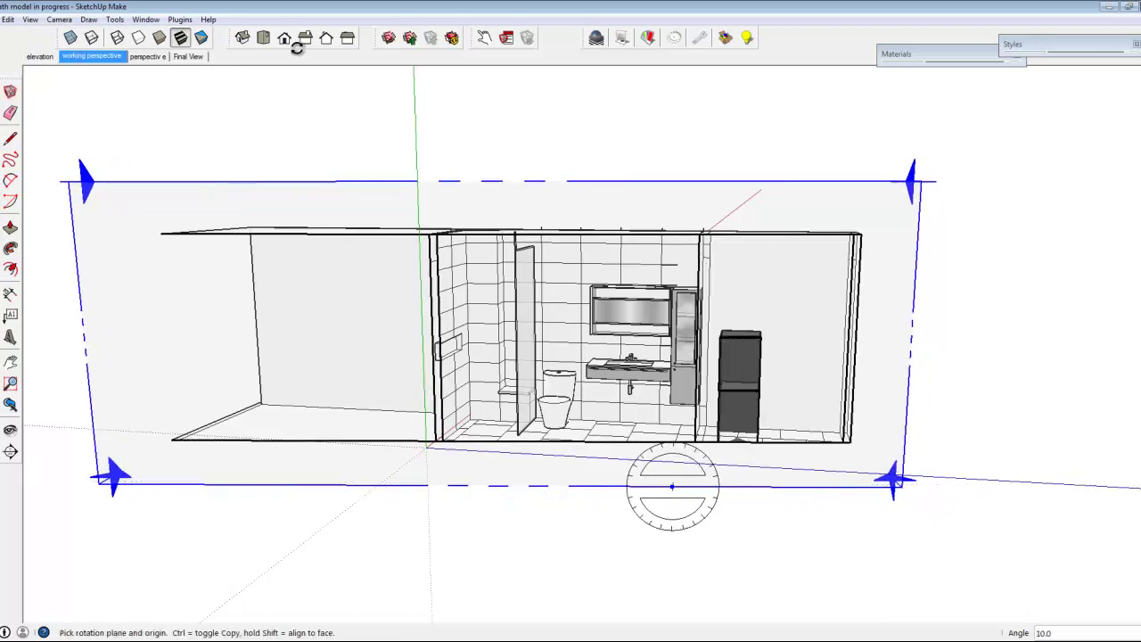
key("m")
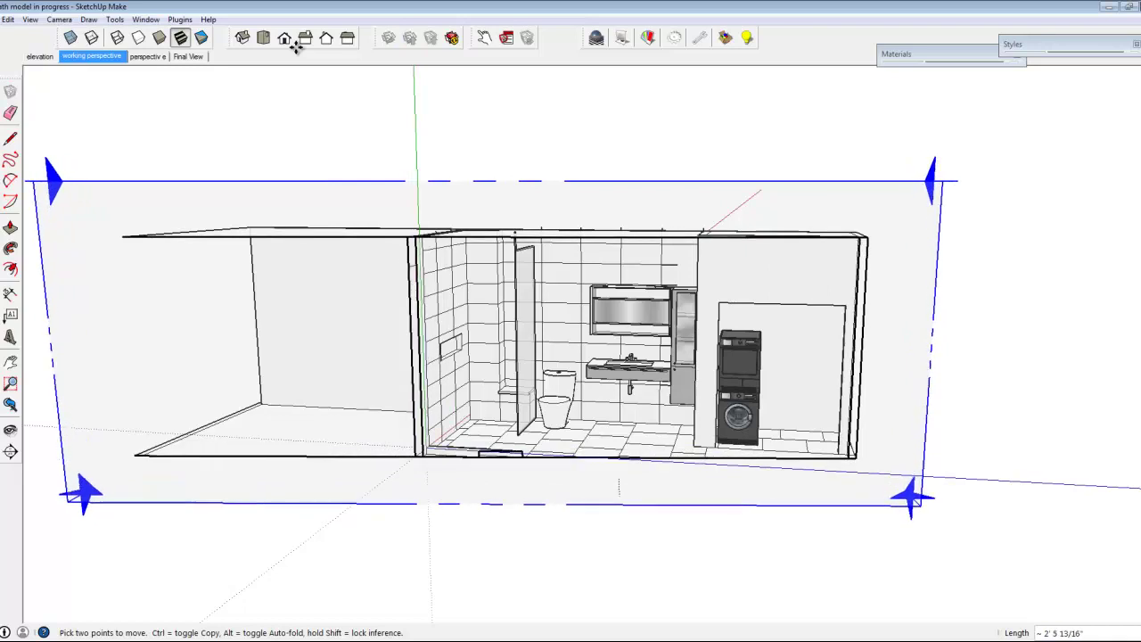
middle_click_drag(297, 48, 297, 49)
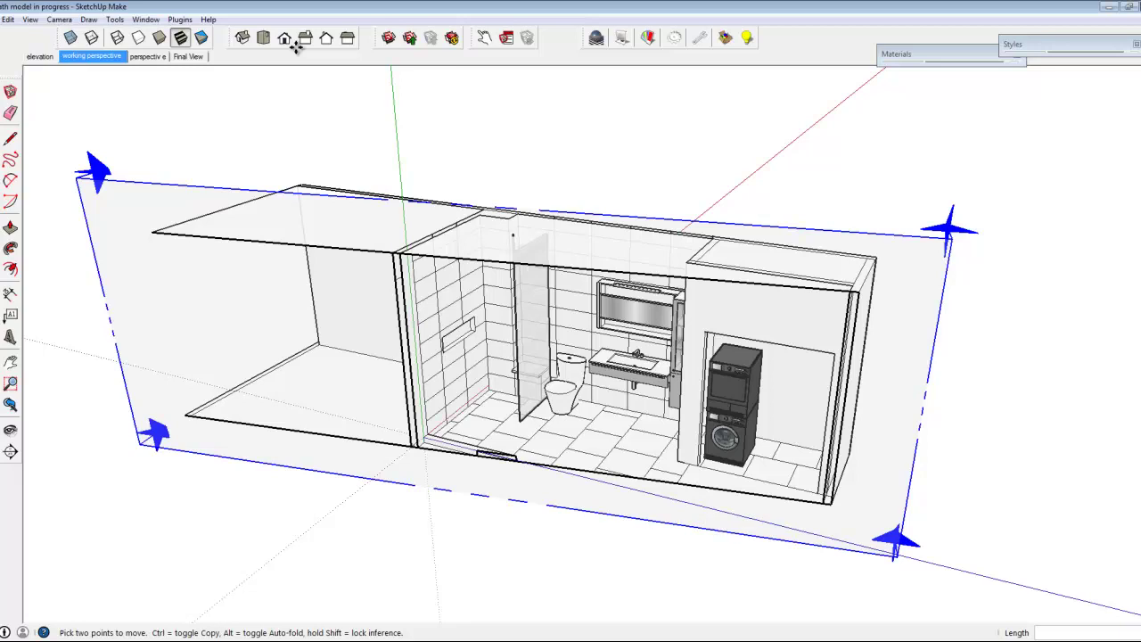
Step: Align the view to the selected section plane so the cut room is seen straight on
key("space")
key("ctrl+t")
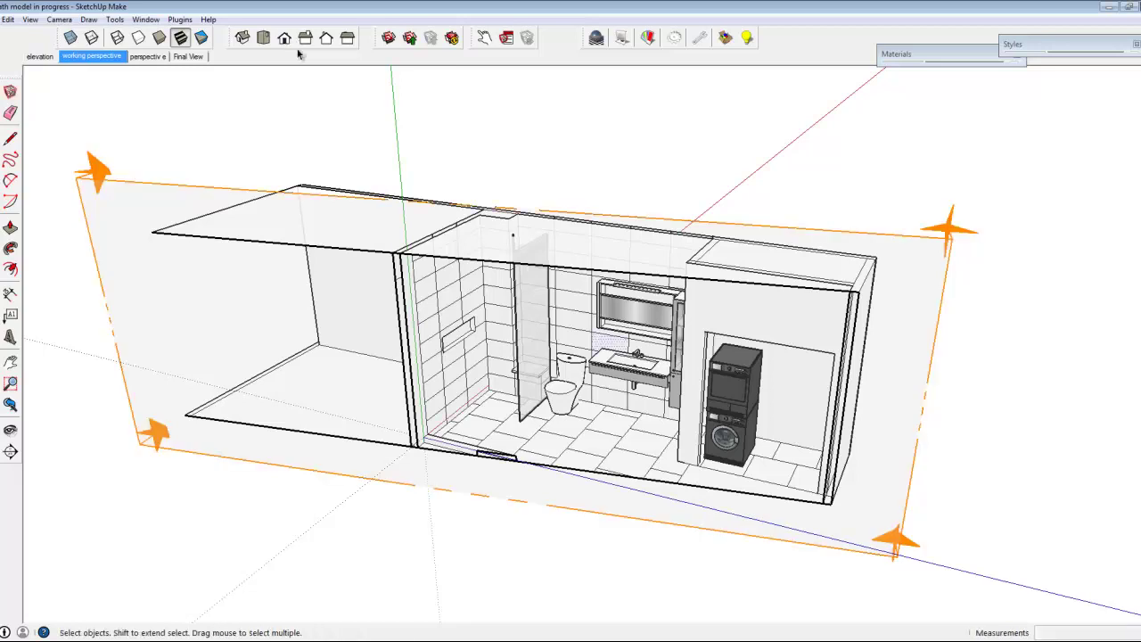
key("ctrl+z")
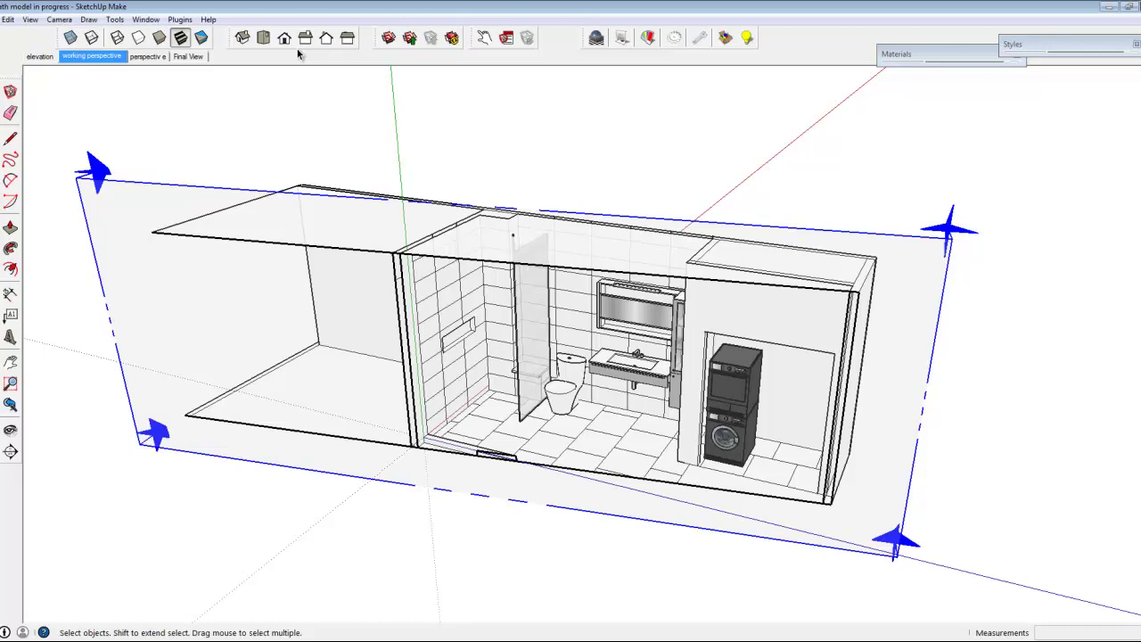
key("Menu")
key("Down")
key("Down")
key("Down")
key("Down")
key("Down")
key("Down")
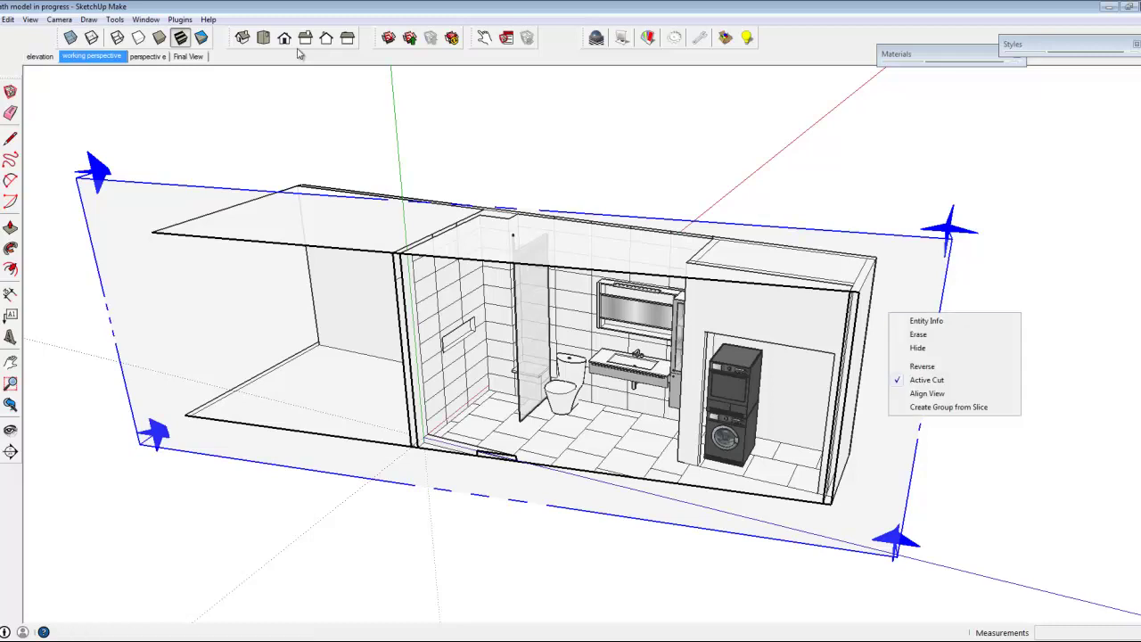
key("Return")
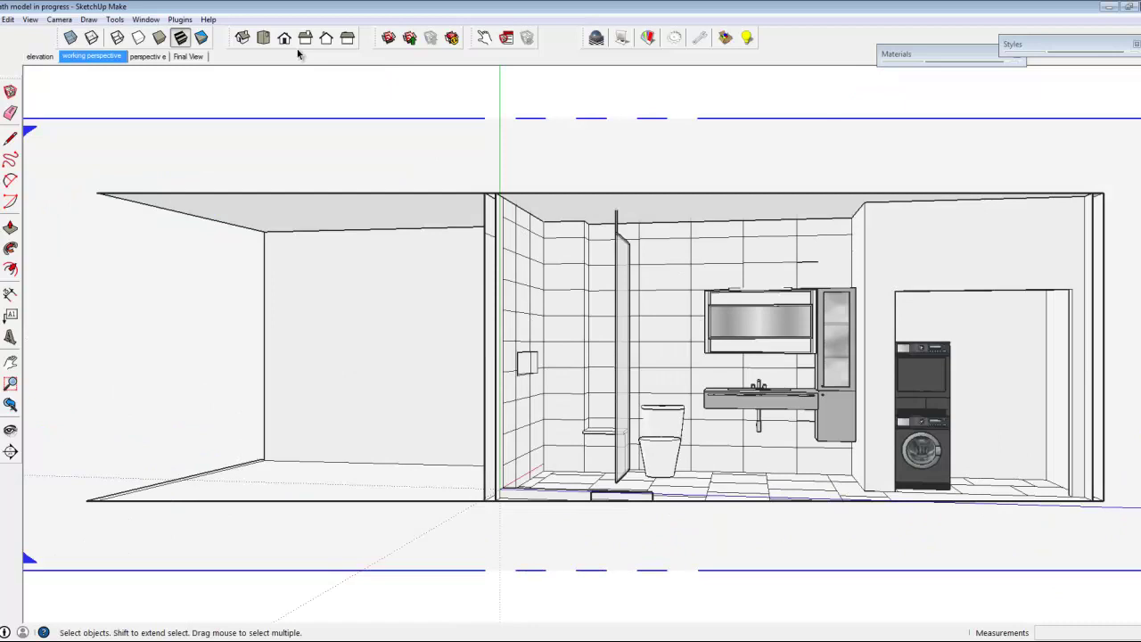
Step: Frame the cut bathroom and laundry area more closely and hide the section planes while keeping the section cut
key("h")
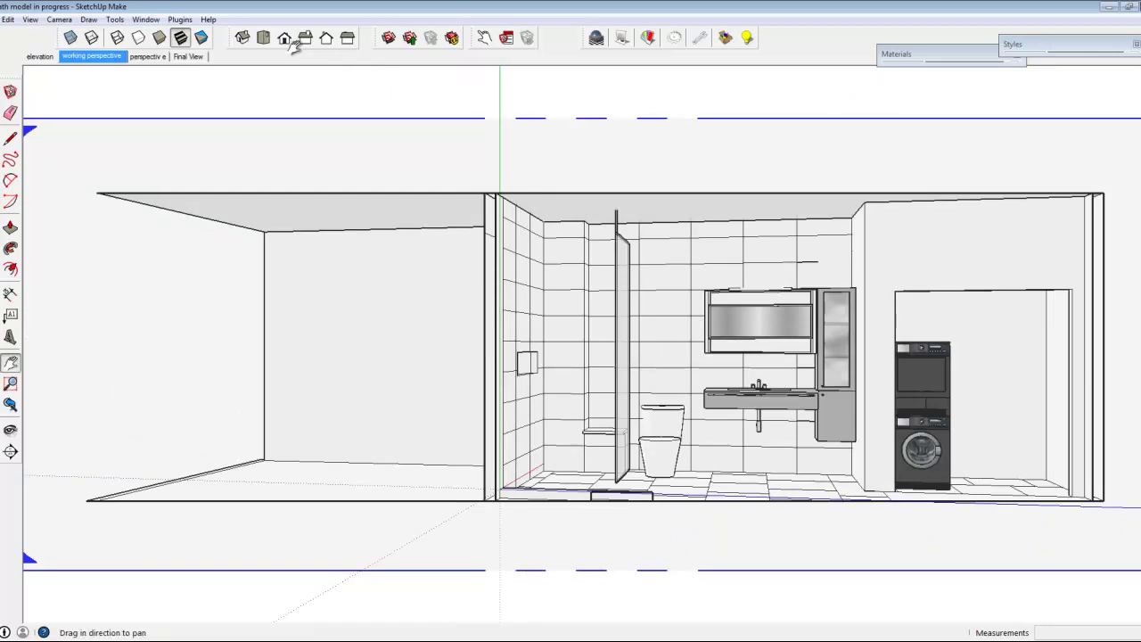
key("Right")
key("Up")
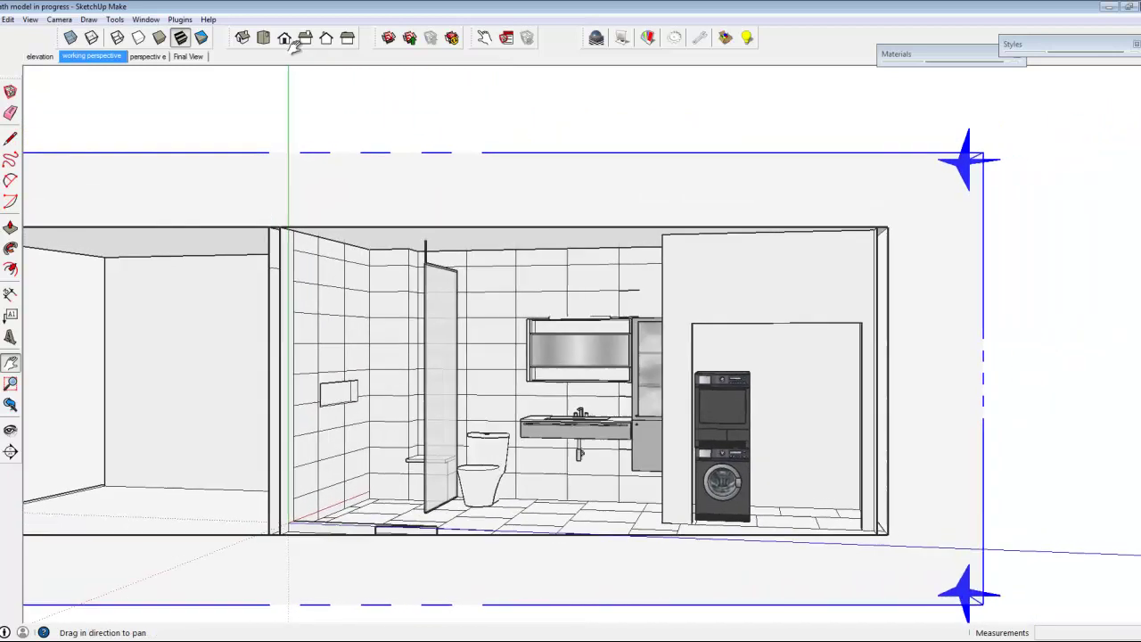
scroll(523, 469, "up", 2)
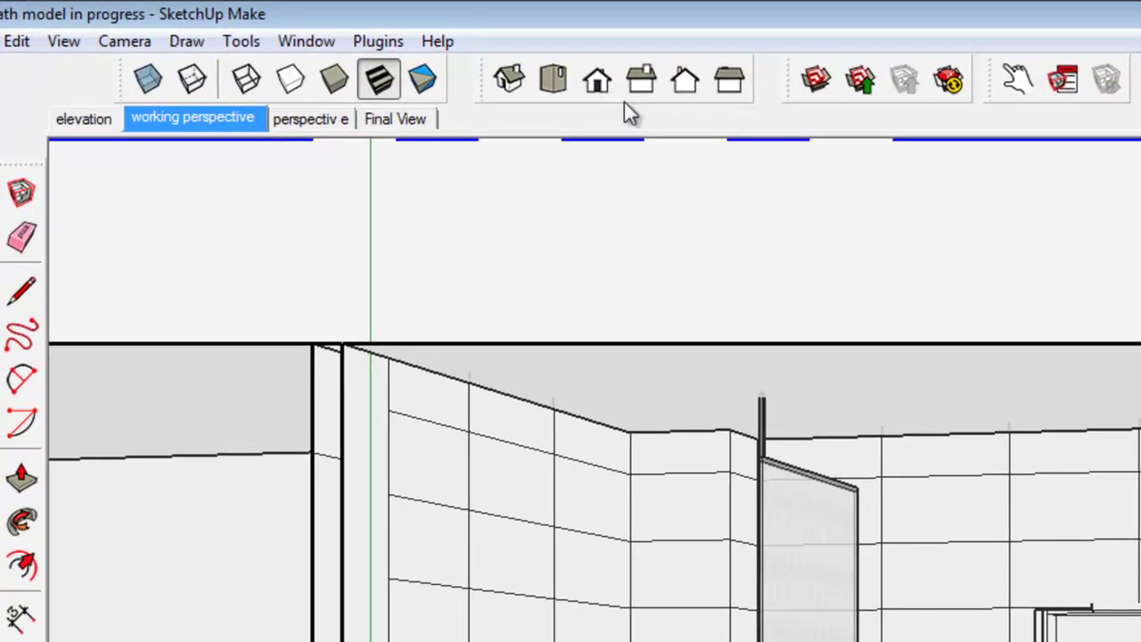
key("alt+v")
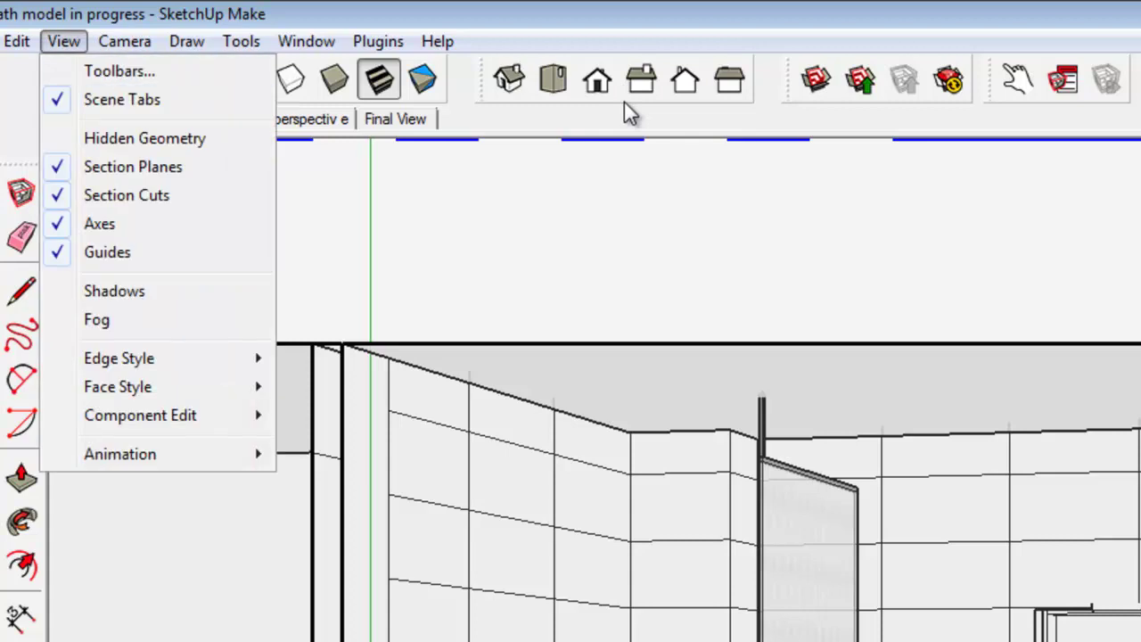
key("Down")
key("Down")
key("Down")
key("Down")
key("Return")
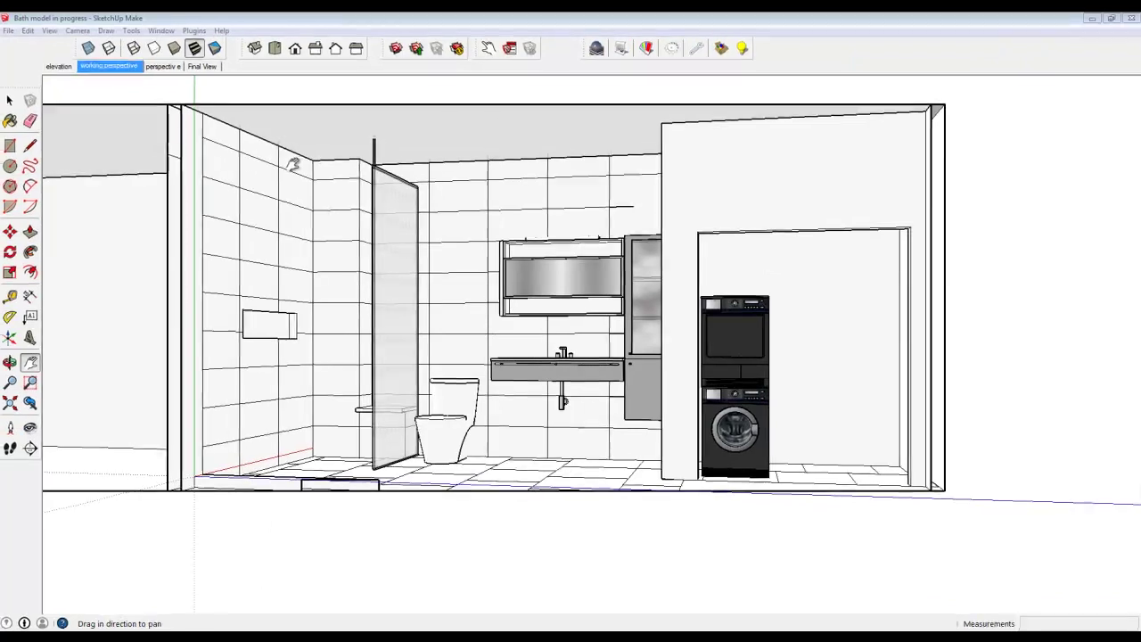
Step: Bring up the Styles settings for the model
left_click_drag(297, 158, 287, 174)
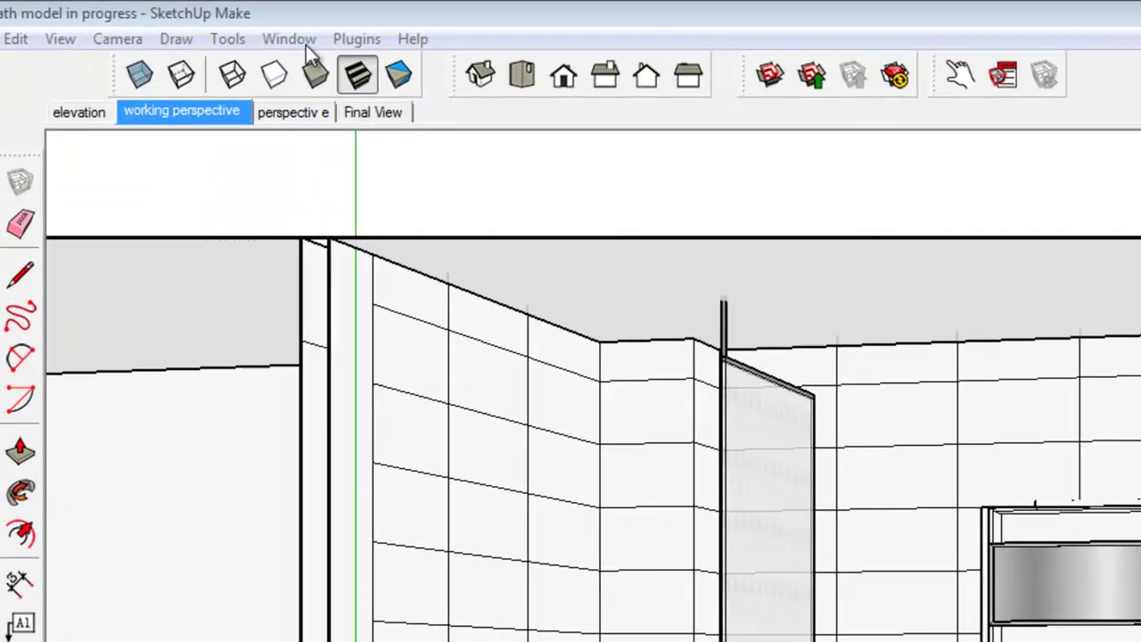
left_click(148, 19)
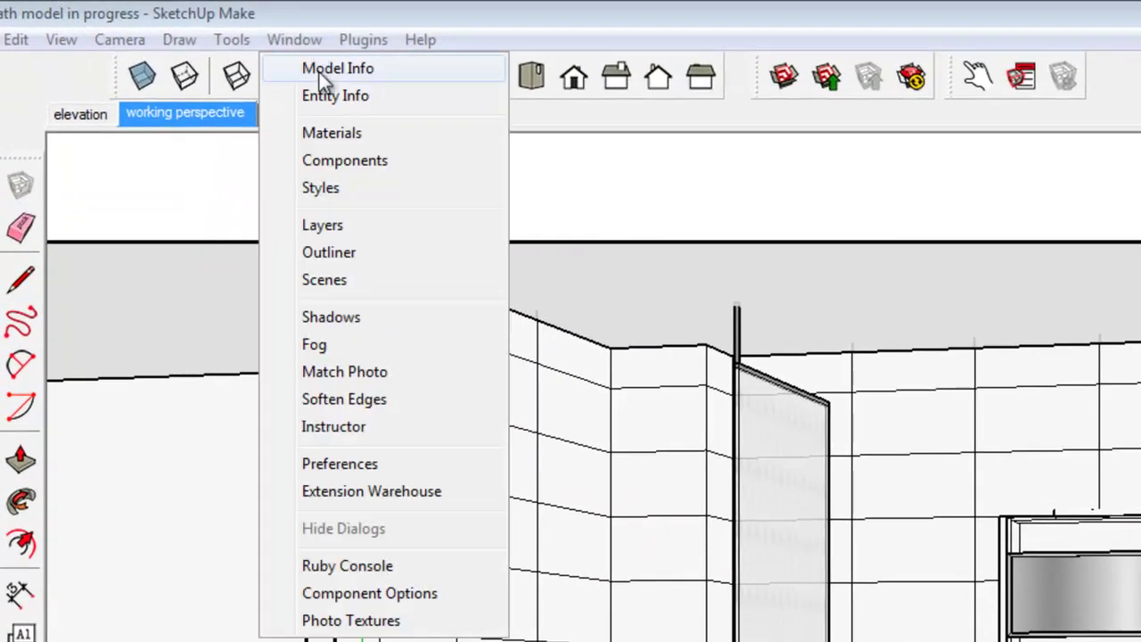
left_click(343, 189)
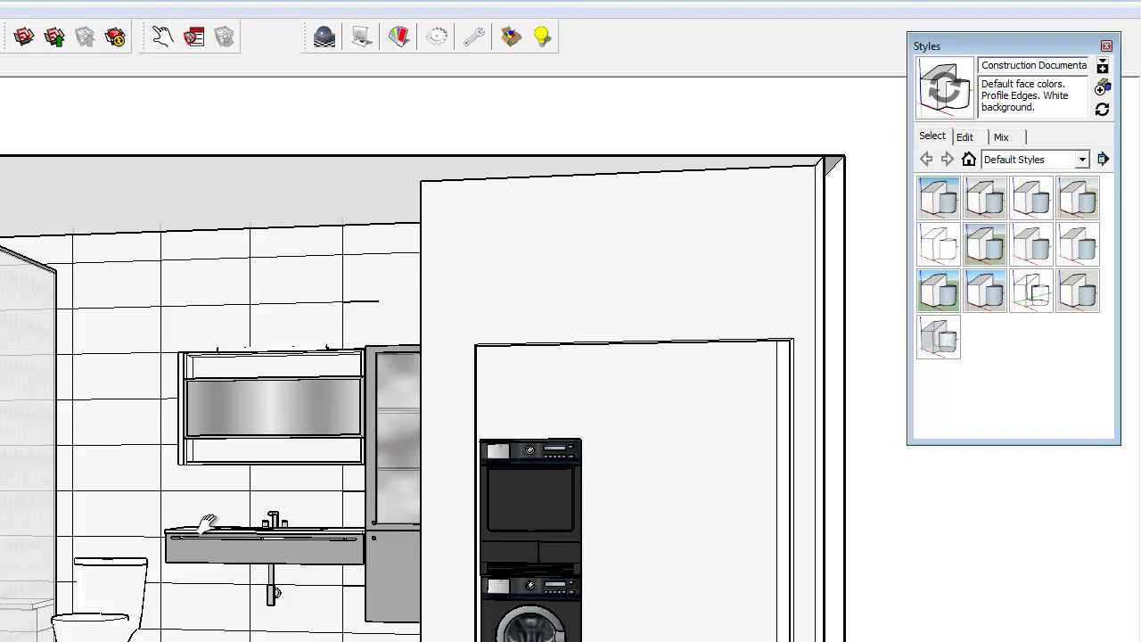
key("o")
key("h")
Step: Apply the Pen Black style from the Sketchy Edges collection and set its faces to shaded with textures
left_click(1082, 161)
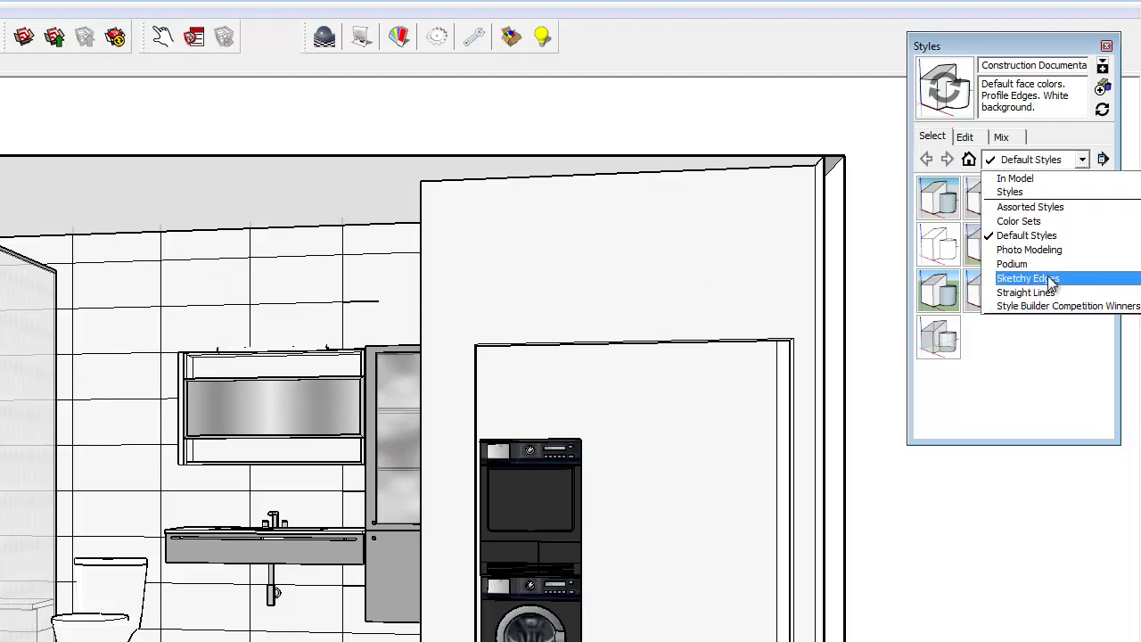
left_click(1050, 279)
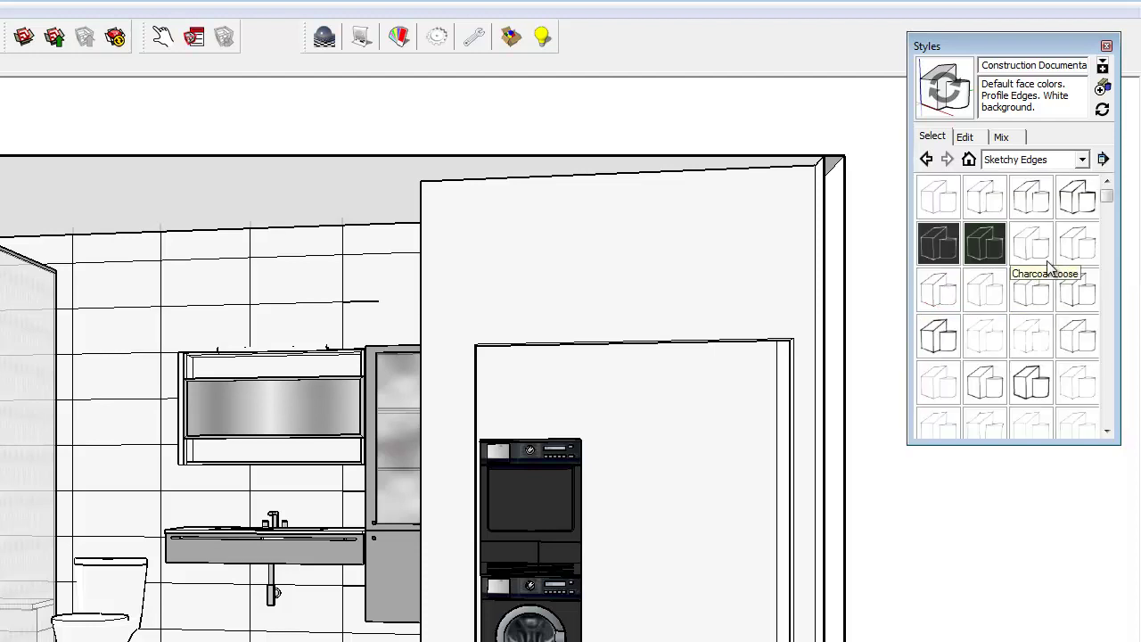
left_click(1075, 389)
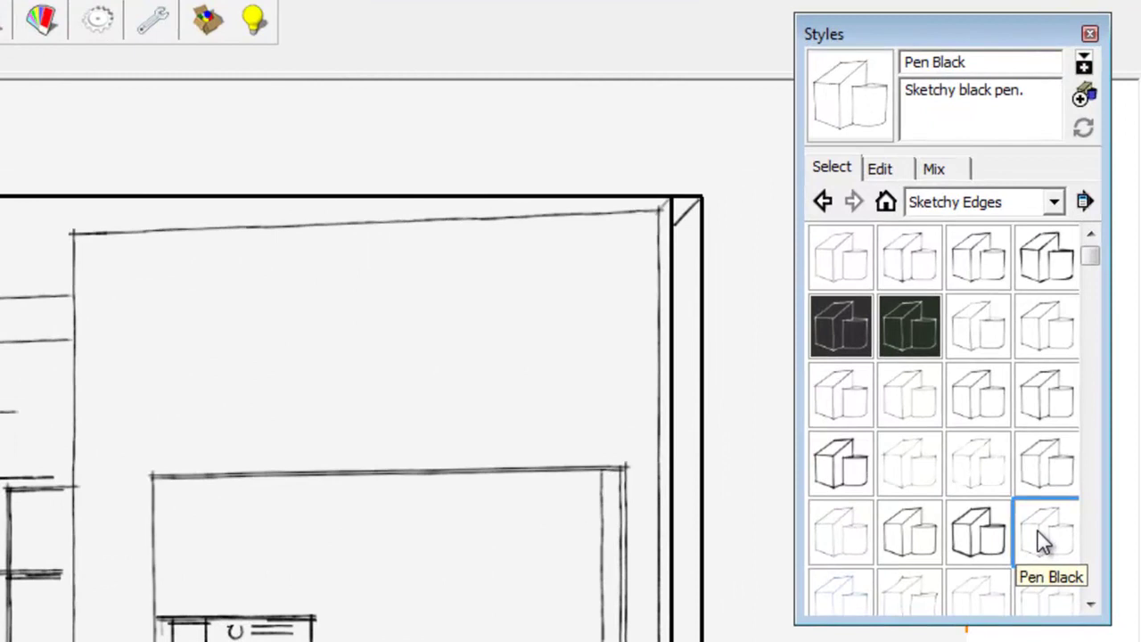
left_click(879, 169)
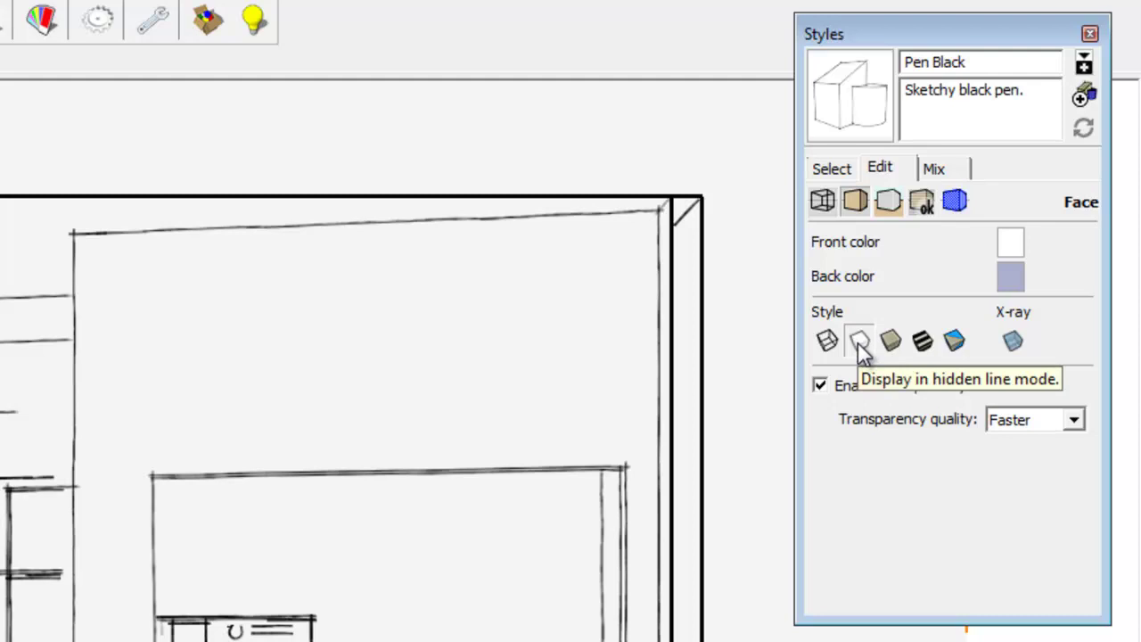
left_click(922, 343)
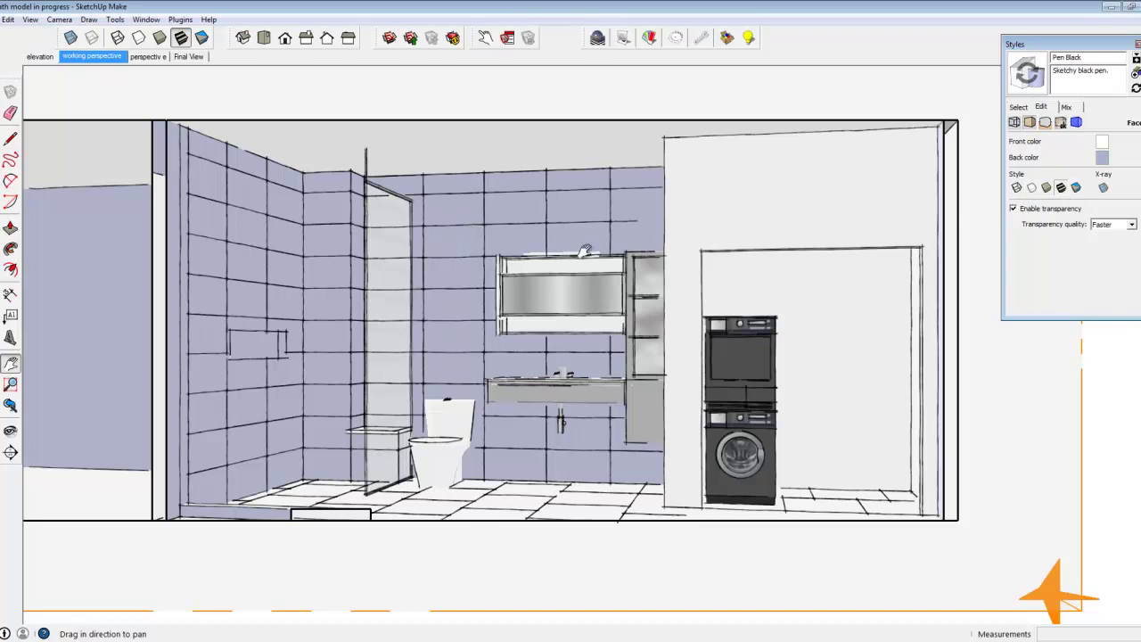
Step: Return to the style collection and hide the section plane outline around the room in the Pen Black view
left_click(1017, 108)
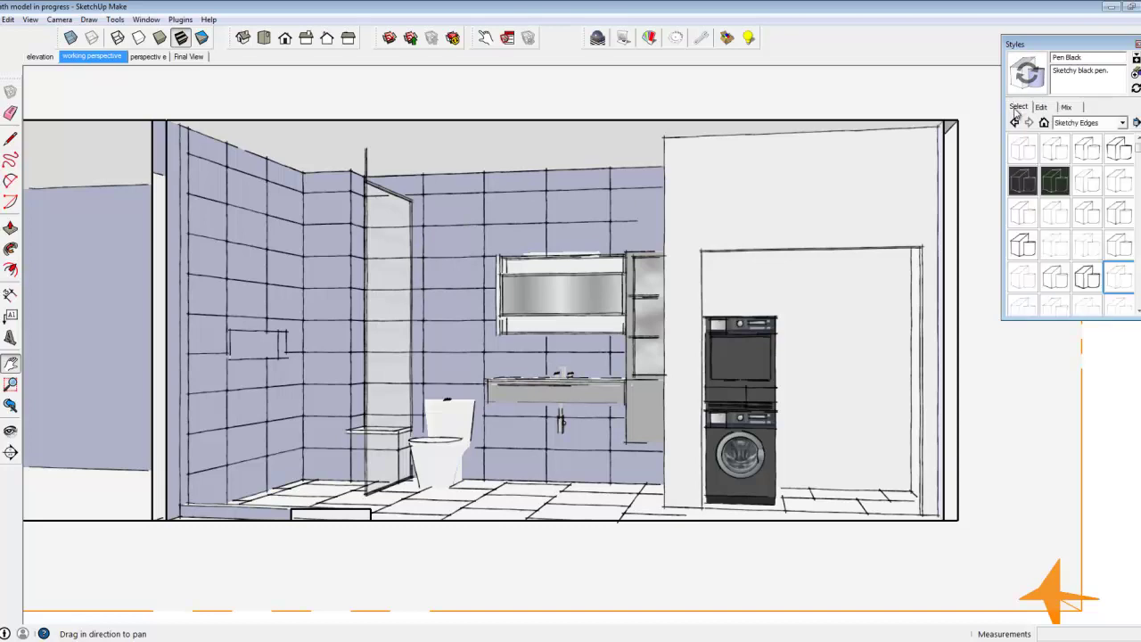
right_click(1073, 398)
left_click(1075, 401)
left_click(1079, 405)
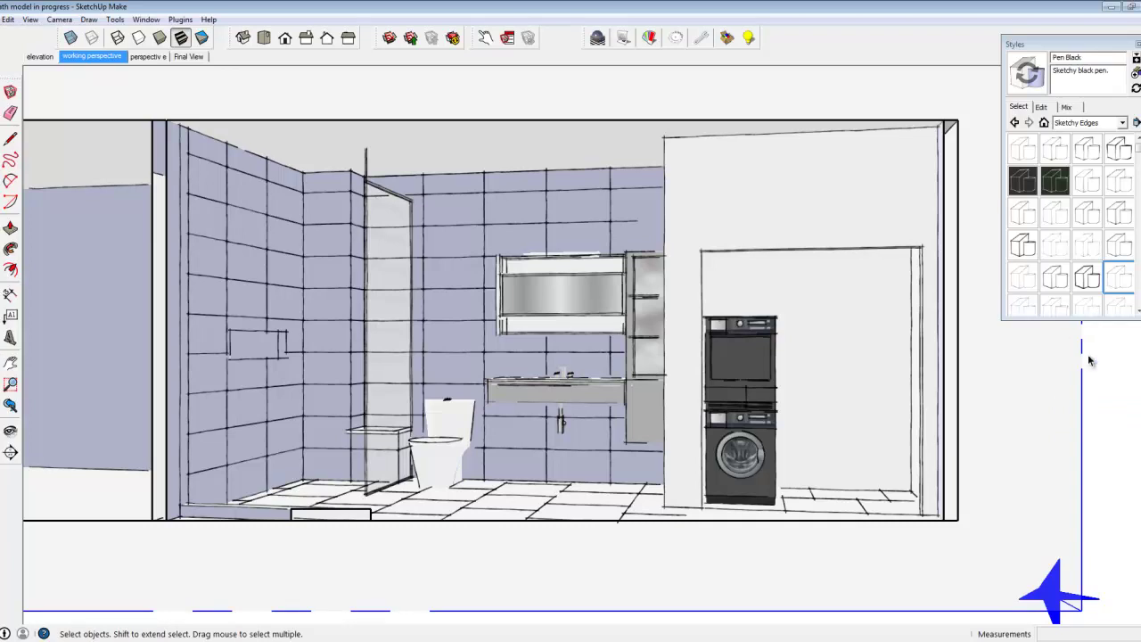
left_click(30, 19)
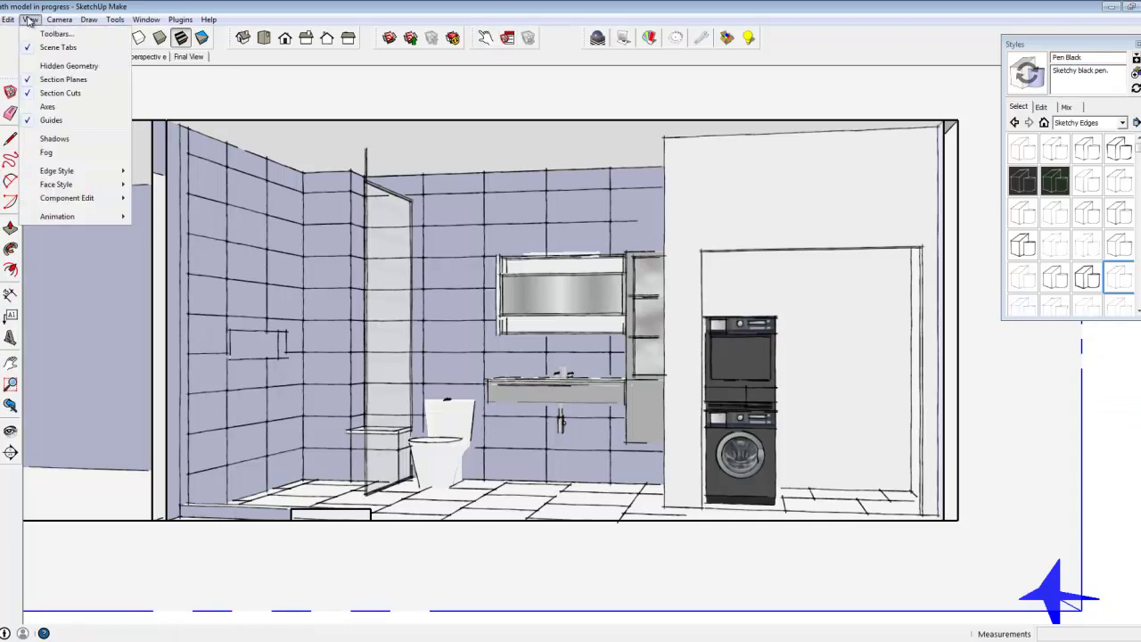
left_click(30, 79)
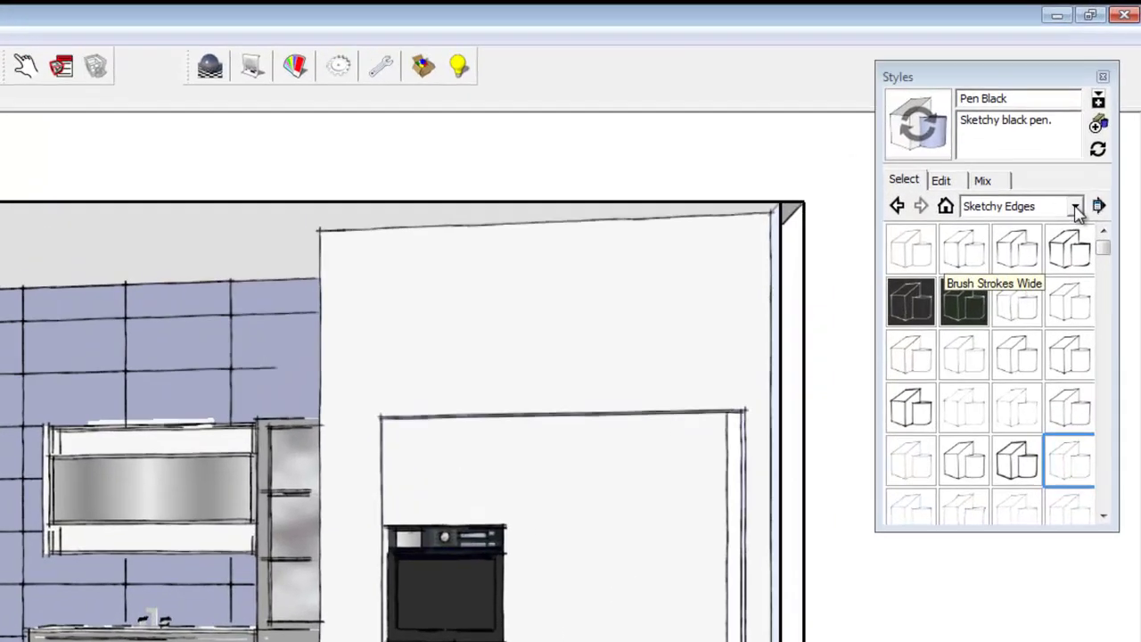
Step: Apply the Brush Strokes on Canvas style from Assorted Styles and hide the section planes again
left_click(1113, 139)
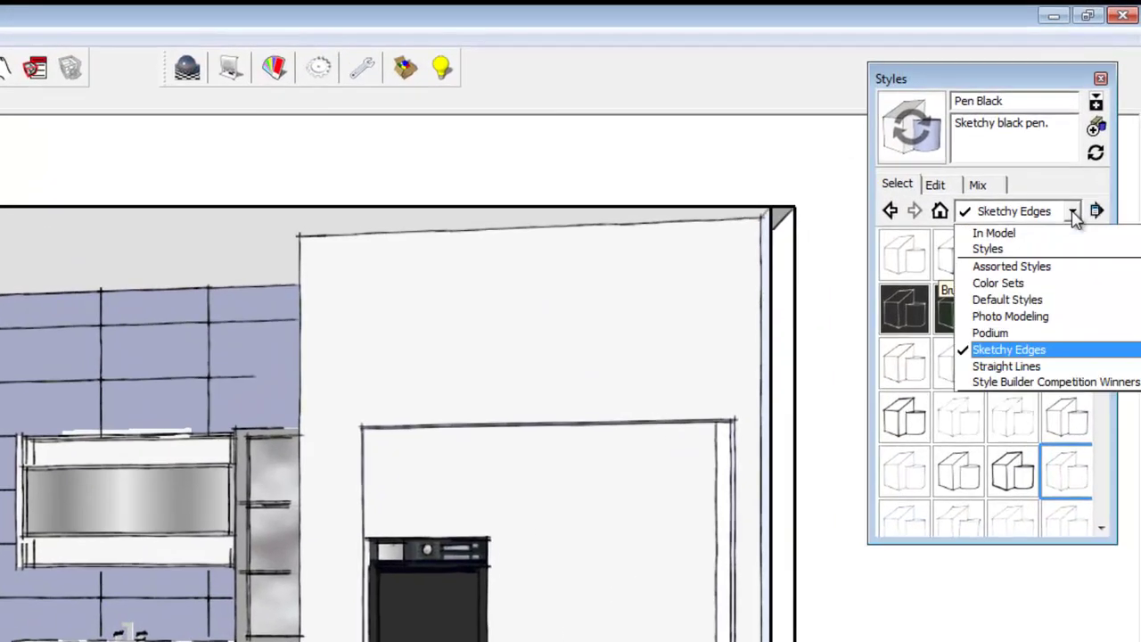
left_click(1016, 268)
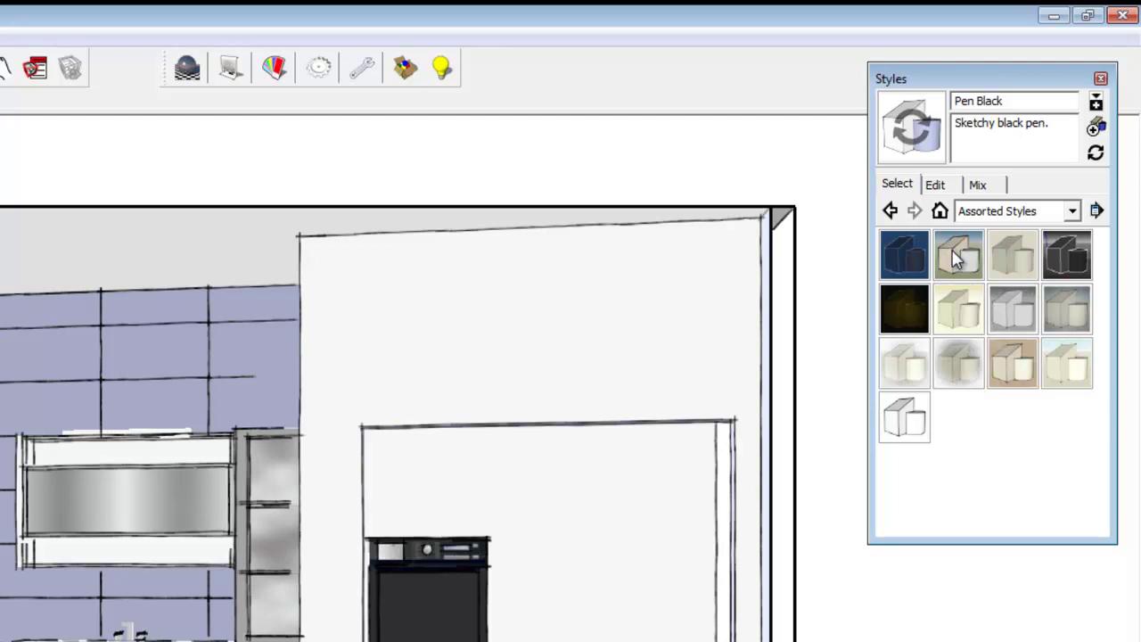
left_click(954, 257)
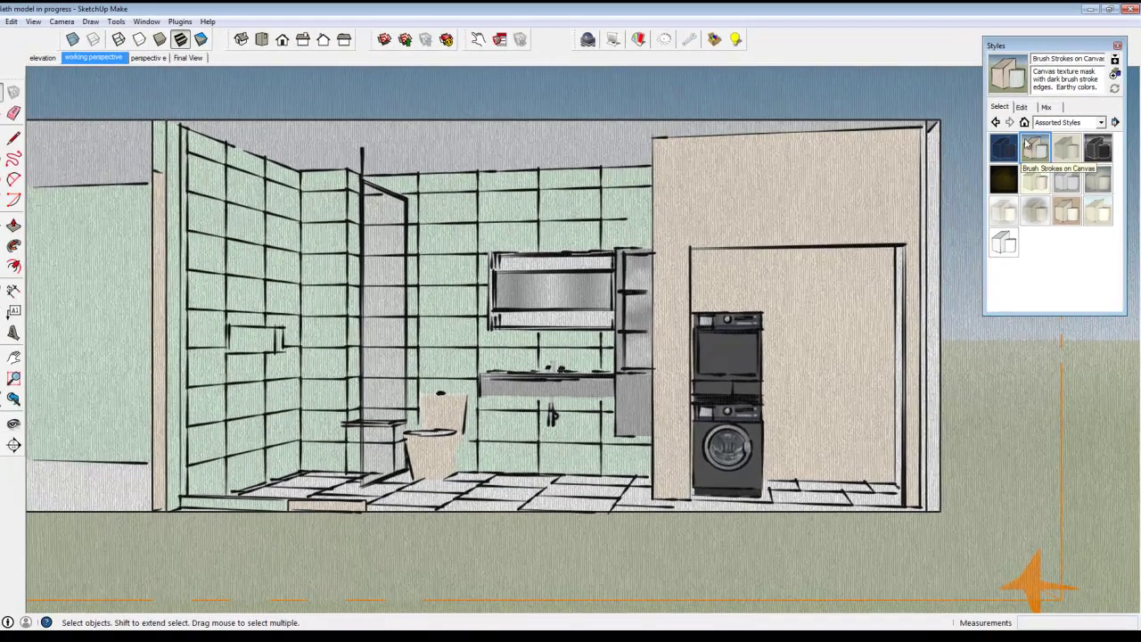
left_click(1060, 341)
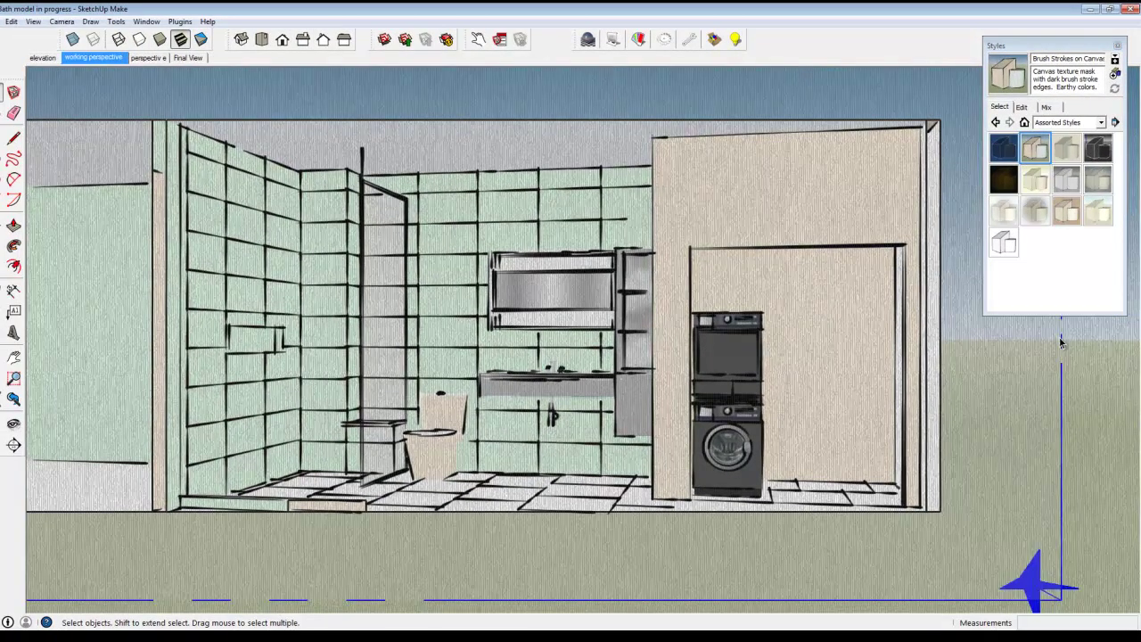
left_click(33, 20)
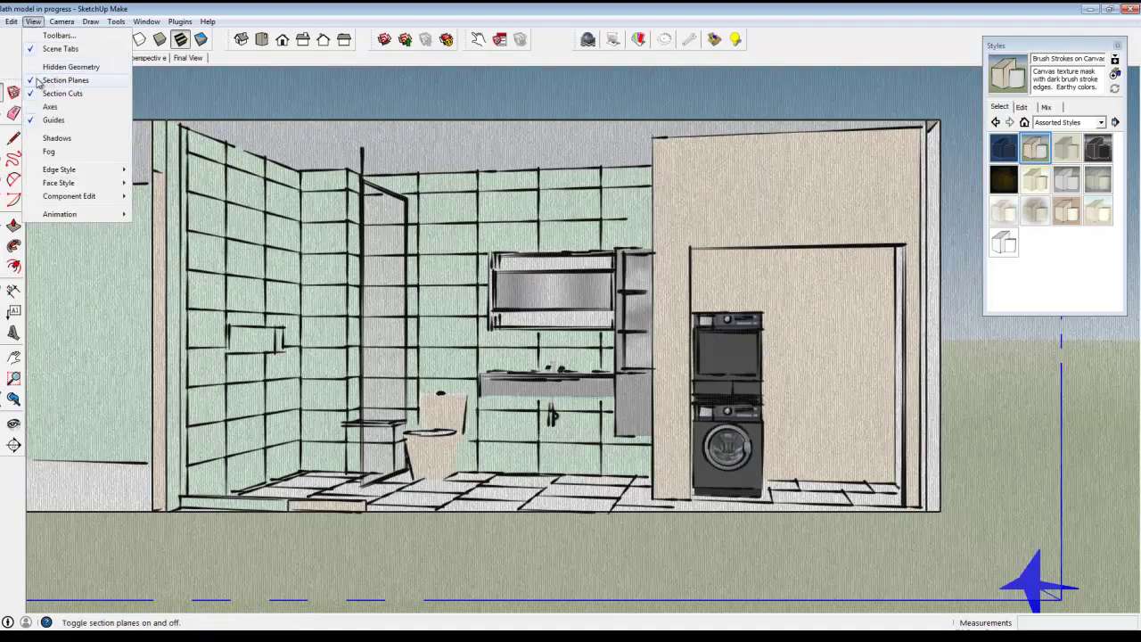
left_click(57, 84)
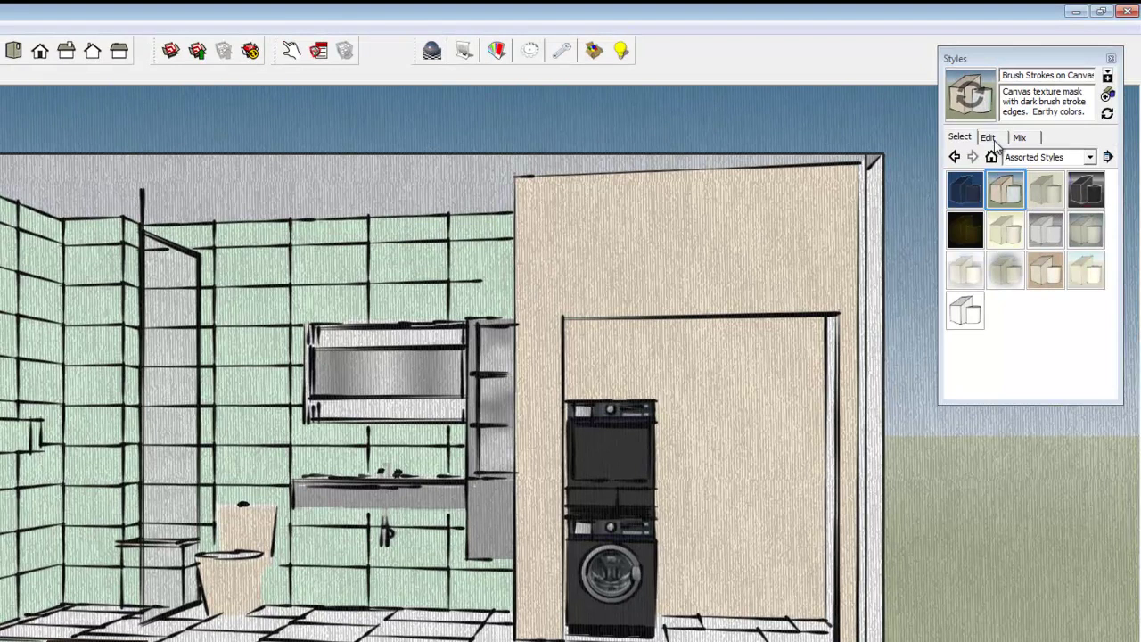
Step: Lighten the style's front face color by raising its HLS lightness to 96
left_click(991, 140)
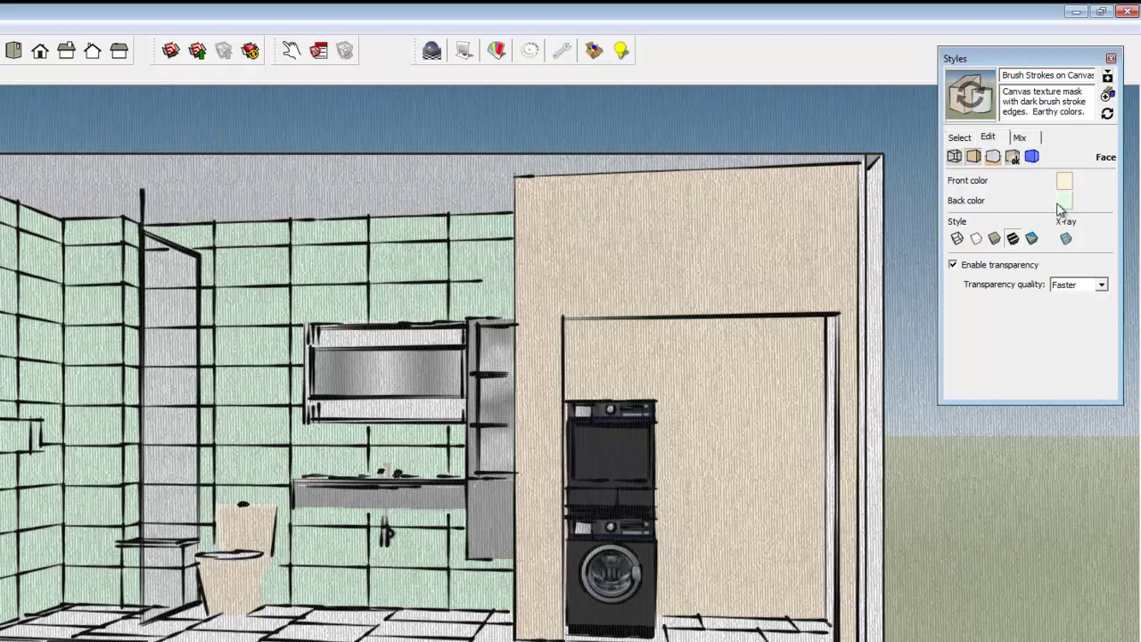
left_click(1065, 182)
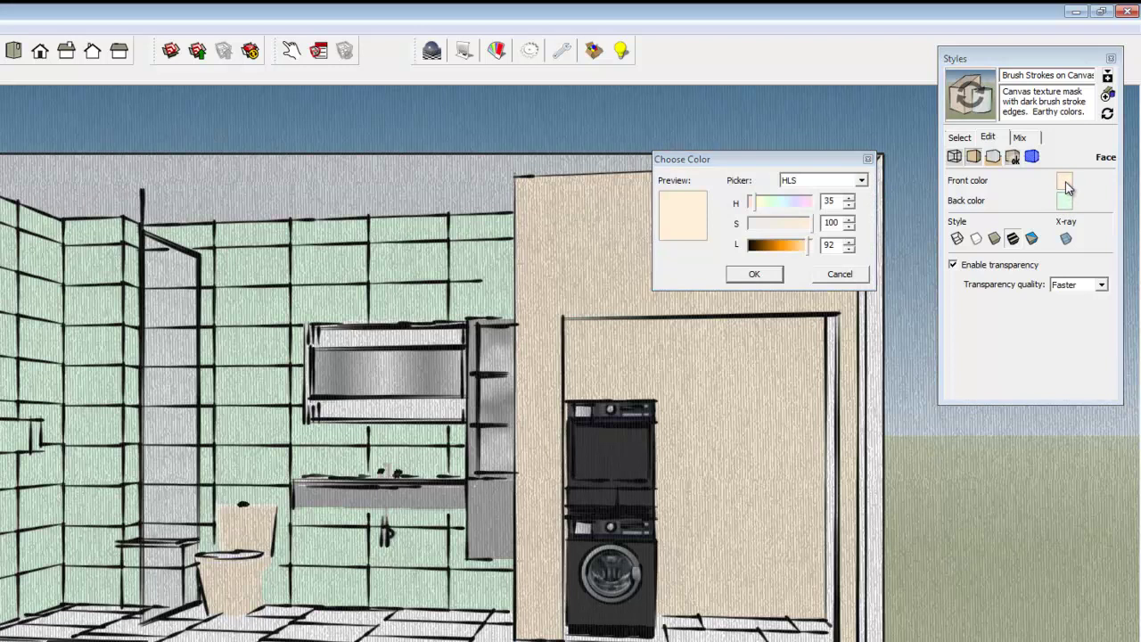
left_click(808, 250)
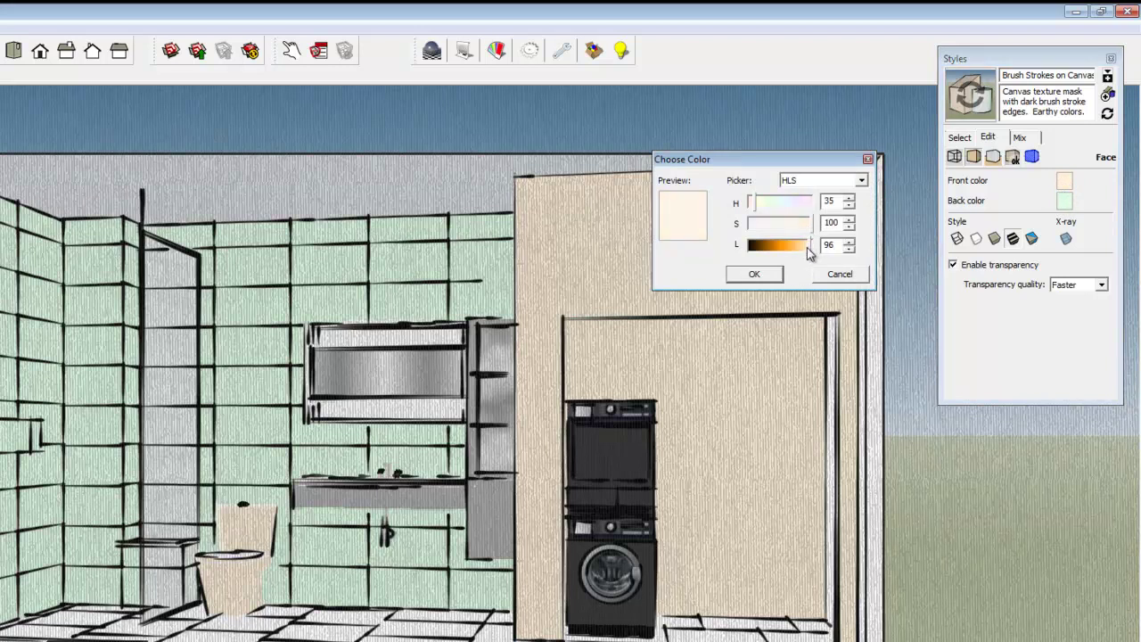
left_click(769, 276)
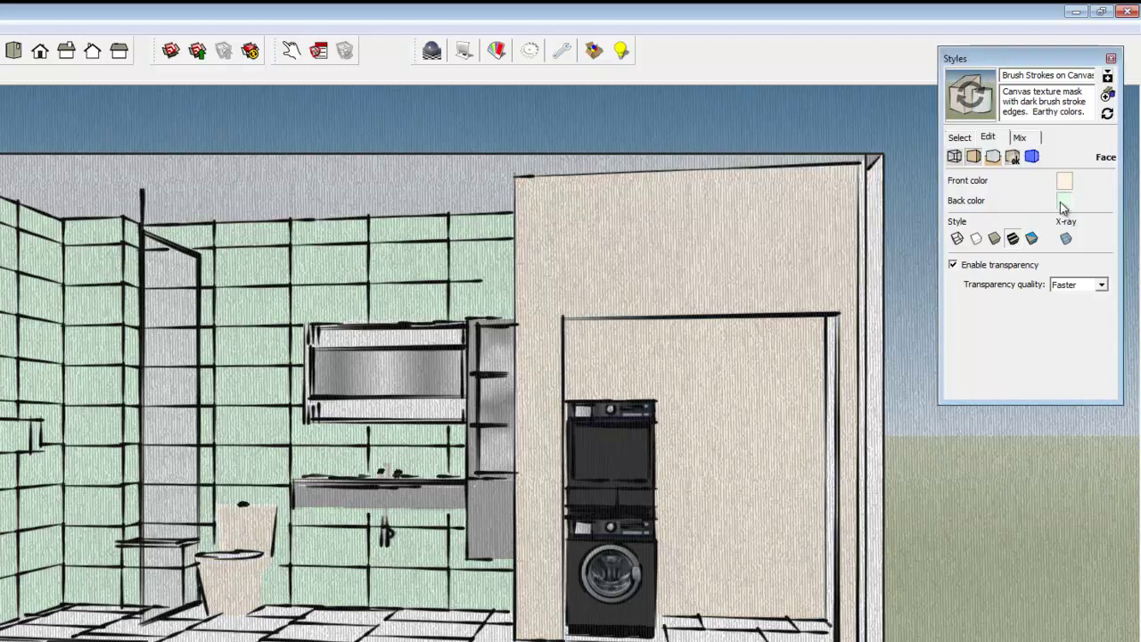
Step: Change the style's back face color to a pale yellow
left_click(1062, 201)
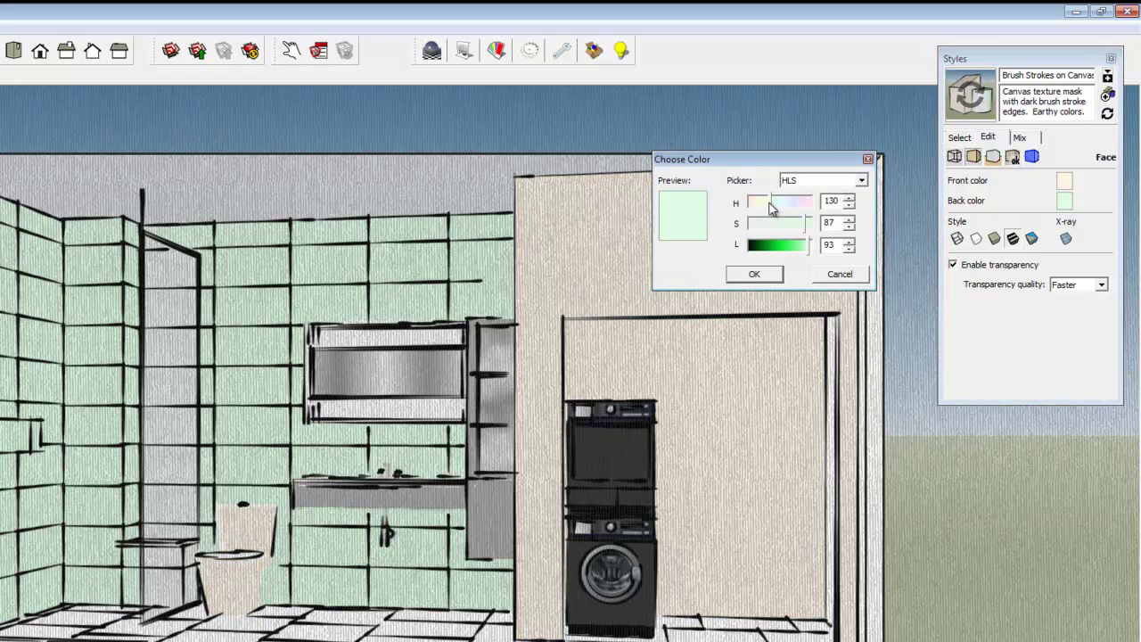
left_click_drag(772, 207, 795, 232)
left_click(761, 276)
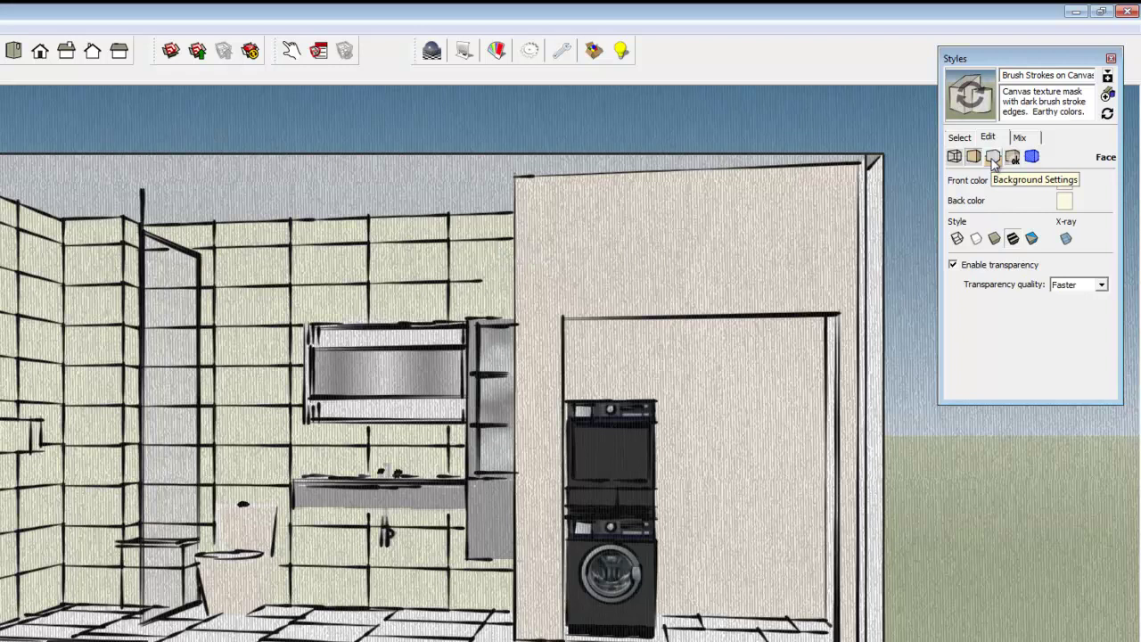
Step: Change the sky color in the style's background settings to magenta
left_click(993, 158)
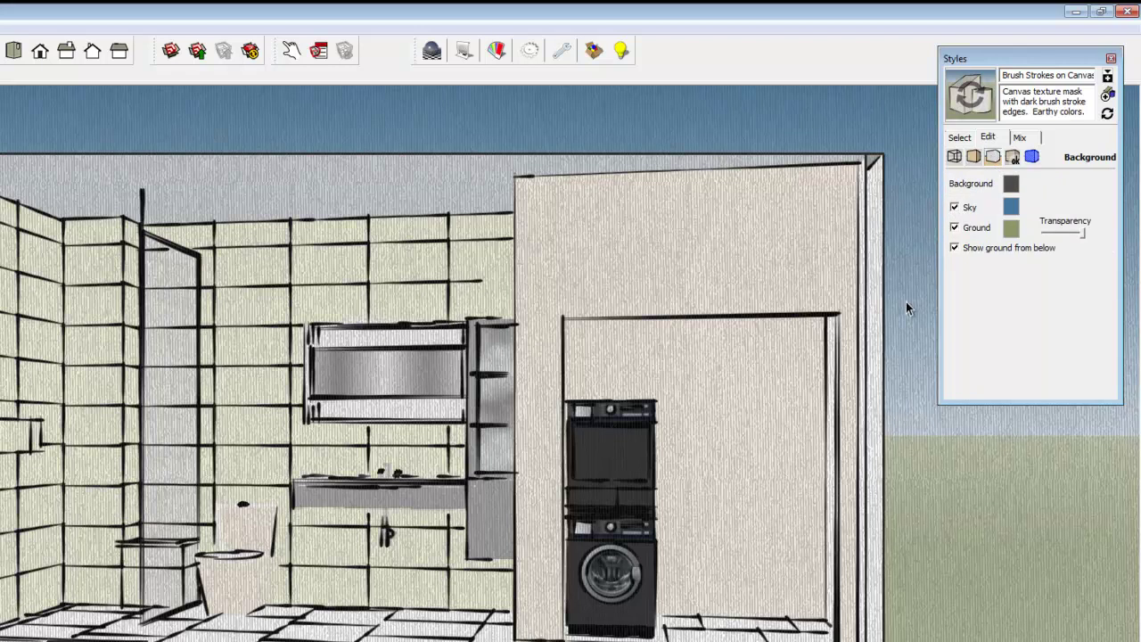
left_click(1011, 207)
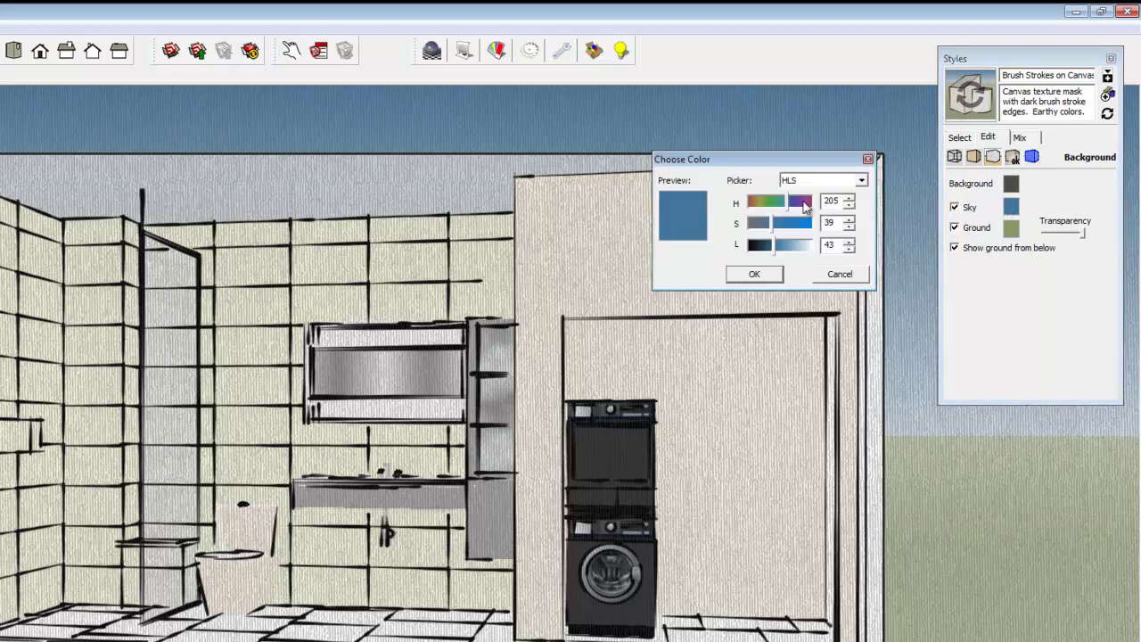
left_click(806, 202)
key("Return")
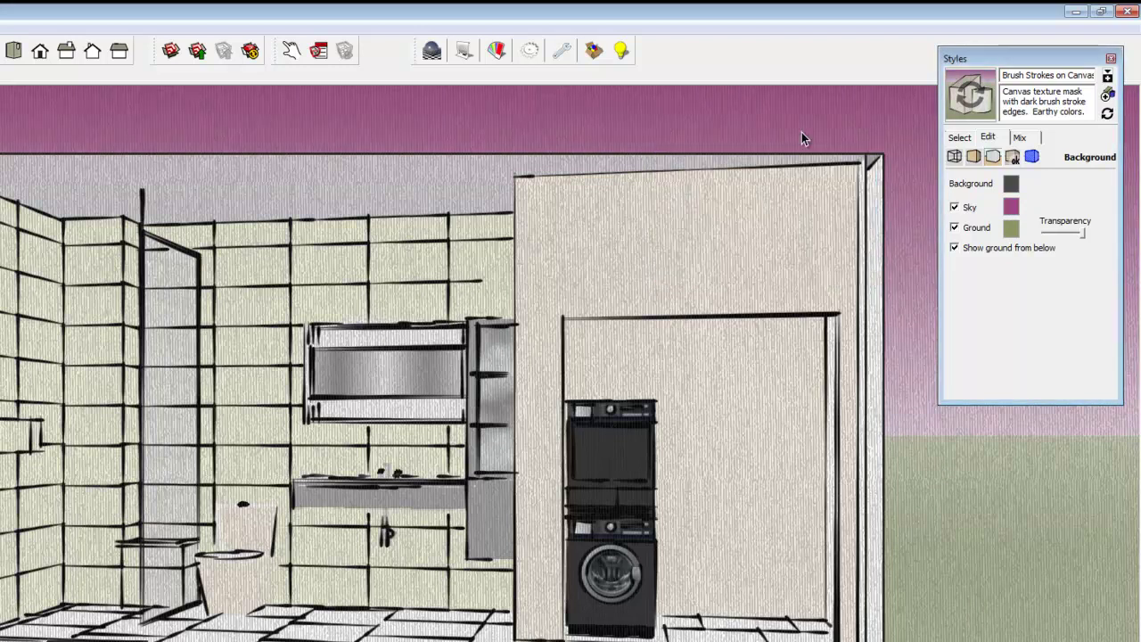
Step: Turn off the style's sky and ground, and lighten the background color to an HLS lightness of 92
left_click(955, 208)
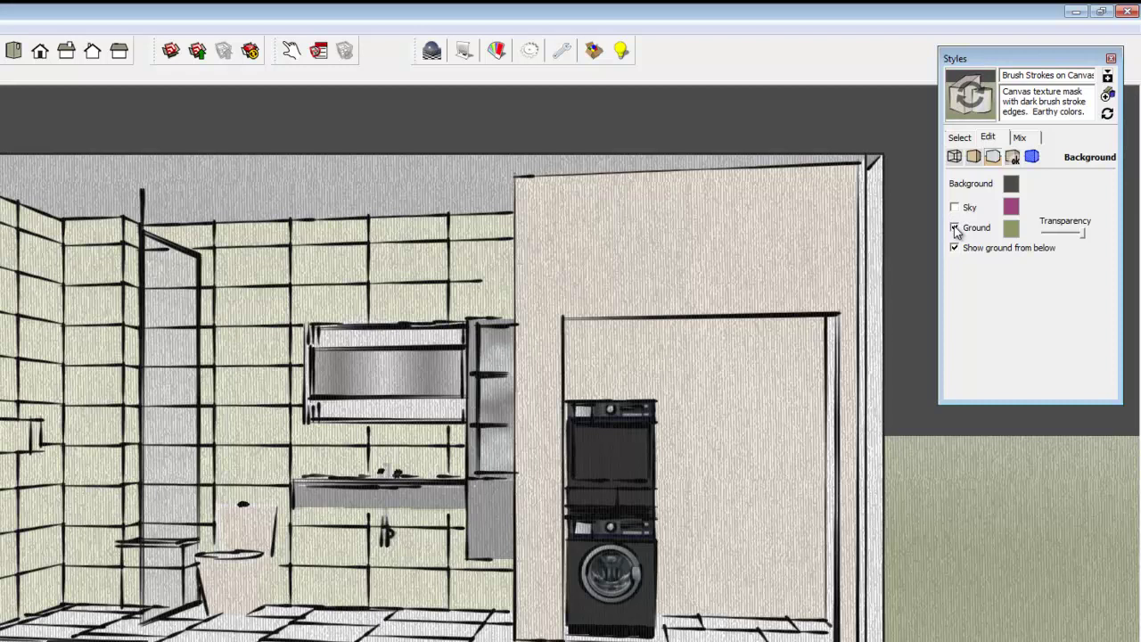
left_click(955, 228)
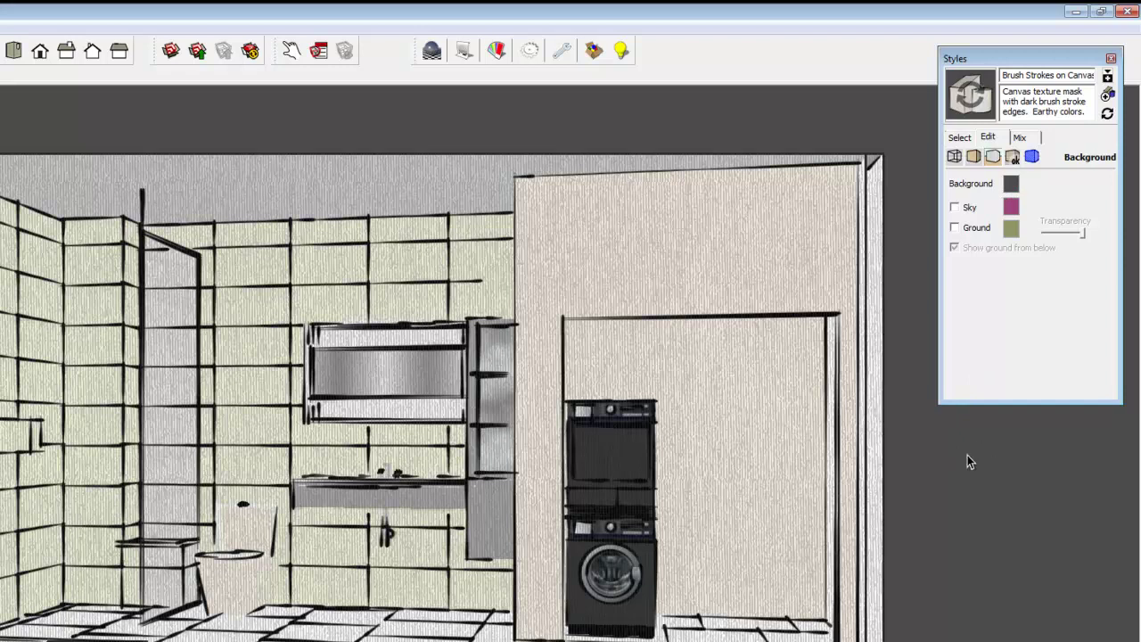
left_click(1012, 185)
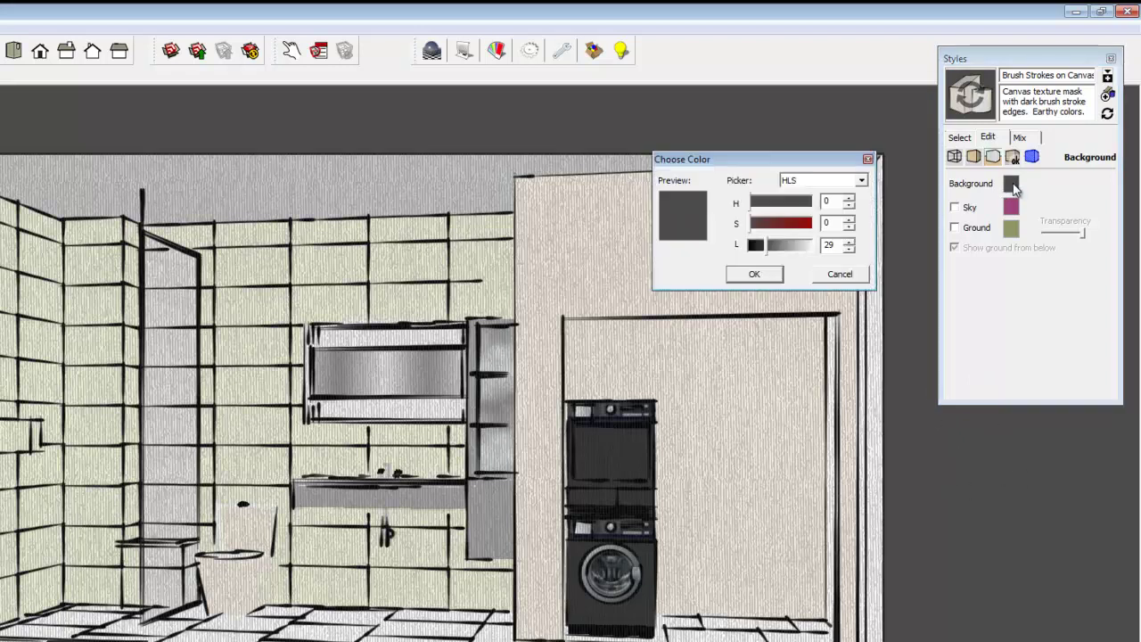
left_click_drag(764, 252, 806, 250)
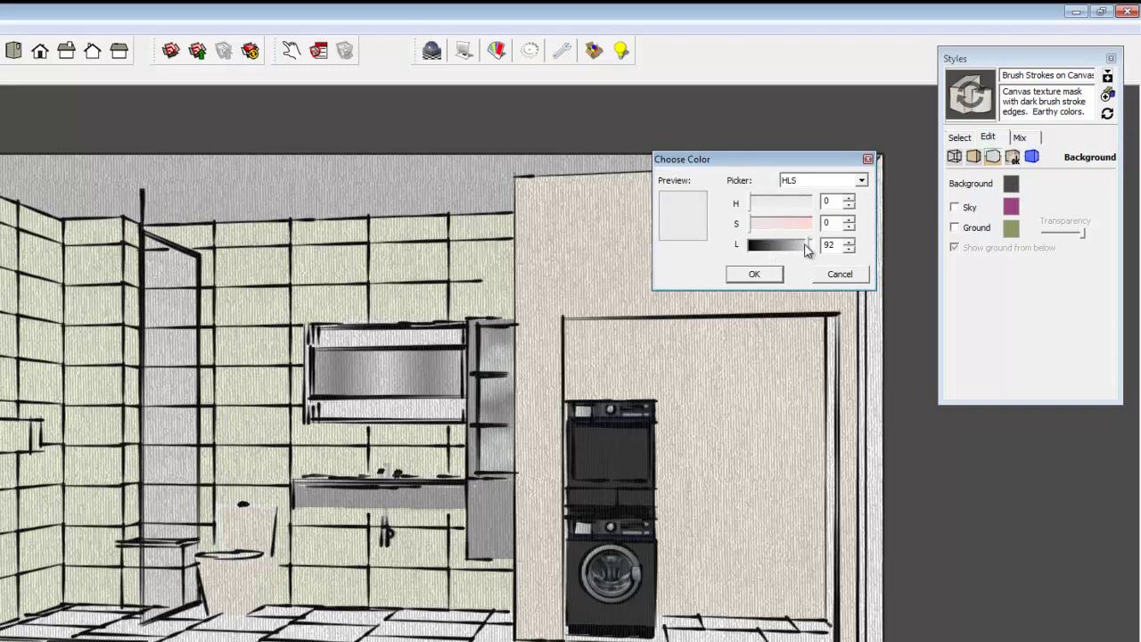
left_click(756, 275)
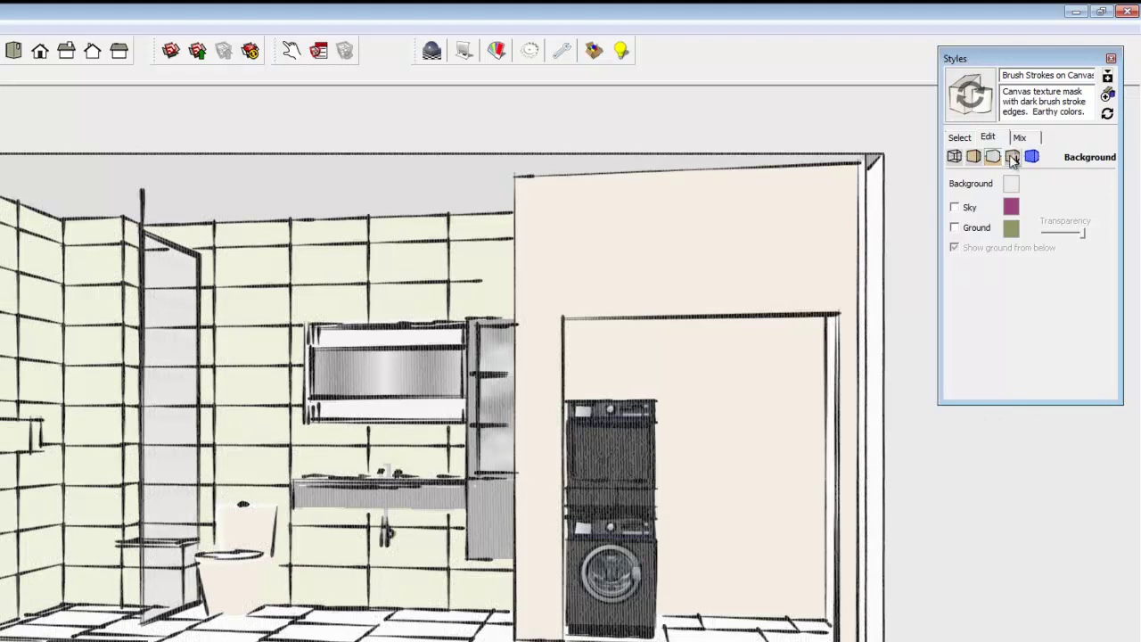
Step: Toggle the style's watermark display off and on, and start adding a watermark image without choosing a file
left_click(1013, 158)
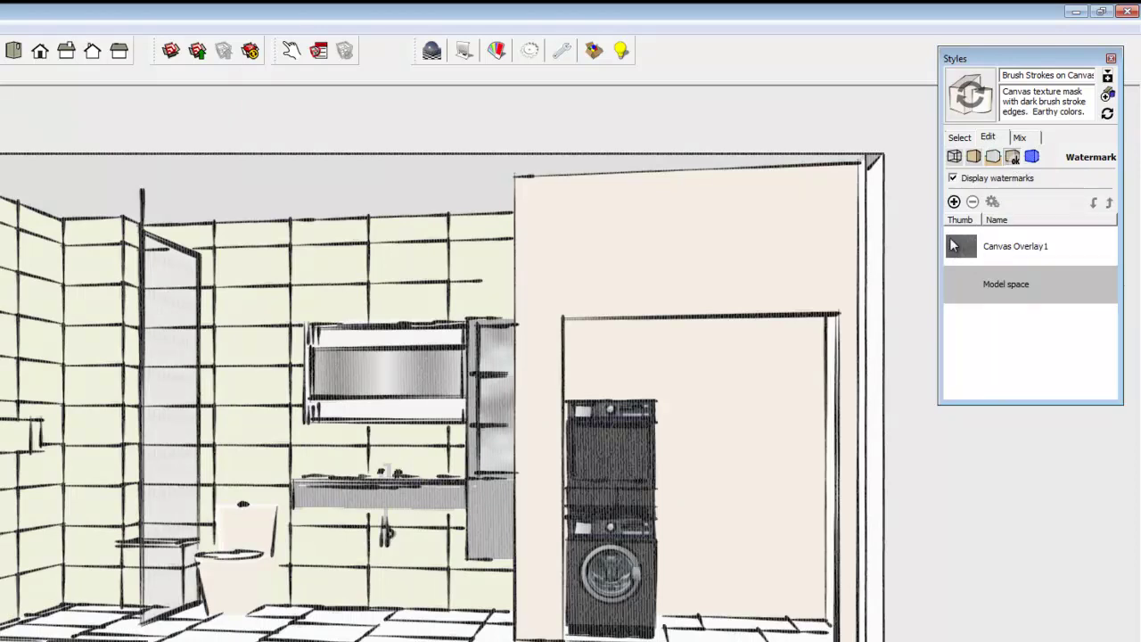
left_click(953, 178)
left_click(953, 178)
left_click(954, 203)
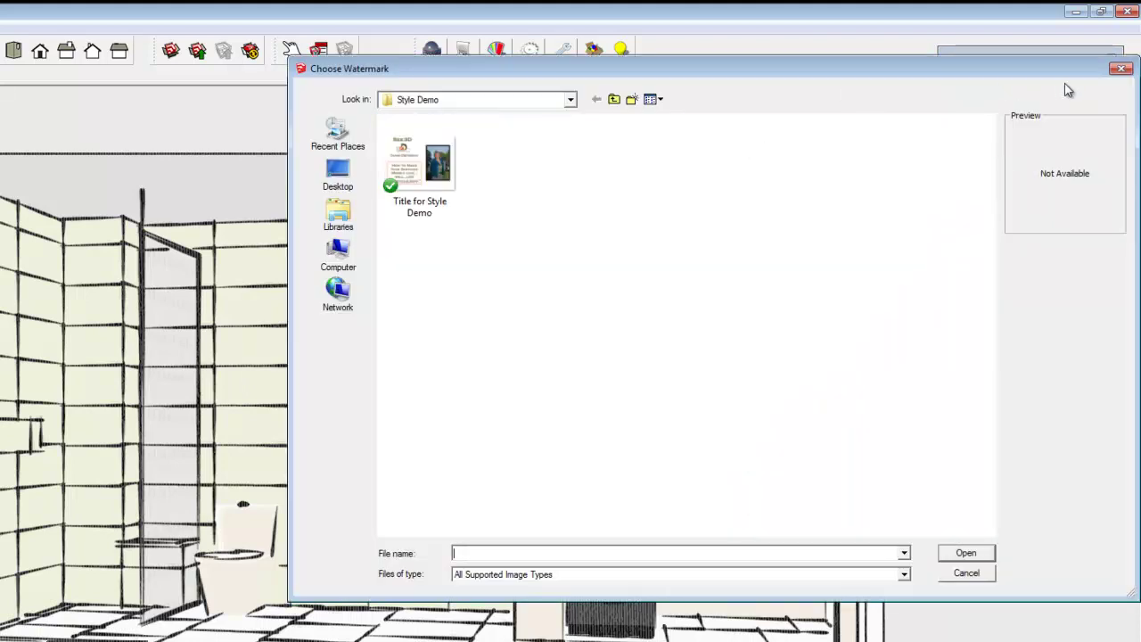
left_click(1122, 69)
Step: Change the style's back face color to a muted brown with an HLS lightness of 64
left_click(992, 157)
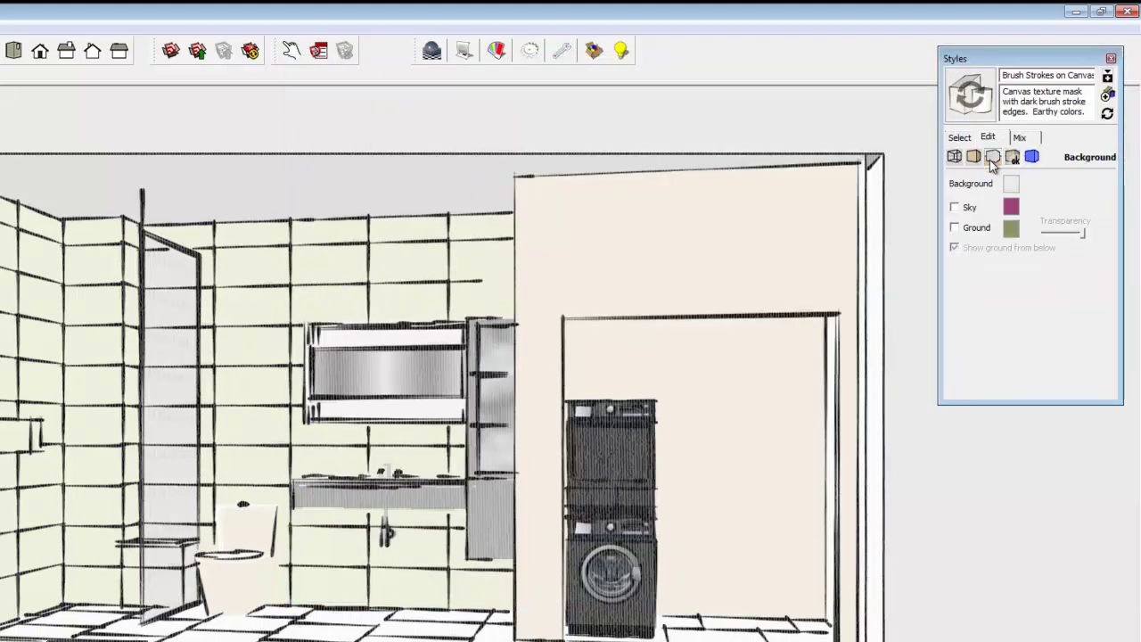
left_click(975, 158)
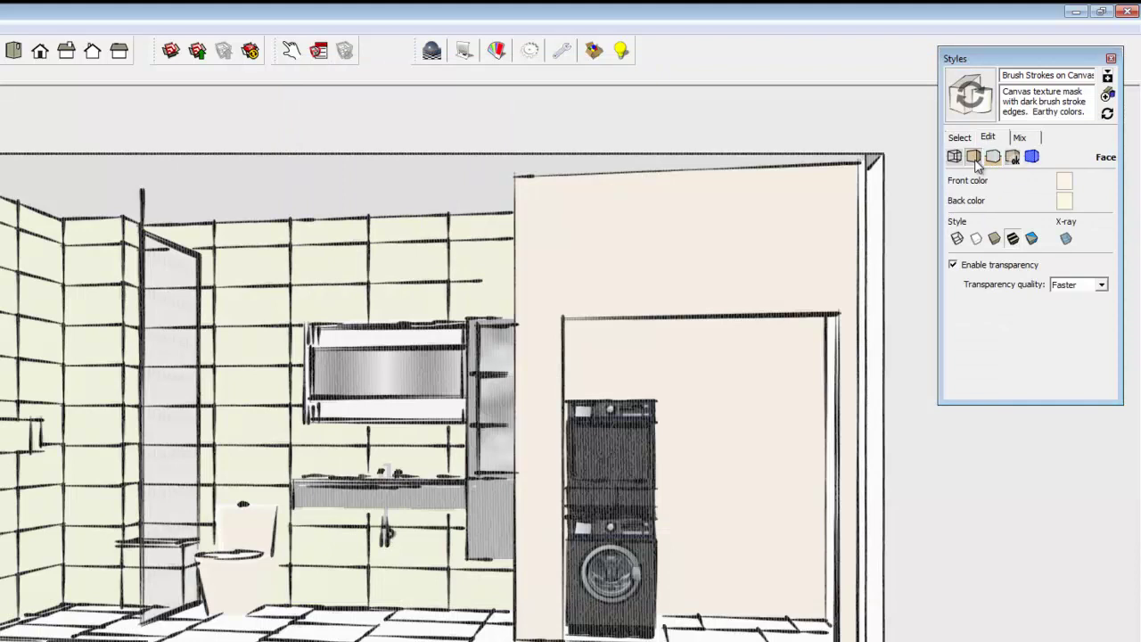
left_click(1065, 202)
left_click_drag(812, 254, 789, 254)
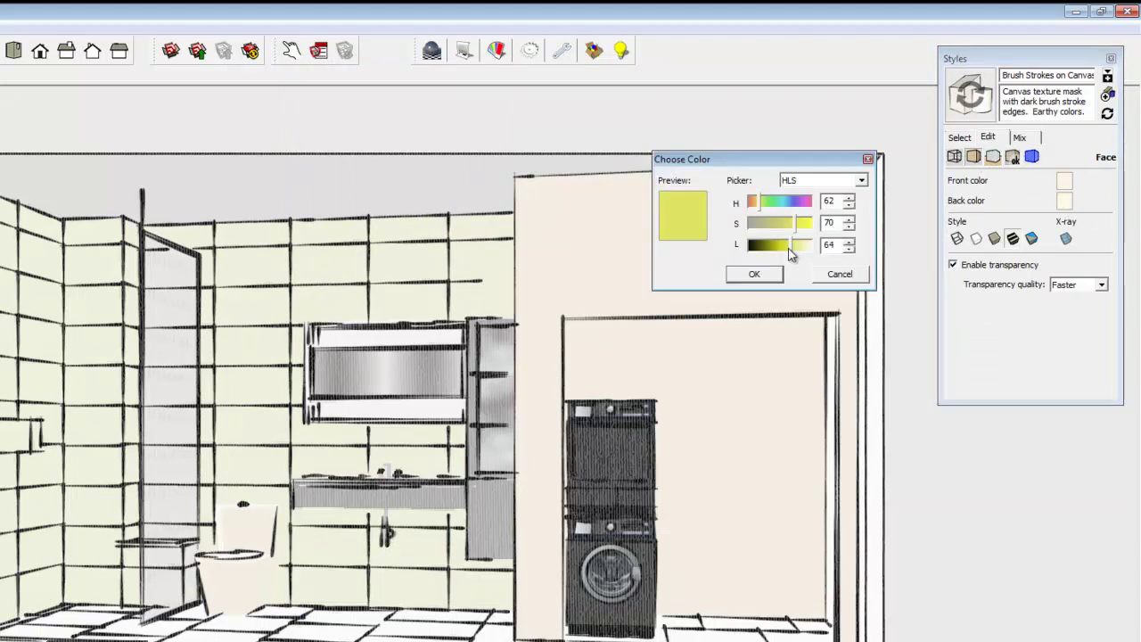
left_click_drag(759, 202, 752, 203)
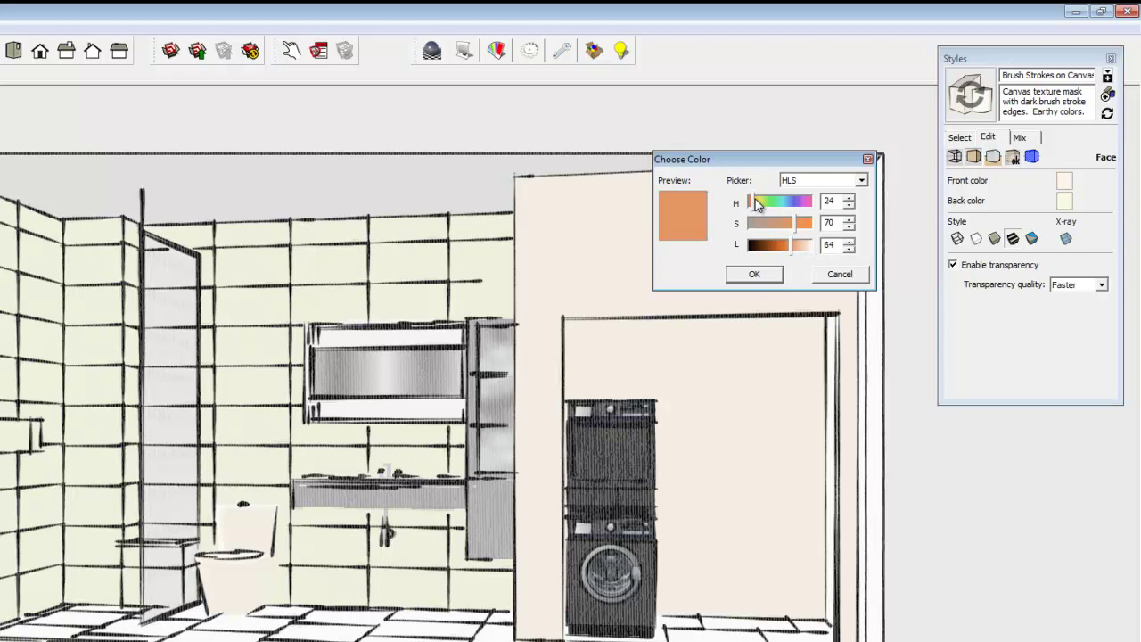
left_click_drag(786, 230, 769, 223)
left_click(755, 275)
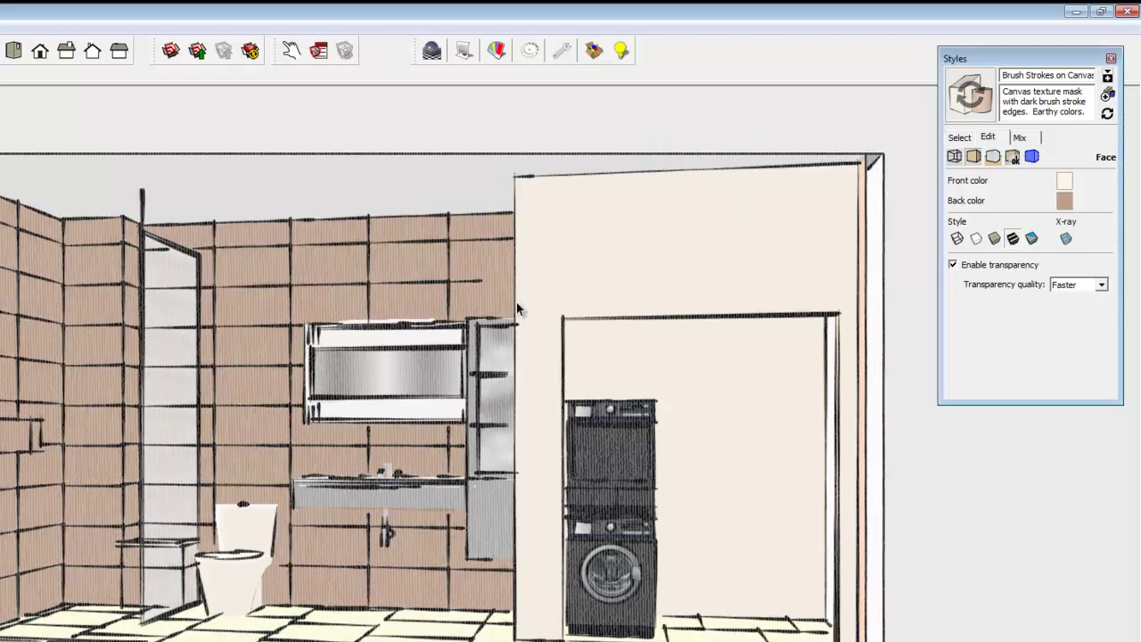
Step: Compare the model with the canvas watermark hidden and shown, and review the style's modeling settings
left_click(1011, 156)
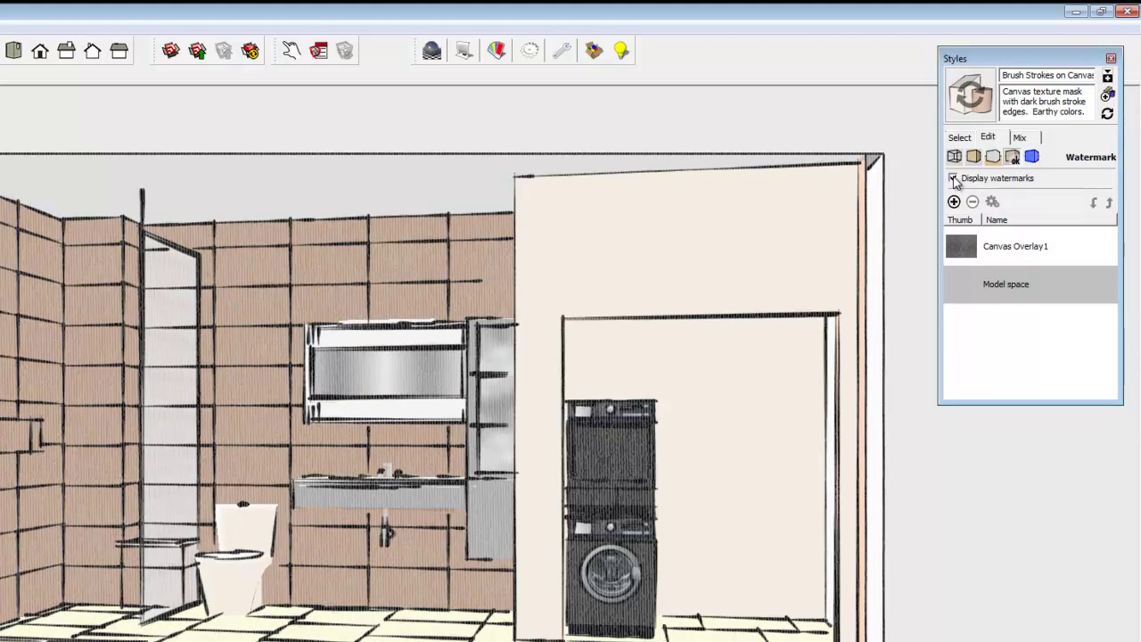
left_click(952, 178)
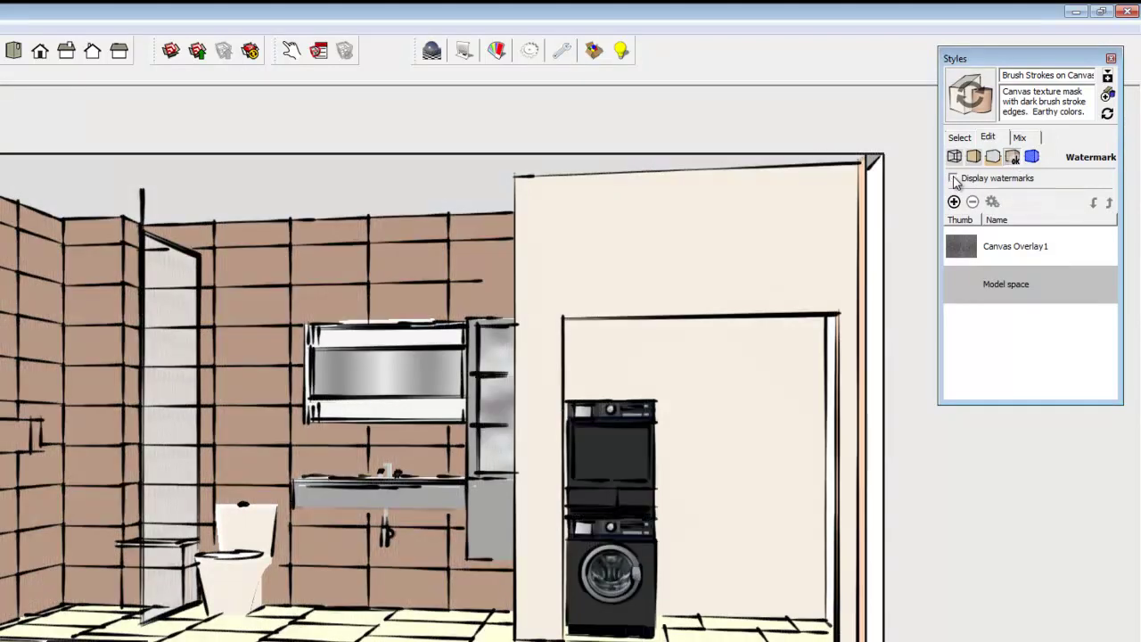
left_click(953, 178)
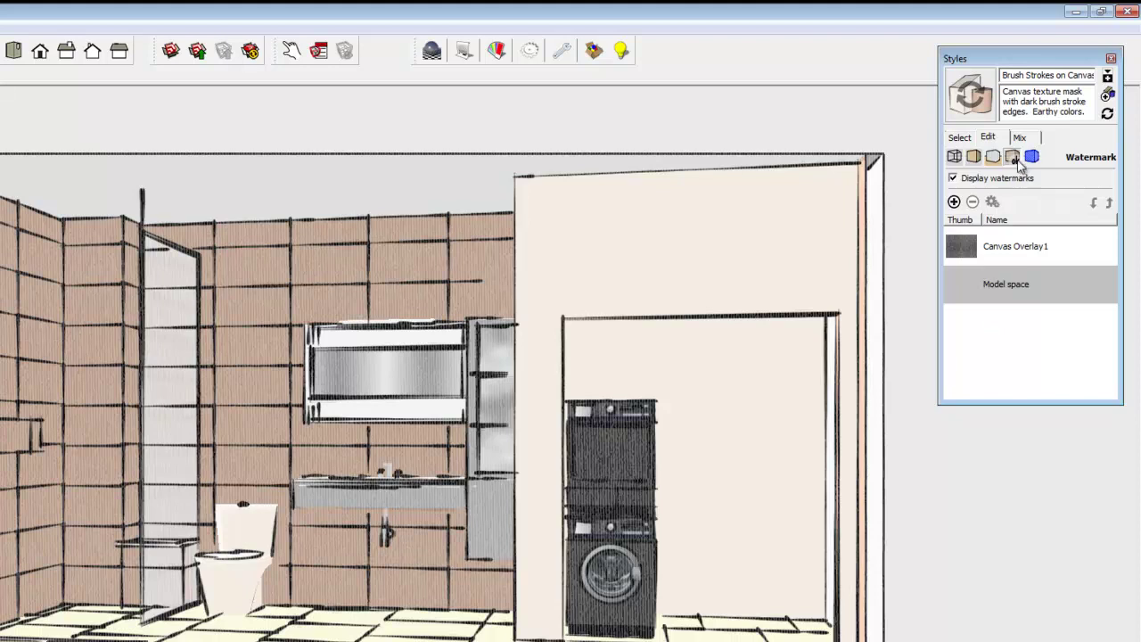
left_click(1031, 157)
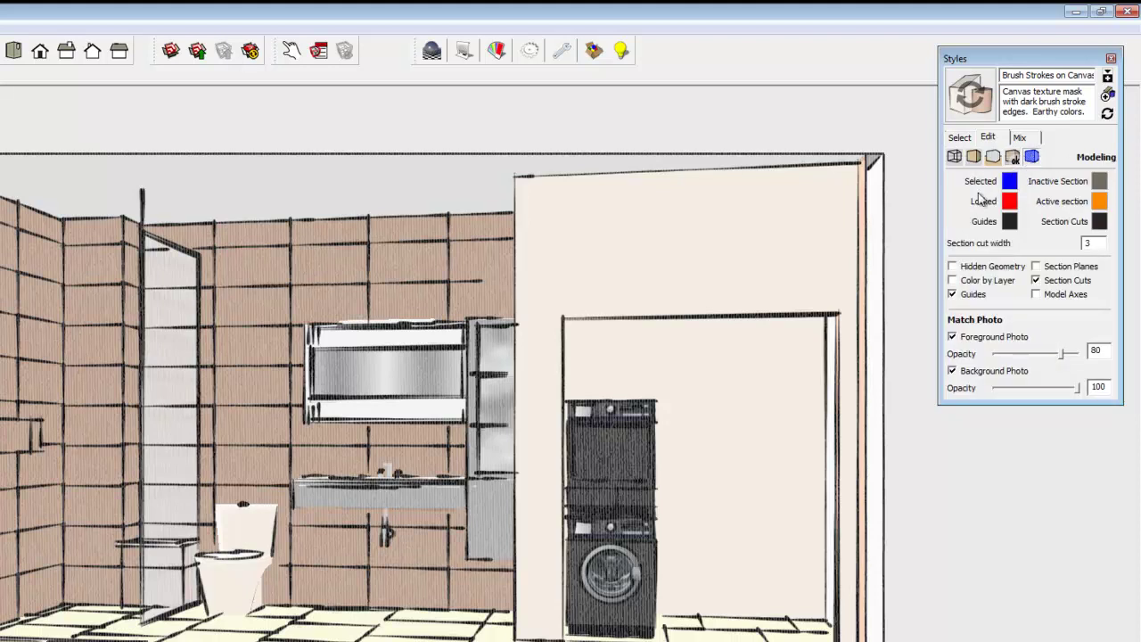
left_click(1013, 158)
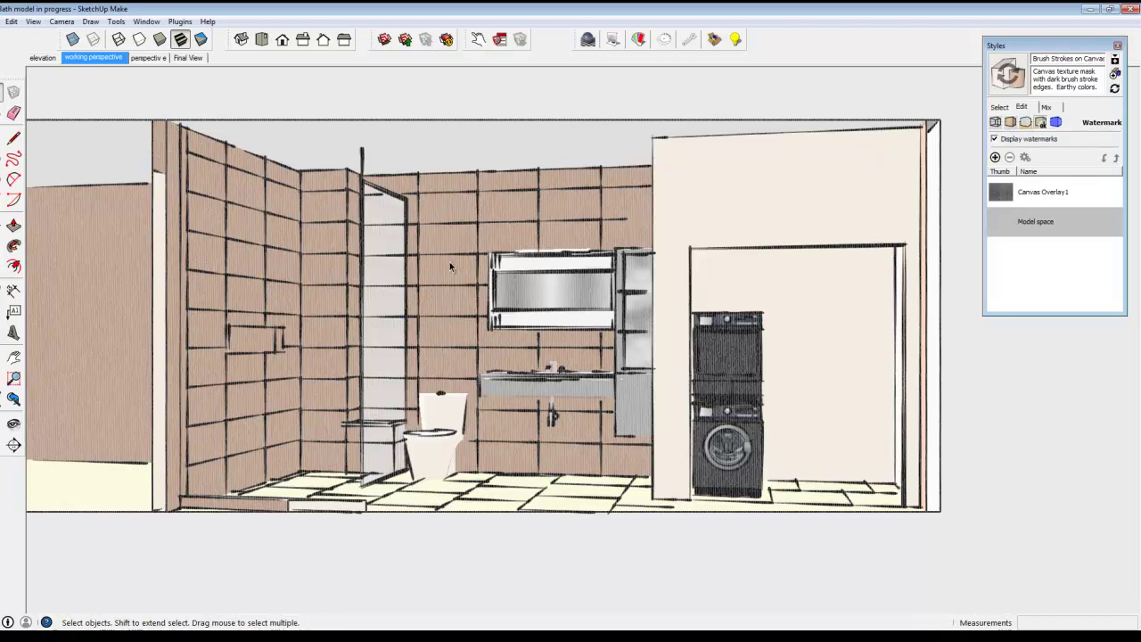
Step: Mix a thinner line style from the Sketchy Edges collection into the current style's edge settings
left_click(1048, 107)
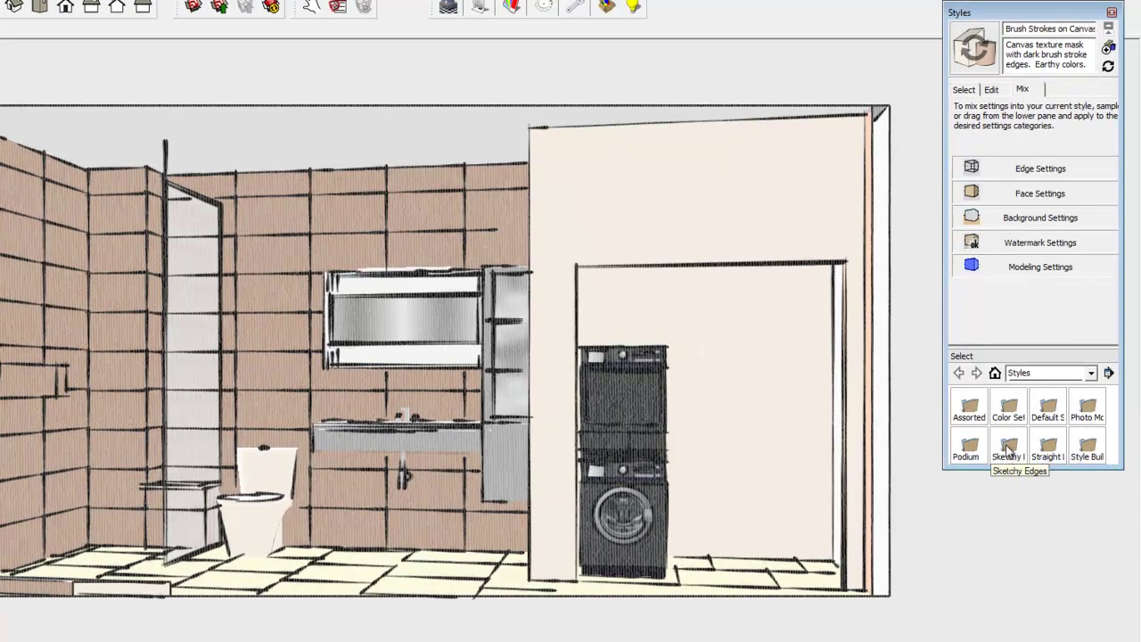
double_click(1007, 448)
left_click_drag(1057, 469, 1037, 624)
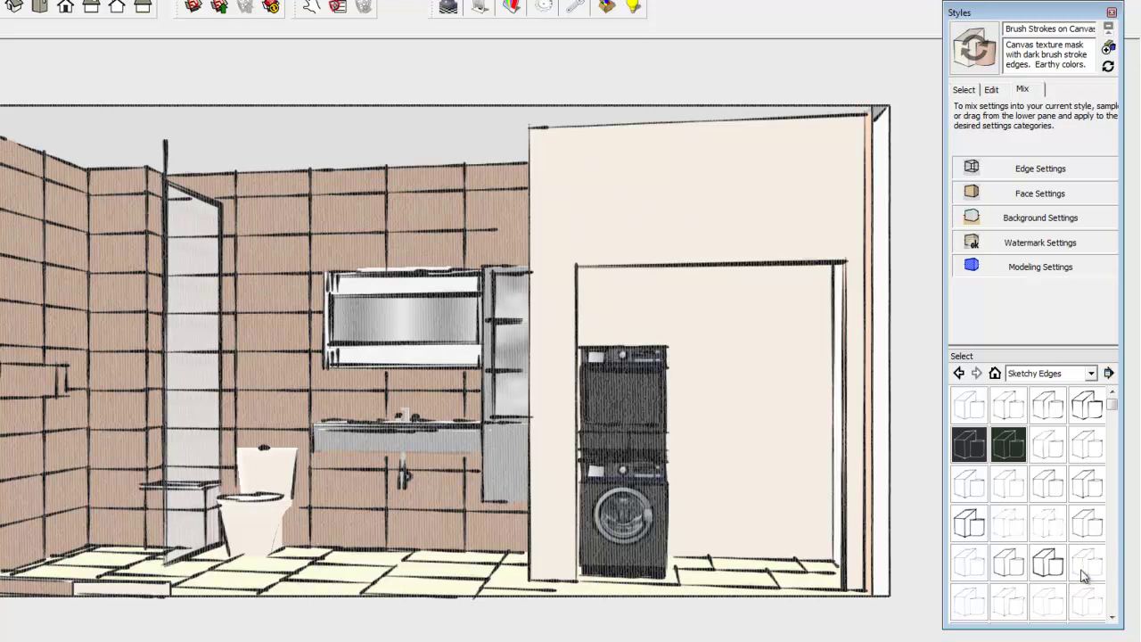
mouse_move(1083, 563)
left_mouse_down()
mouse_move(1055, 401)
mouse_move(1078, 379)
mouse_move(1070, 319)
mouse_move(1090, 260)
mouse_move(1091, 206)
mouse_move(1088, 189)
mouse_move(1051, 172)
left_mouse_up()
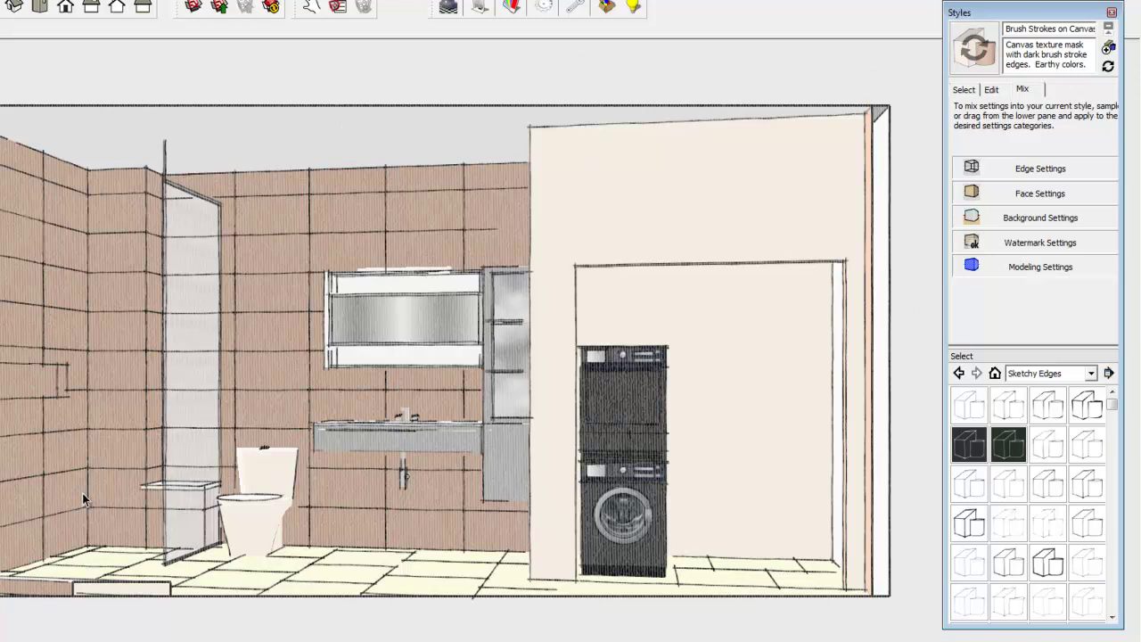
Step: Create a new style from the current settings, name it "my style!" and close the Styles window
left_click(1108, 49)
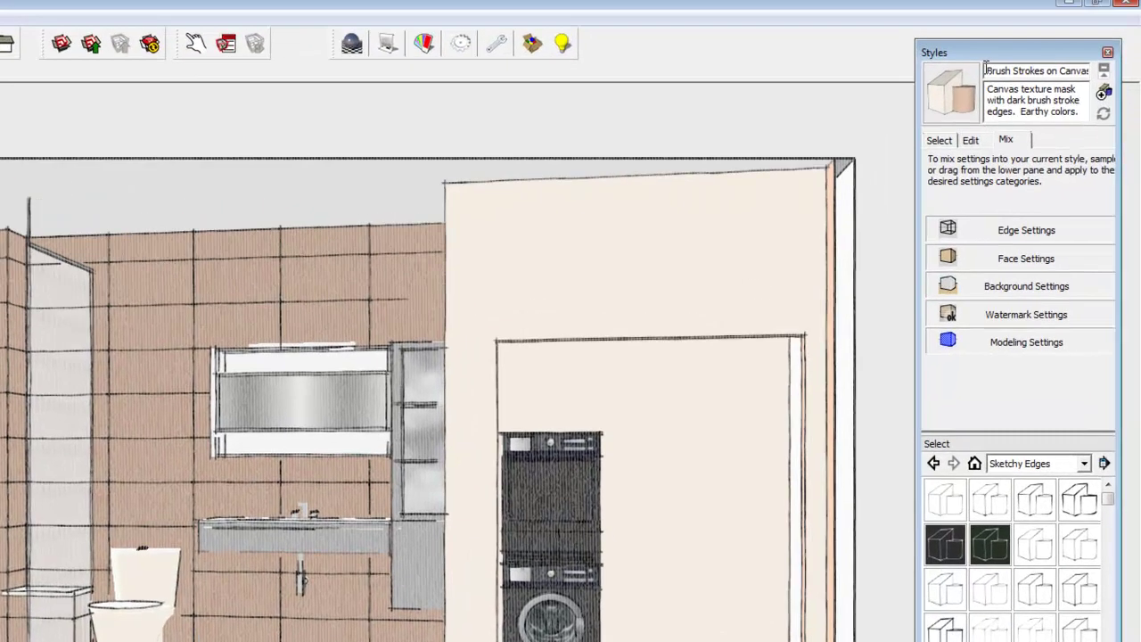
left_click_drag(1005, 28, 1041, 29)
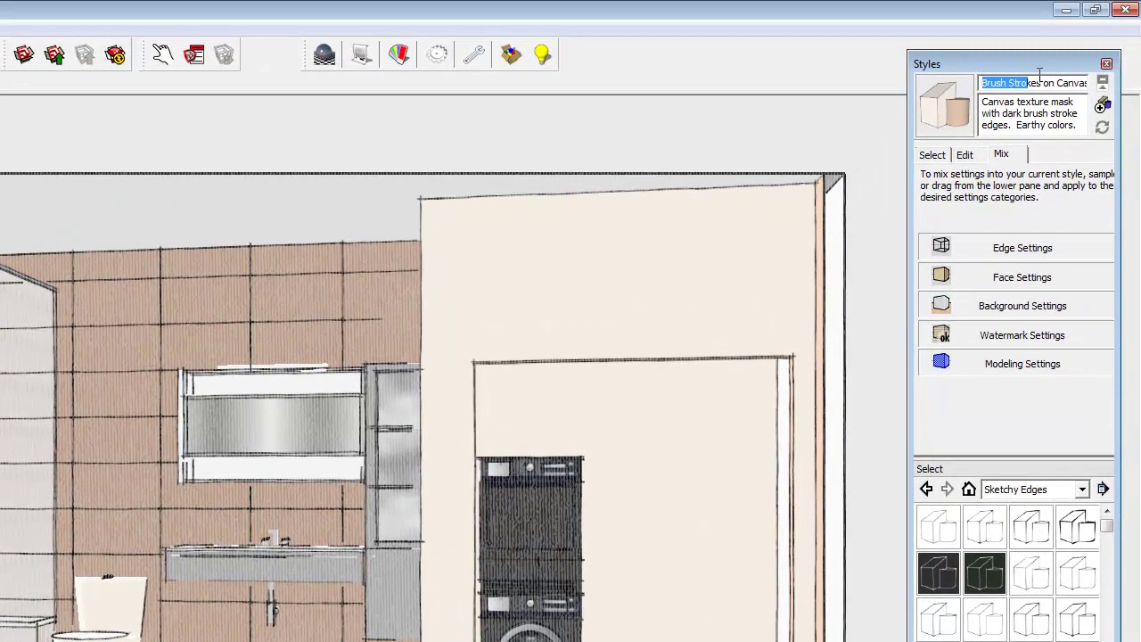
left_click_drag(1039, 76, 1101, 78)
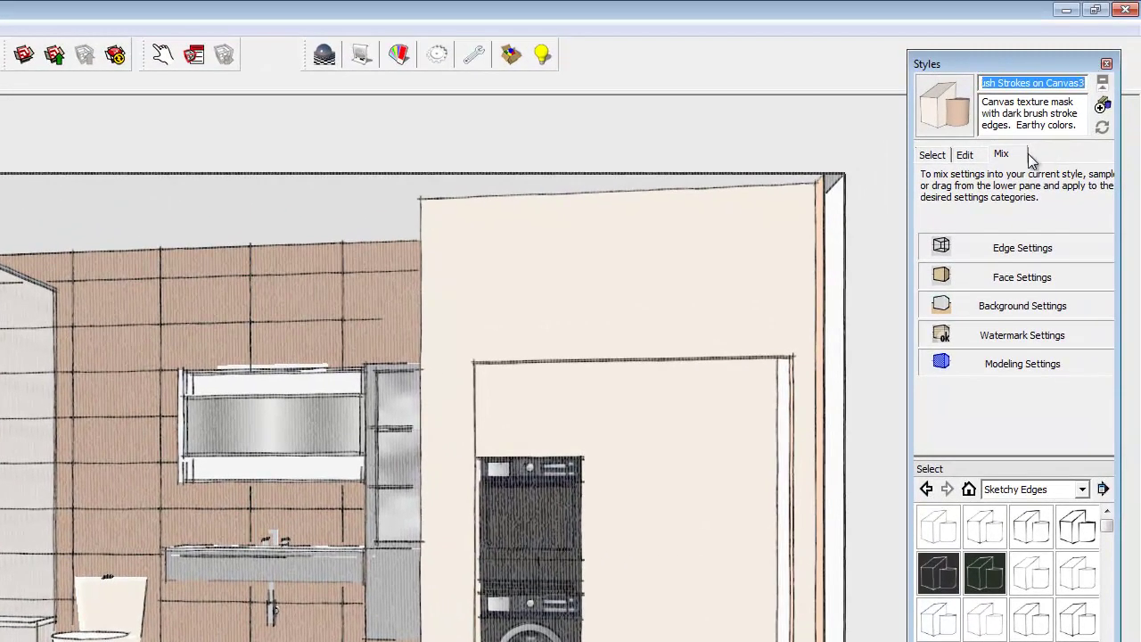
type("my style!")
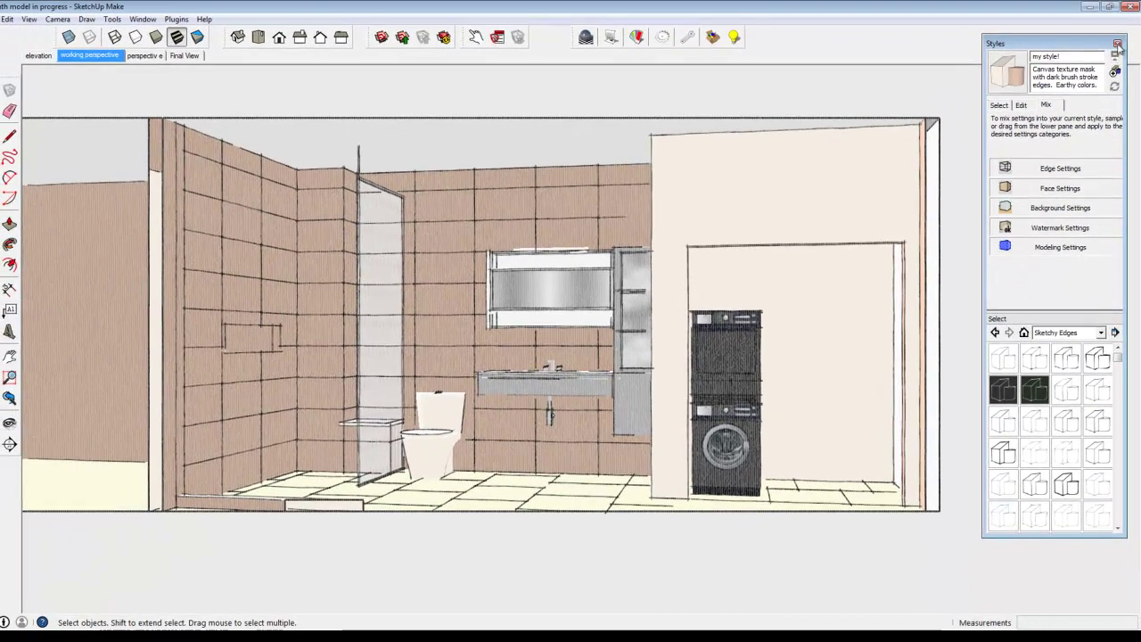
left_click(1117, 44)
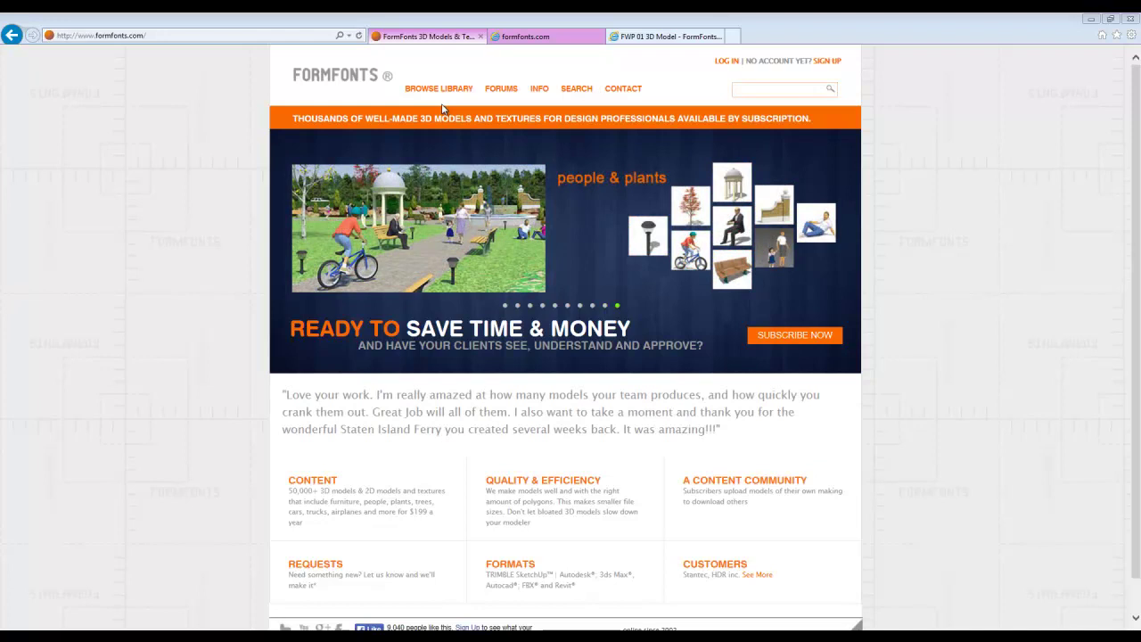
Step: Switch to the FormFonts website in the browser and look through the first three pages of top-downloaded SketchUp styles
mouse_move(442, 94)
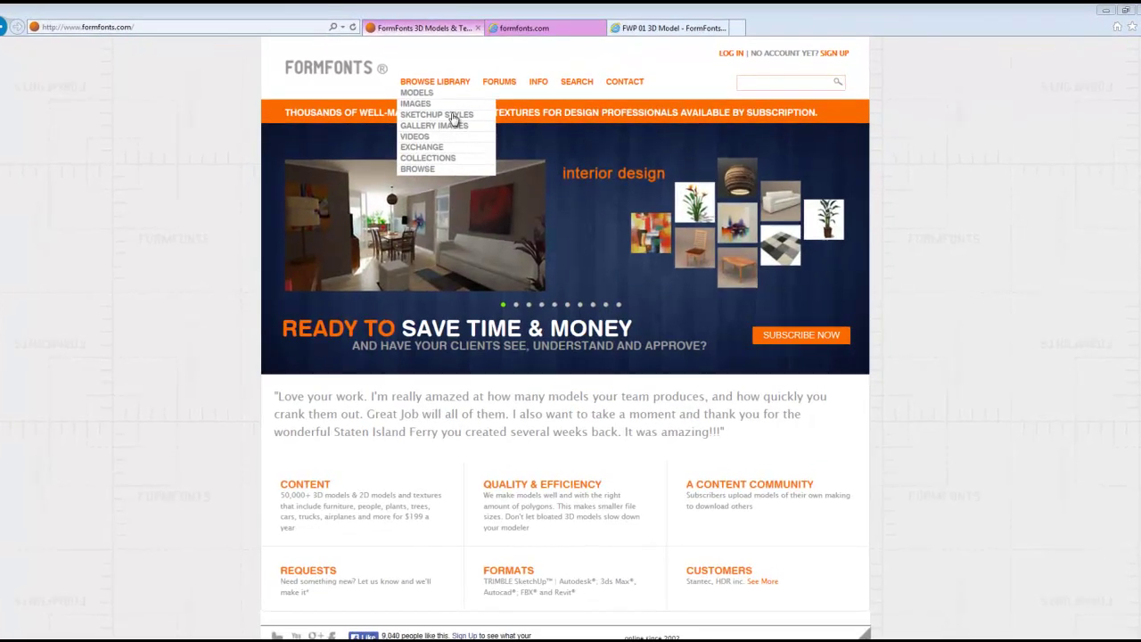
left_click(454, 119)
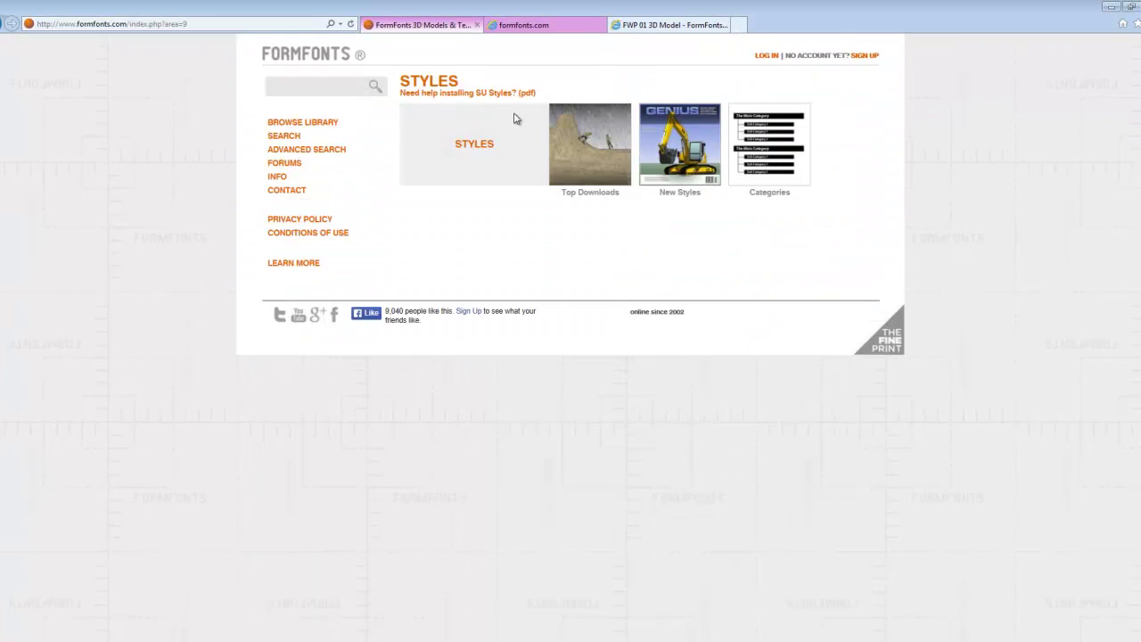
left_click(587, 143)
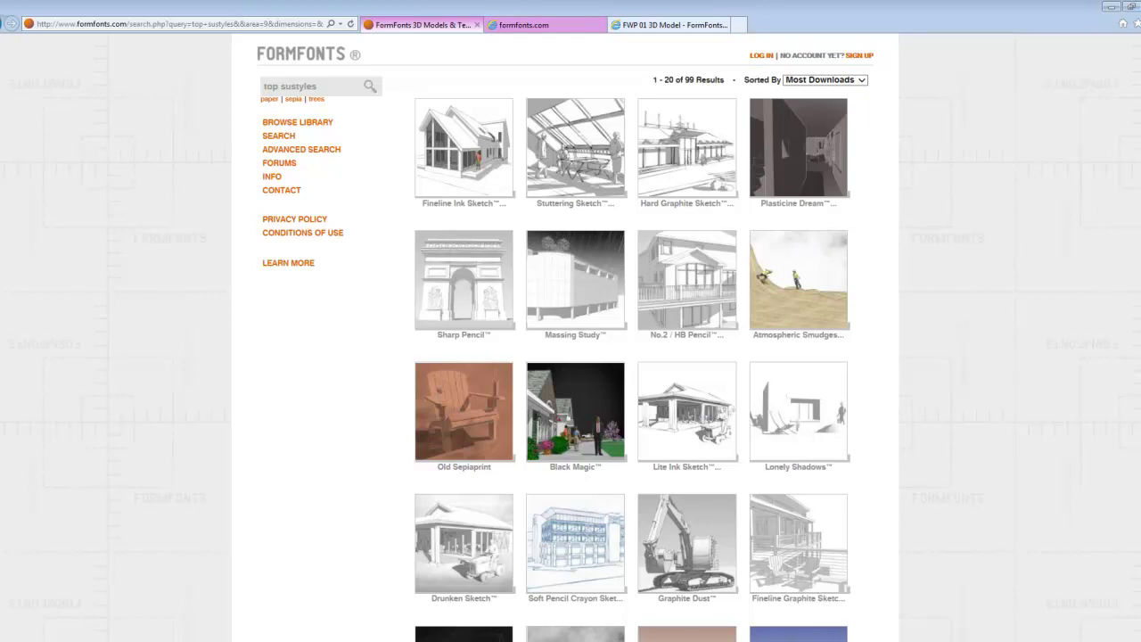
scroll(570, 339, "down", 3)
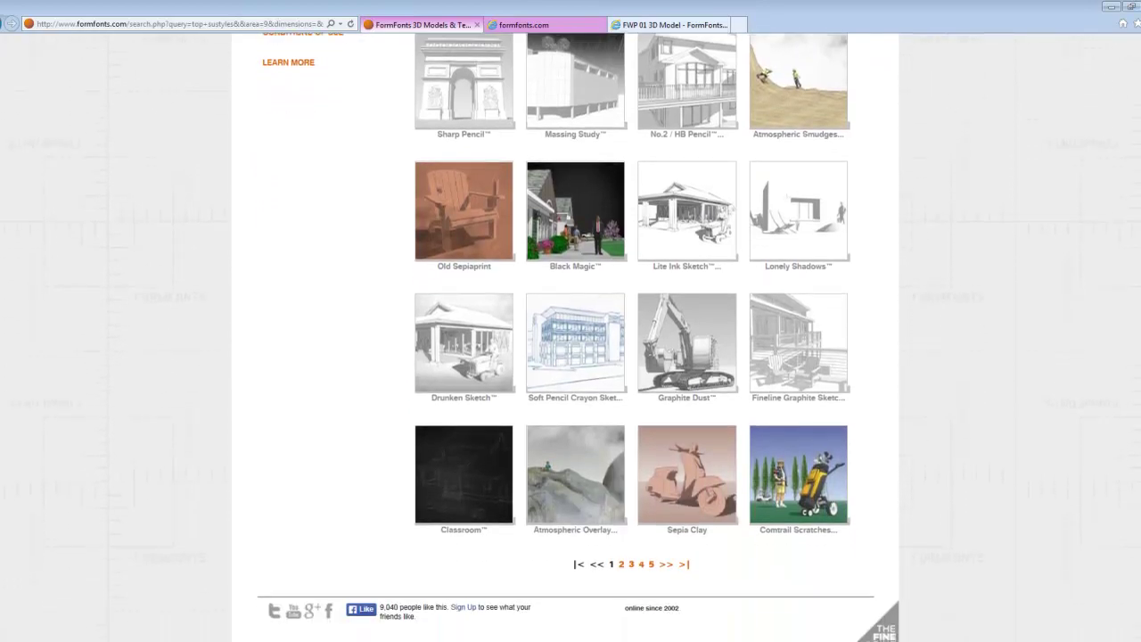
left_click(621, 555)
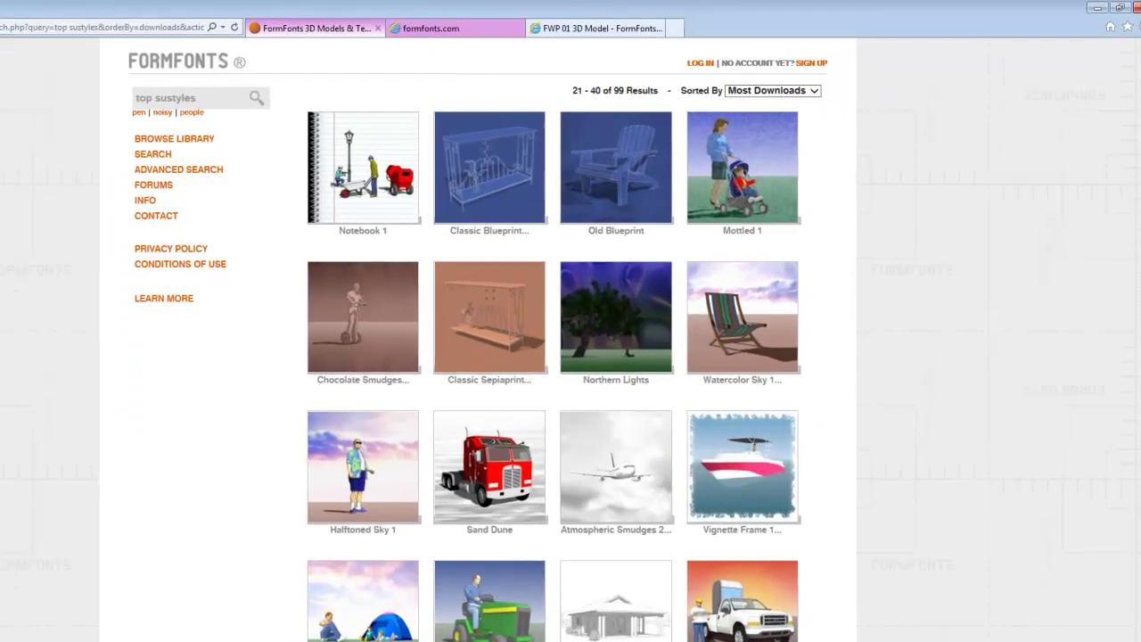
scroll(570, 338, "down", 3)
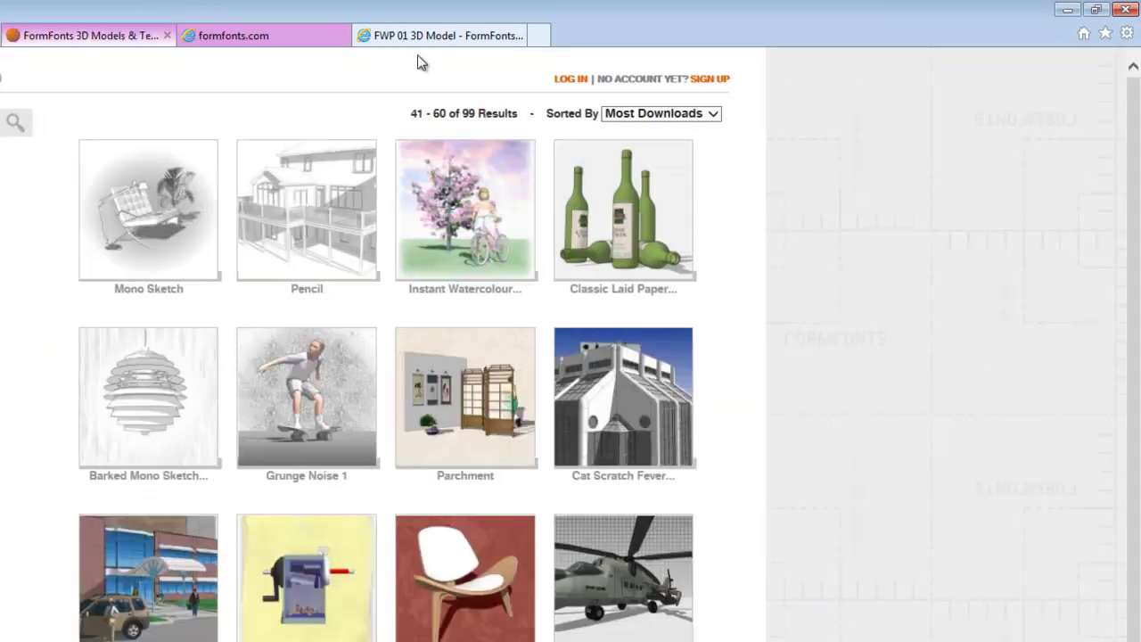
Step: View the FormFonts guide on downloading styles, then return to the library and open its SketchUp styles section
left_click(266, 39)
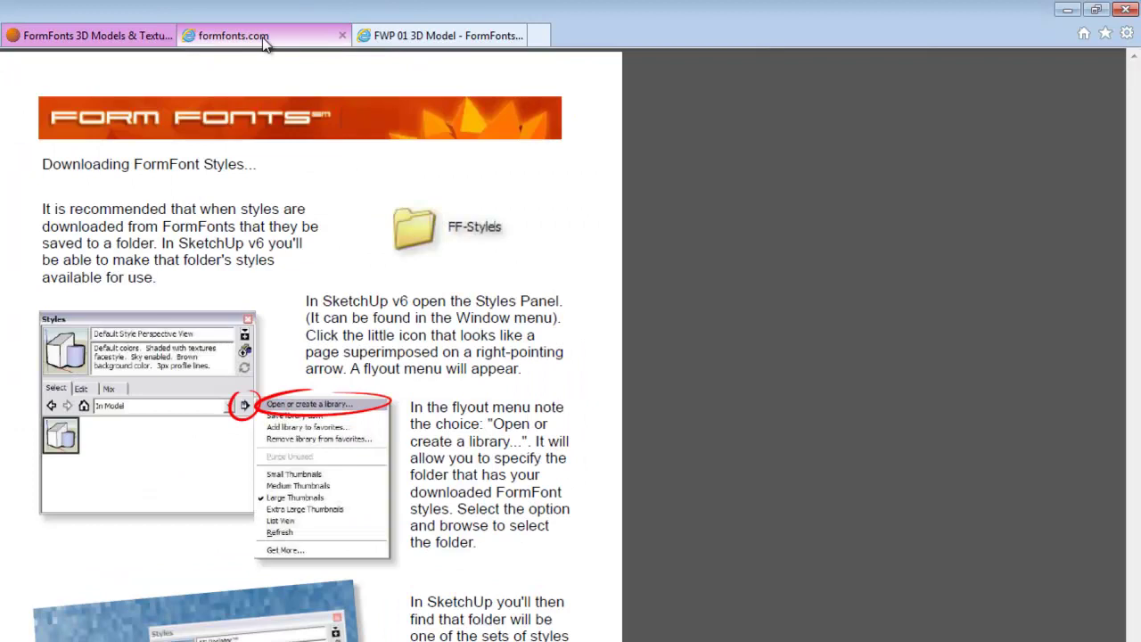
left_click(140, 45)
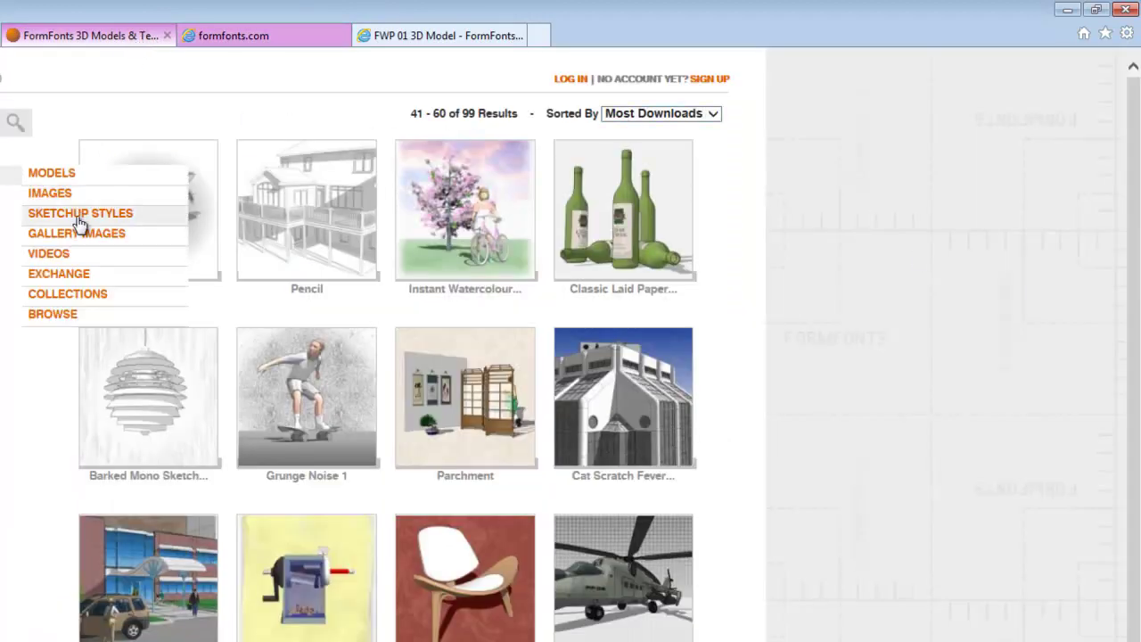
left_click(78, 213)
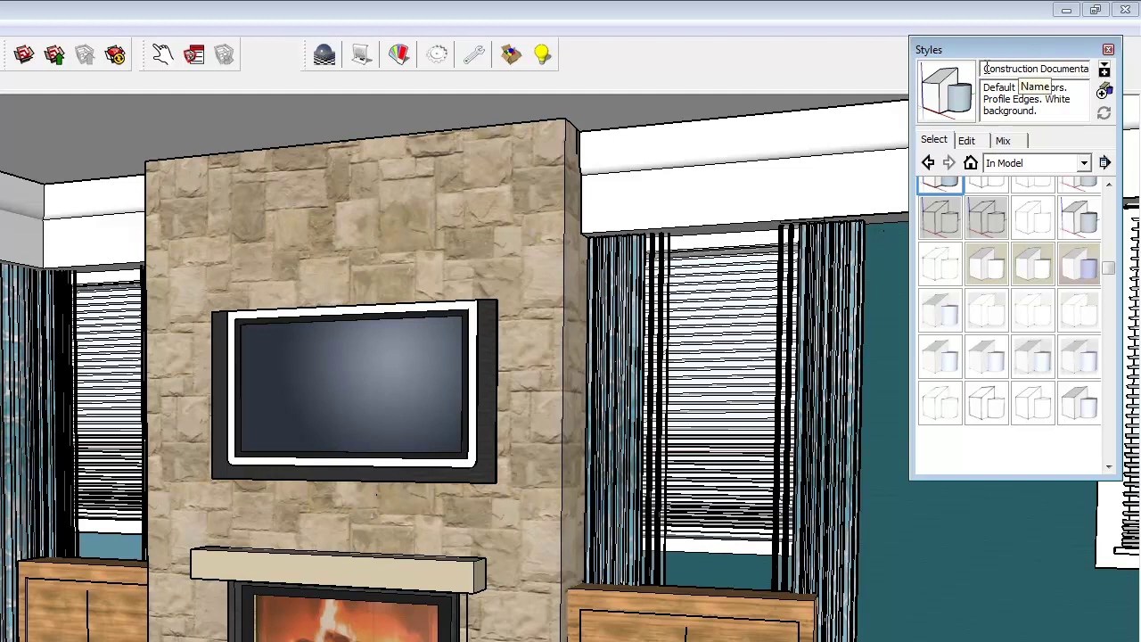
Step: Rename the current Construction Documentation style as "new" and briefly show the secondary style selection pane
left_click_drag(985, 69, 1112, 76)
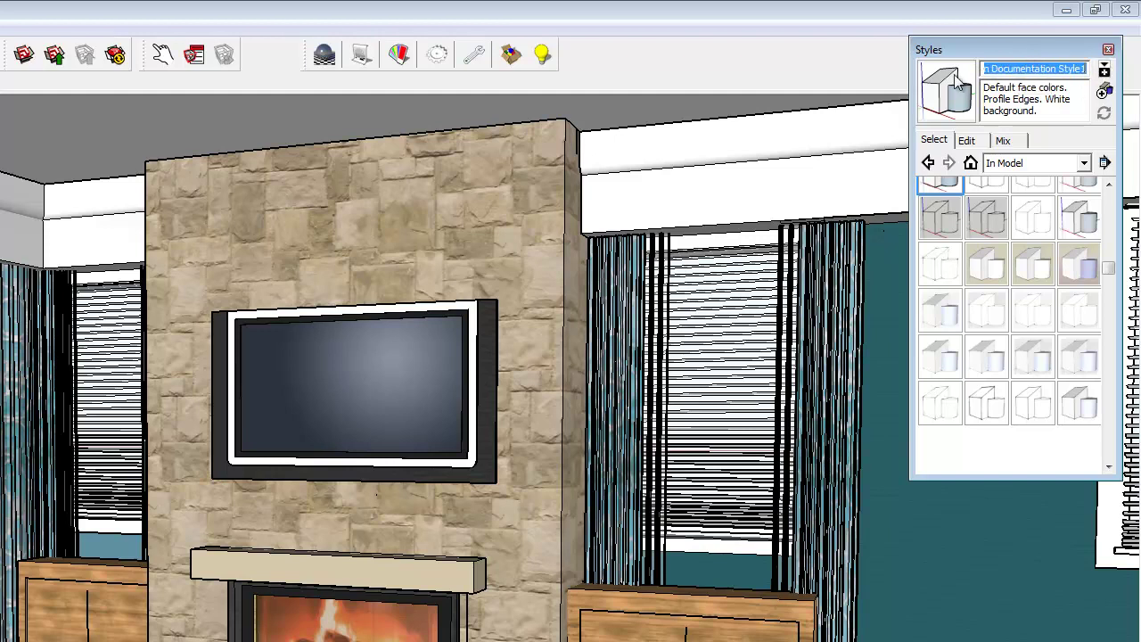
type("n")
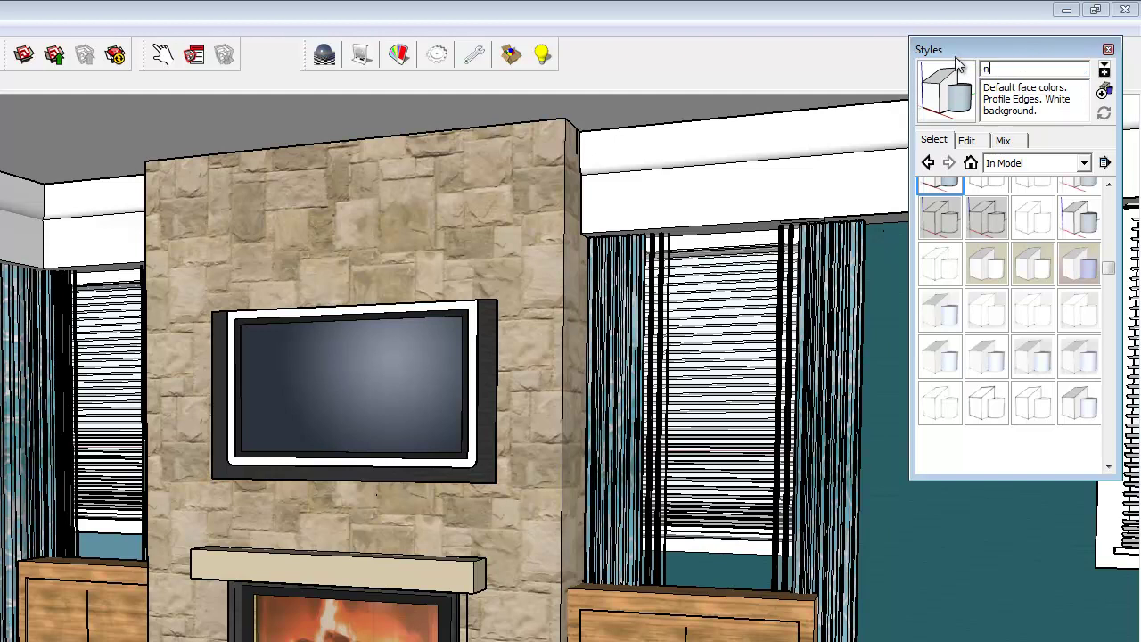
type("ew")
left_click(1104, 70)
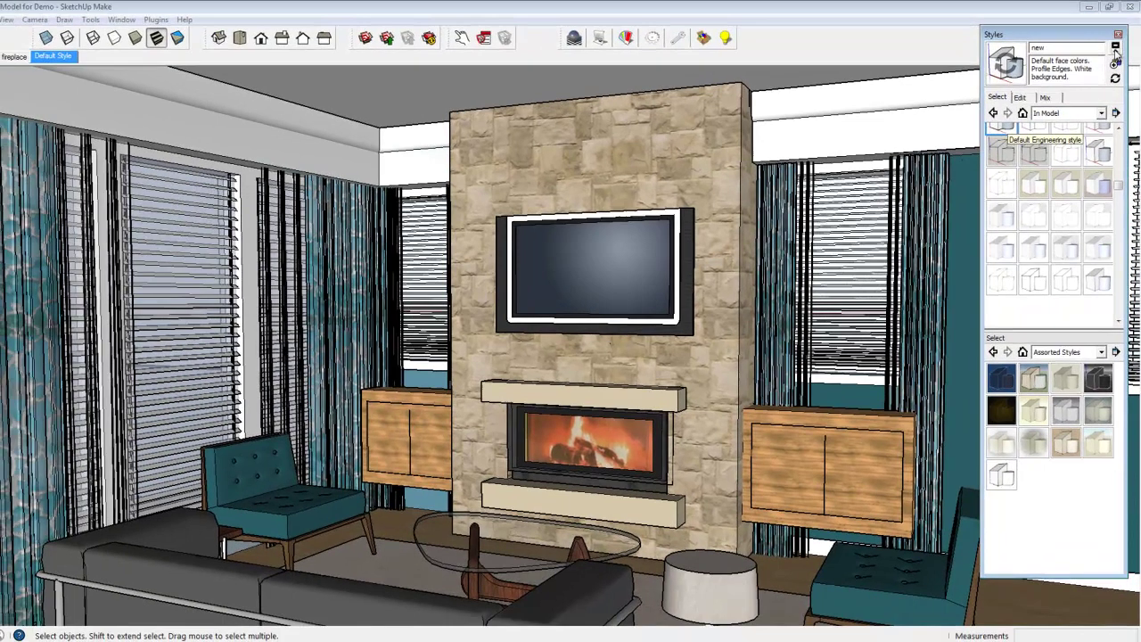
left_click(1111, 53)
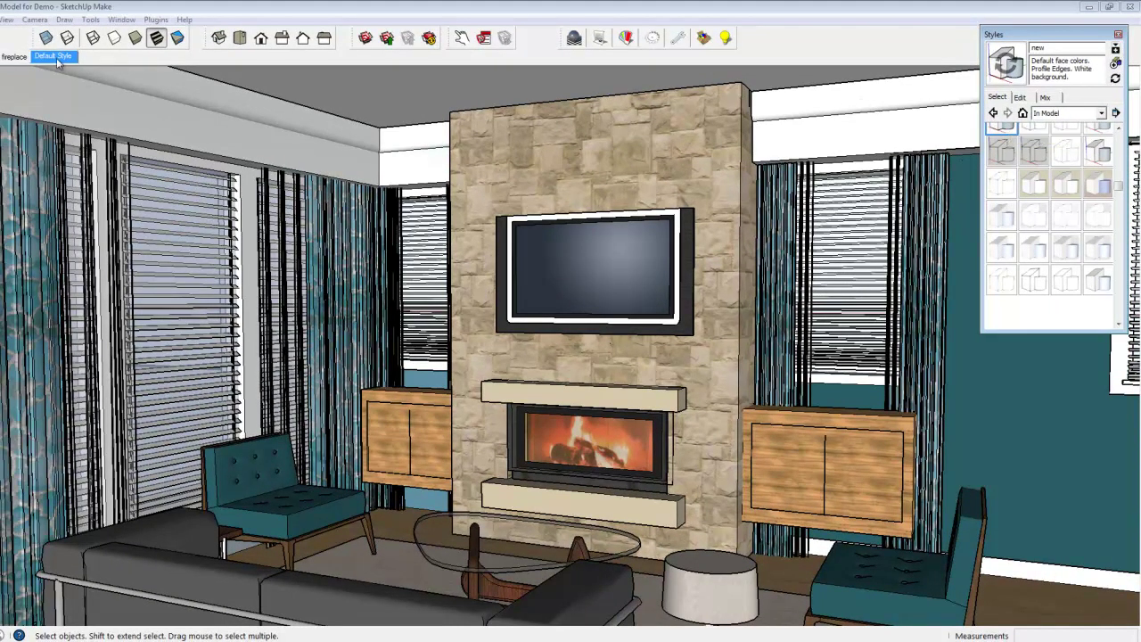
Step: Try the in-model Tech Pen style, switch to Tech Pen WITH COLOR, and turn on shadows
left_click(1069, 285)
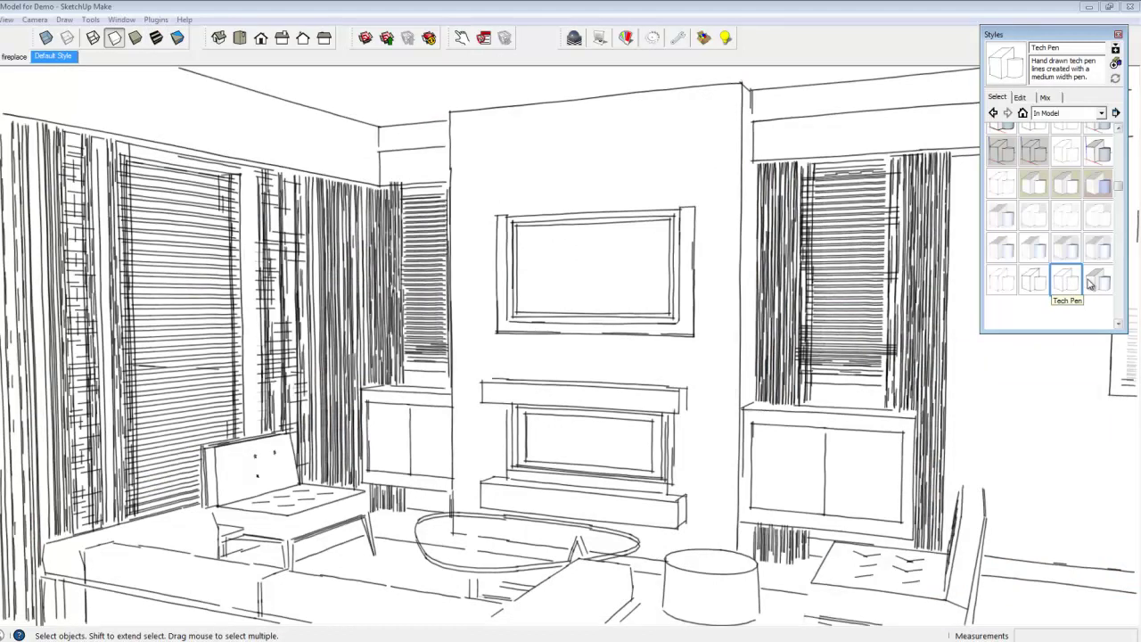
left_click(1099, 284)
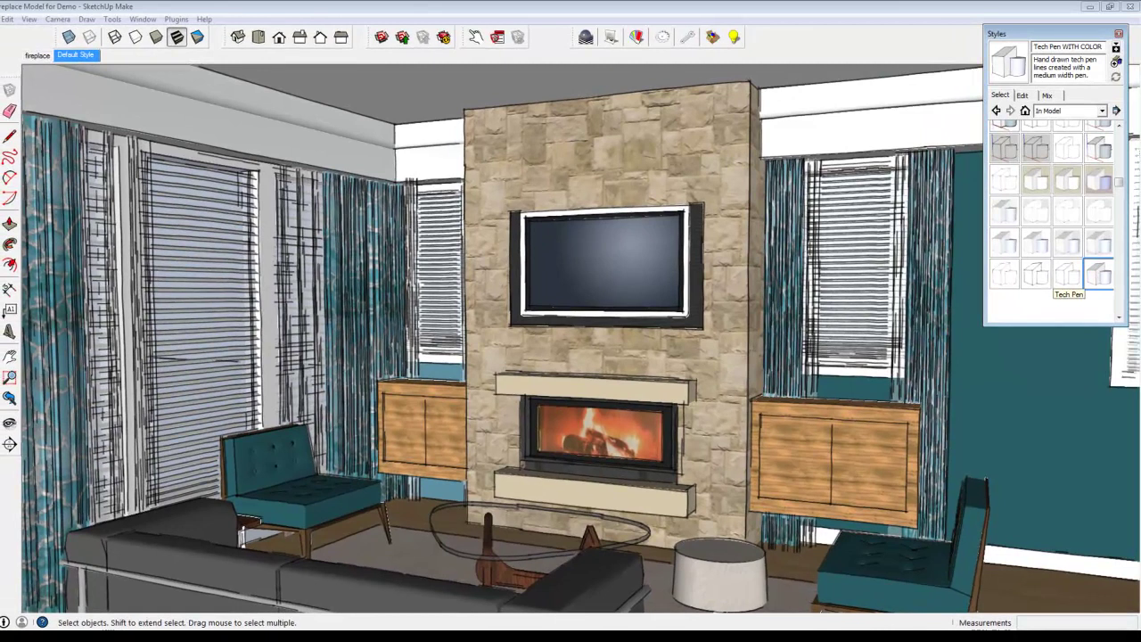
left_click(34, 18)
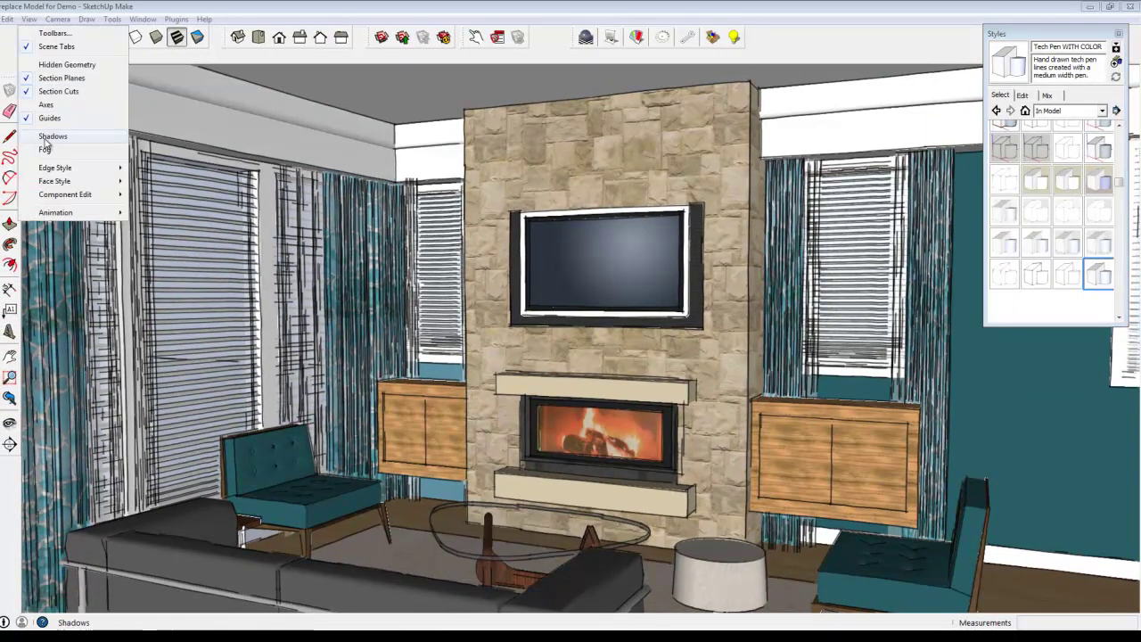
left_click(49, 136)
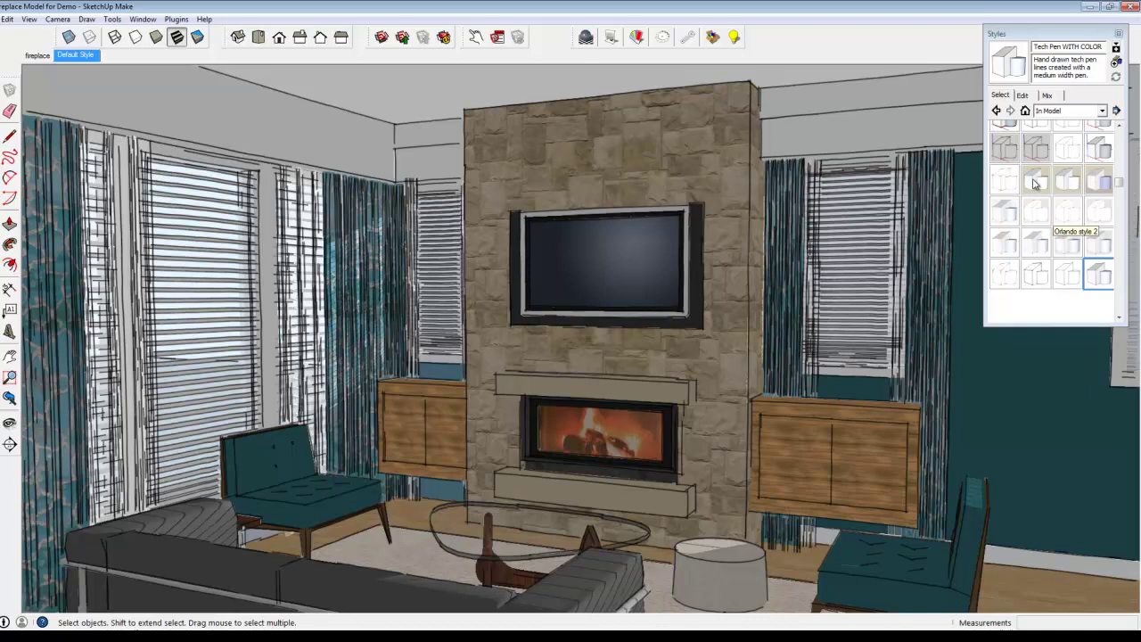
Step: Compare the in-model styles My Style soft edges1 and My Style crisp1, and apply orlando style to the scene
left_click(1100, 182)
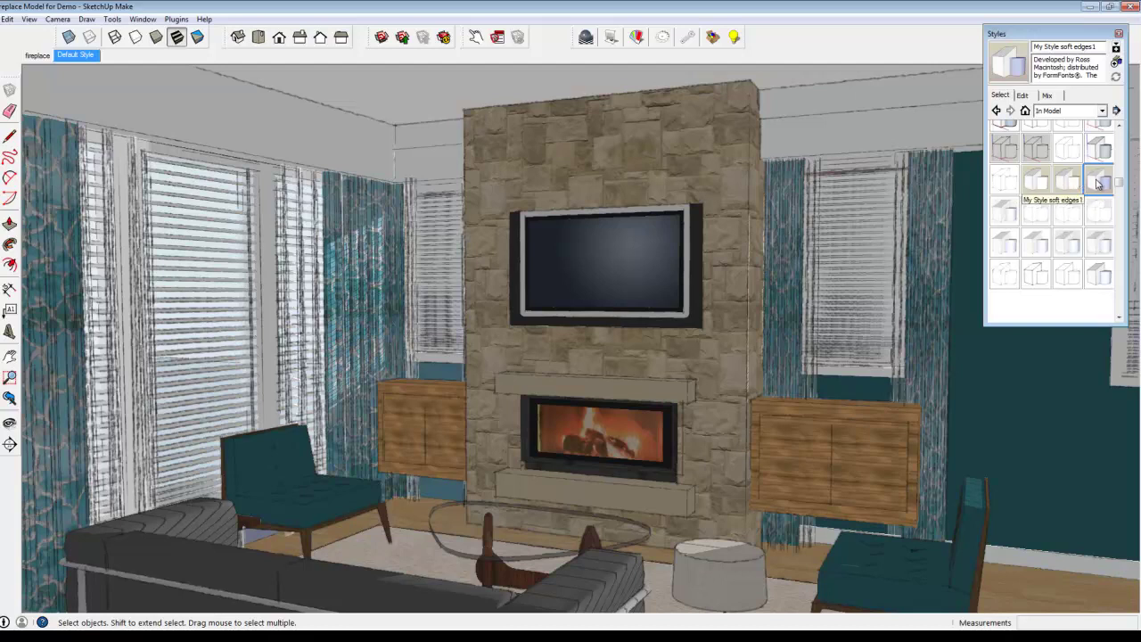
left_click(1067, 183)
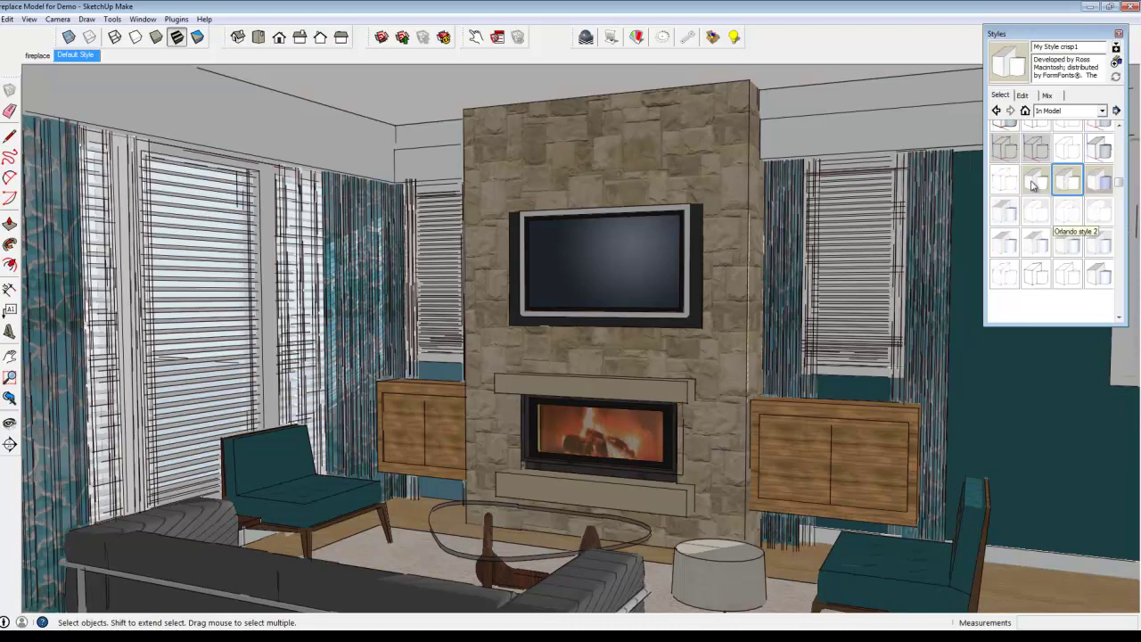
left_click(1004, 214)
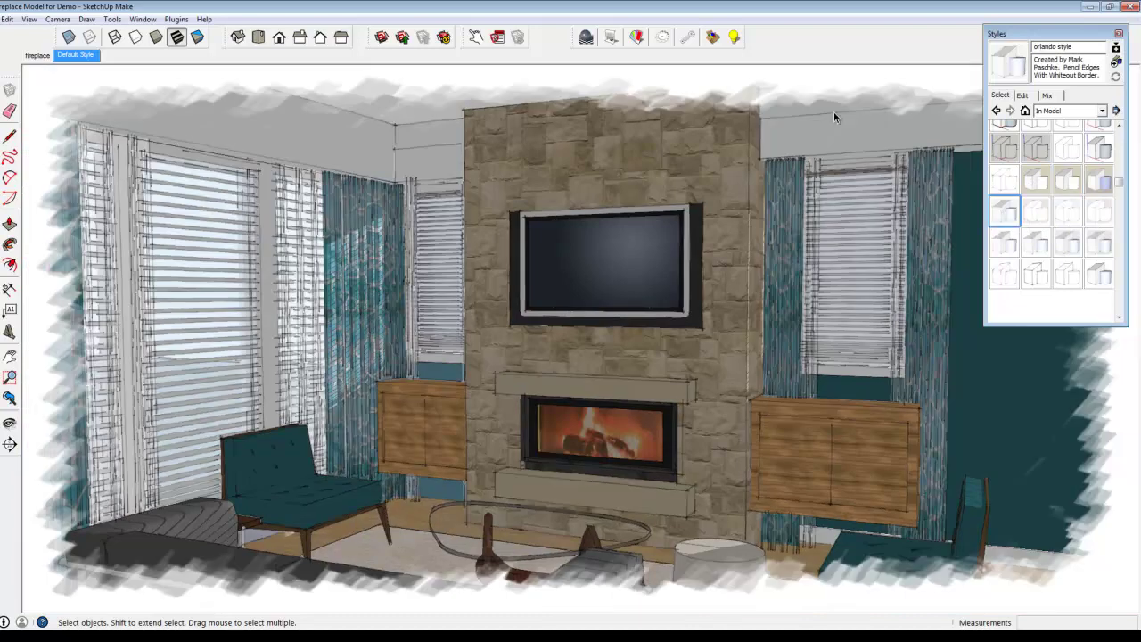